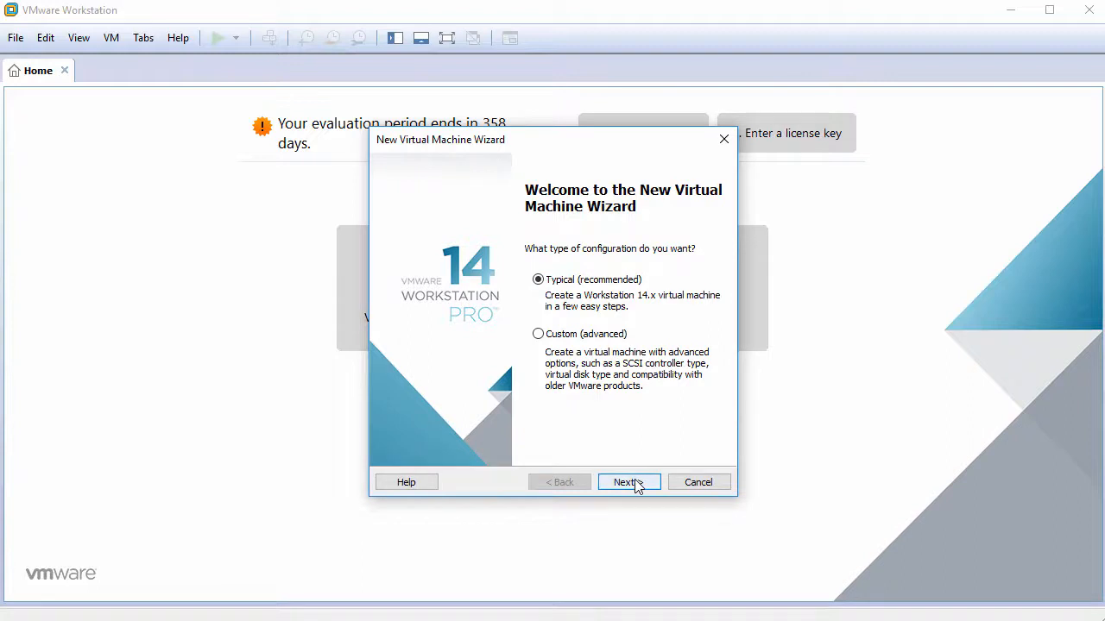
Use the Typical configuration for the new virtual machine and choose to install the operating system later.
{"action": "left_click", "coordinate": [635, 483]}
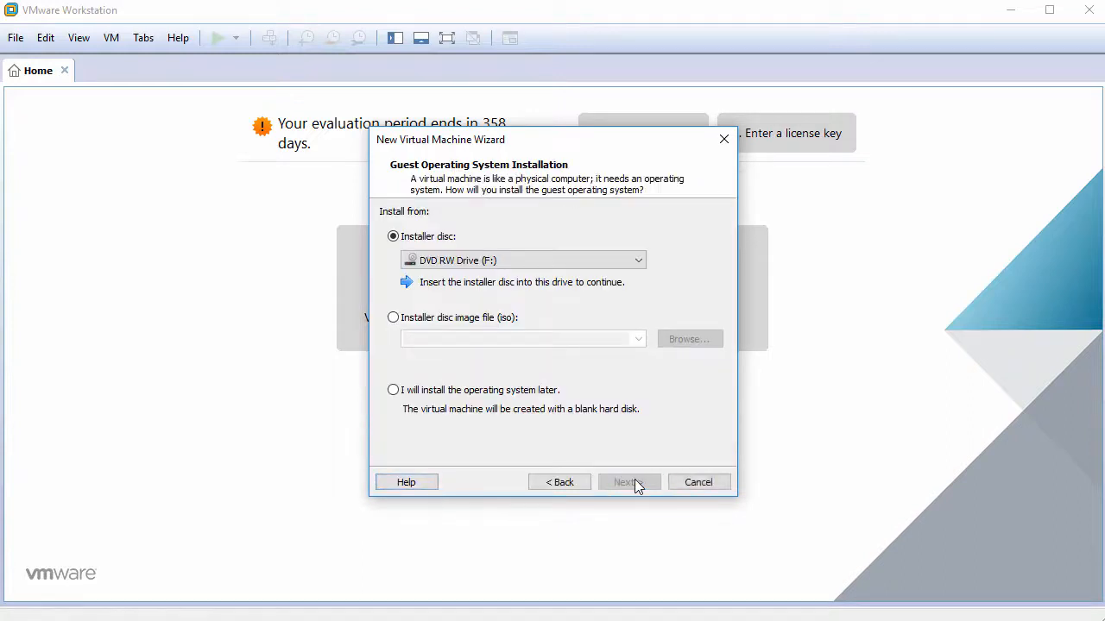
{"action": "left_click", "coordinate": [463, 391]}
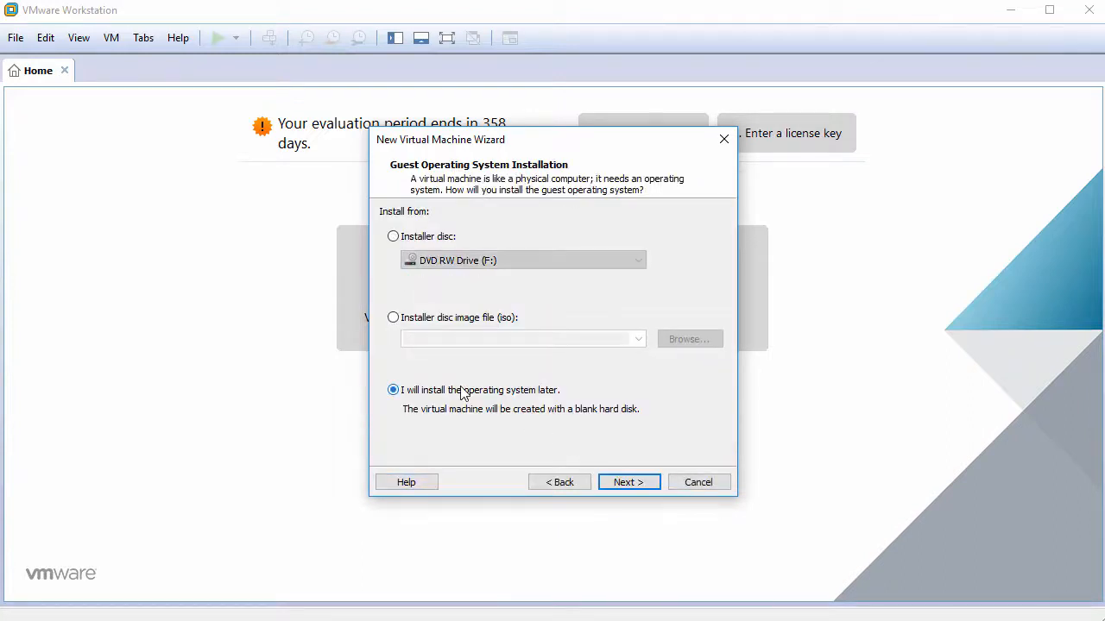
{"action": "left_click", "coordinate": [629, 483]}
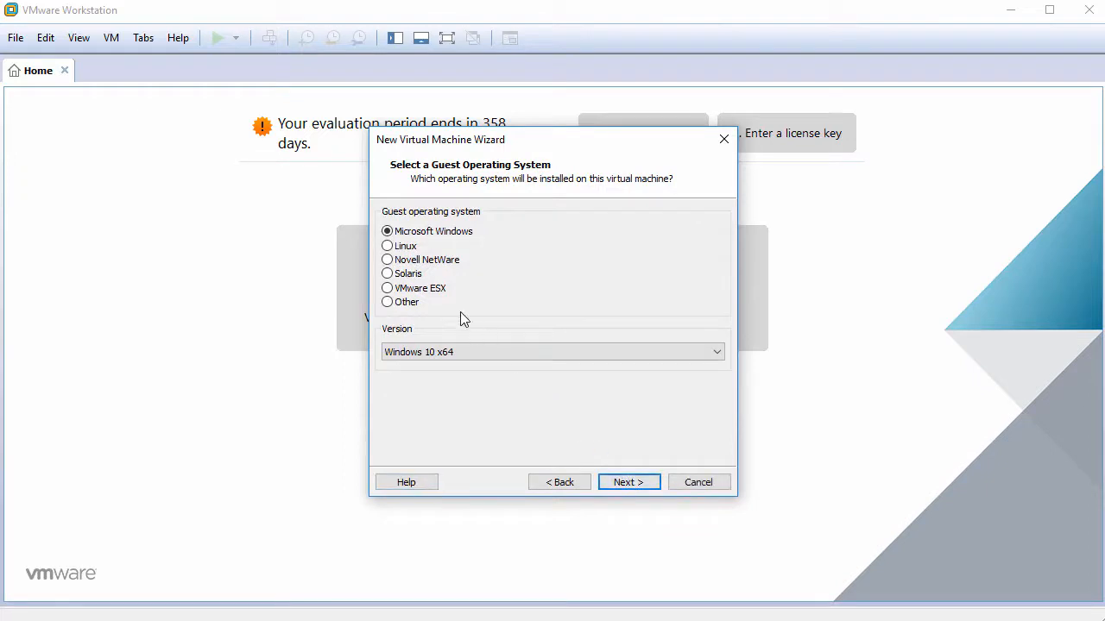
Set the guest operating system to Linux with the version Ubuntu 64-bit.
{"action": "left_click", "coordinate": [405, 246]}
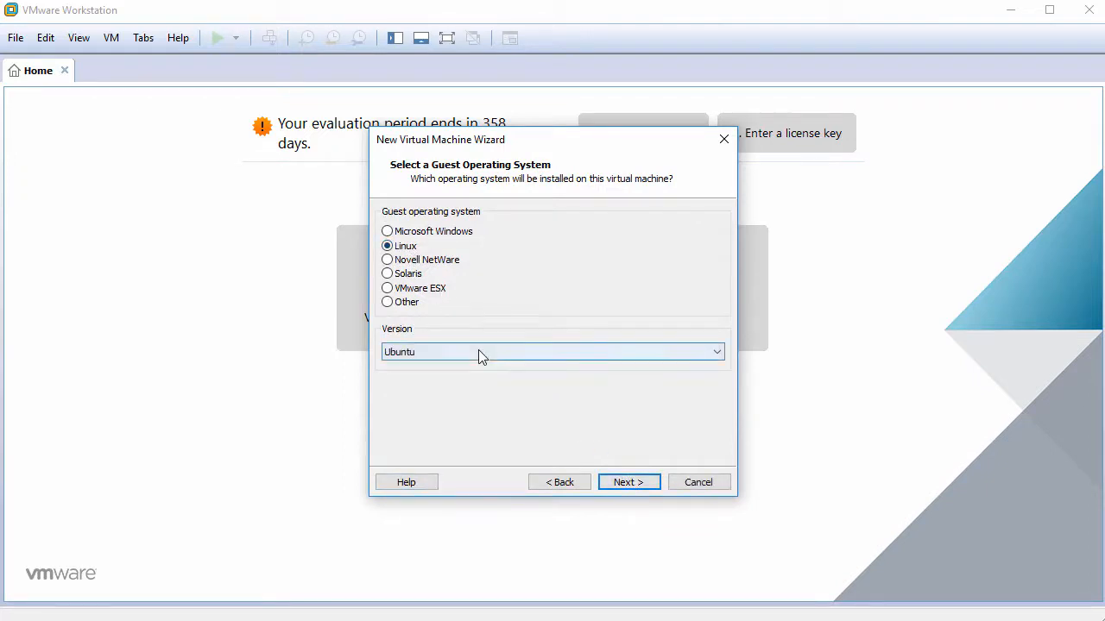
{"action": "left_click", "coordinate": [479, 351]}
{"action": "left_click", "coordinate": [488, 569]}
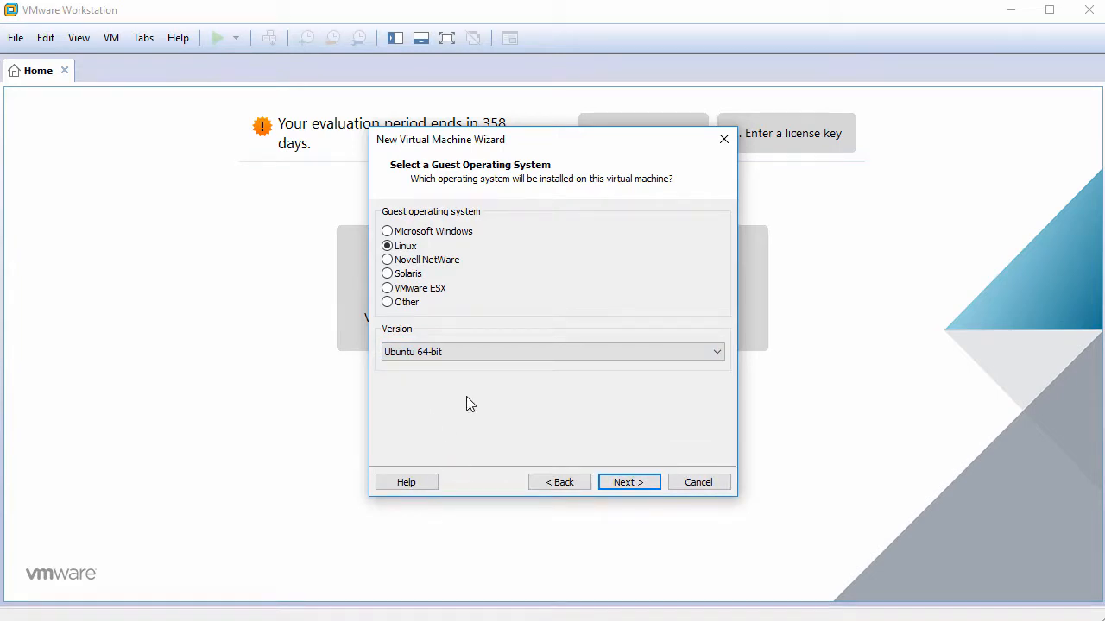
{"action": "left_click", "coordinate": [635, 483]}
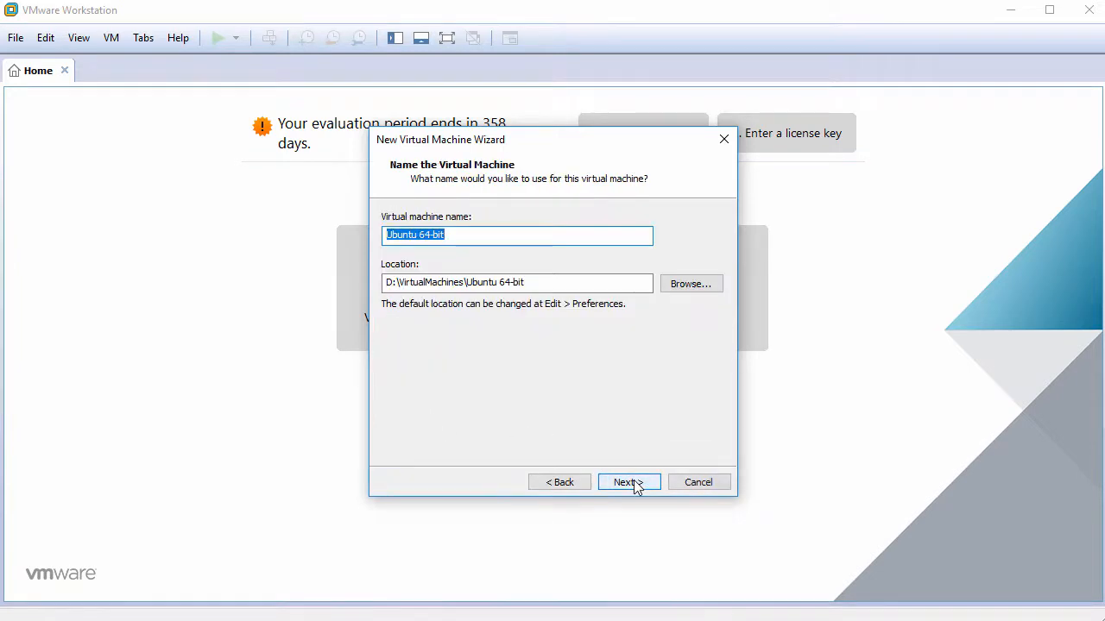
Name the virtual machine ZorinOS12.2 and set its maximum disk size to 60 GB.
{"action": "type", "text": "Zorin"}
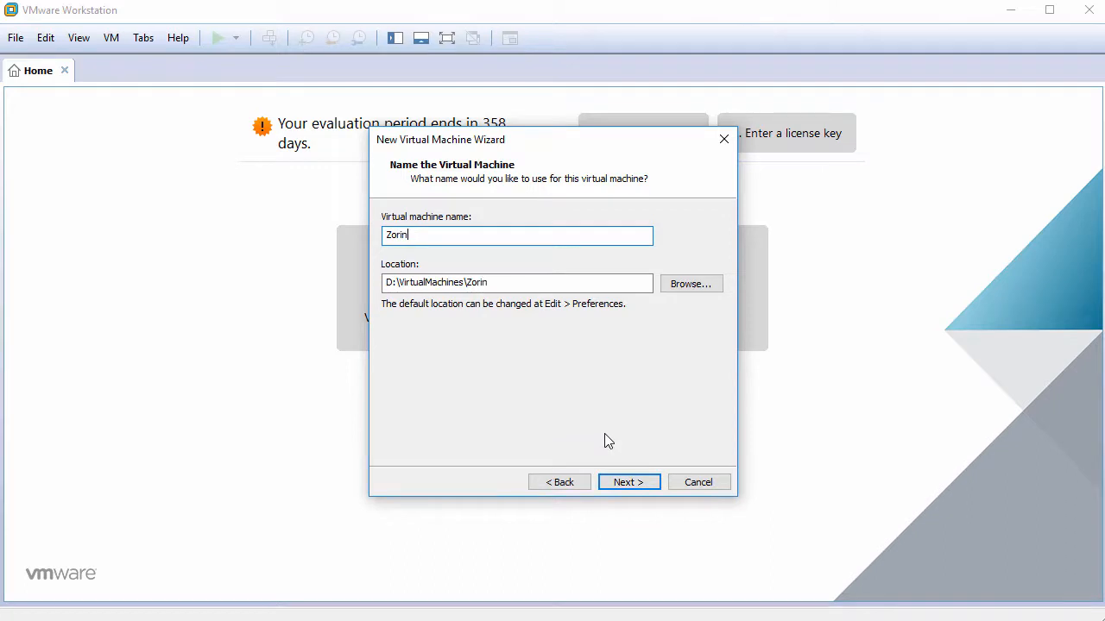
{"action": "type", "text": "OS12.2"}
{"action": "left_click", "coordinate": [627, 482]}
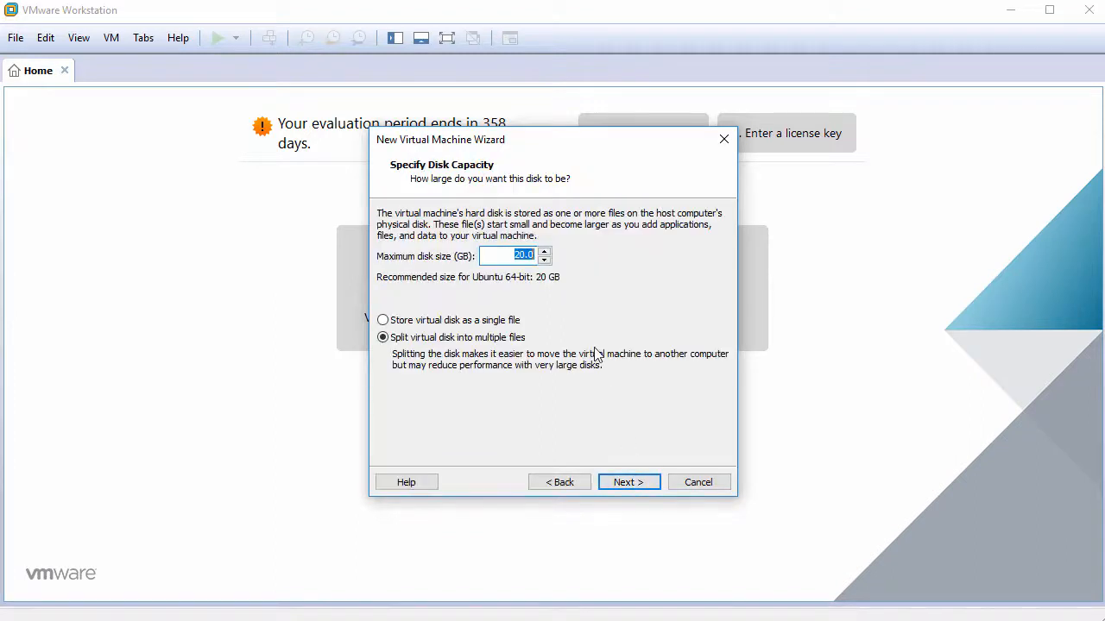
{"action": "type", "text": "60"}
{"action": "left_click", "coordinate": [631, 482]}
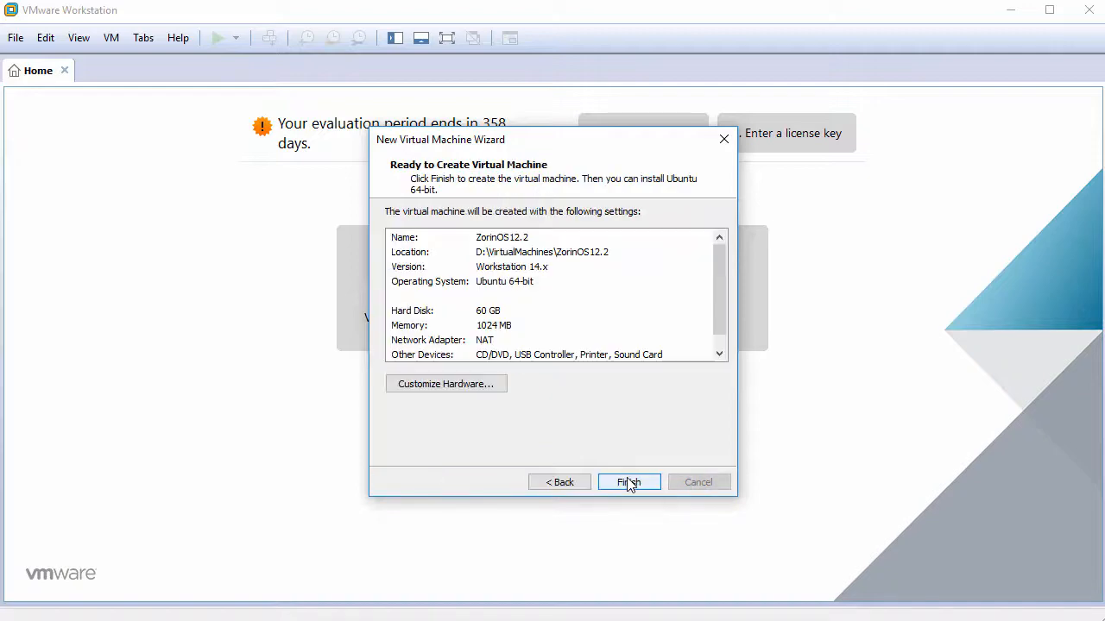
Customize the hardware with 2048 MB of memory and 2 cores per processor.
{"action": "left_click", "coordinate": [444, 383]}
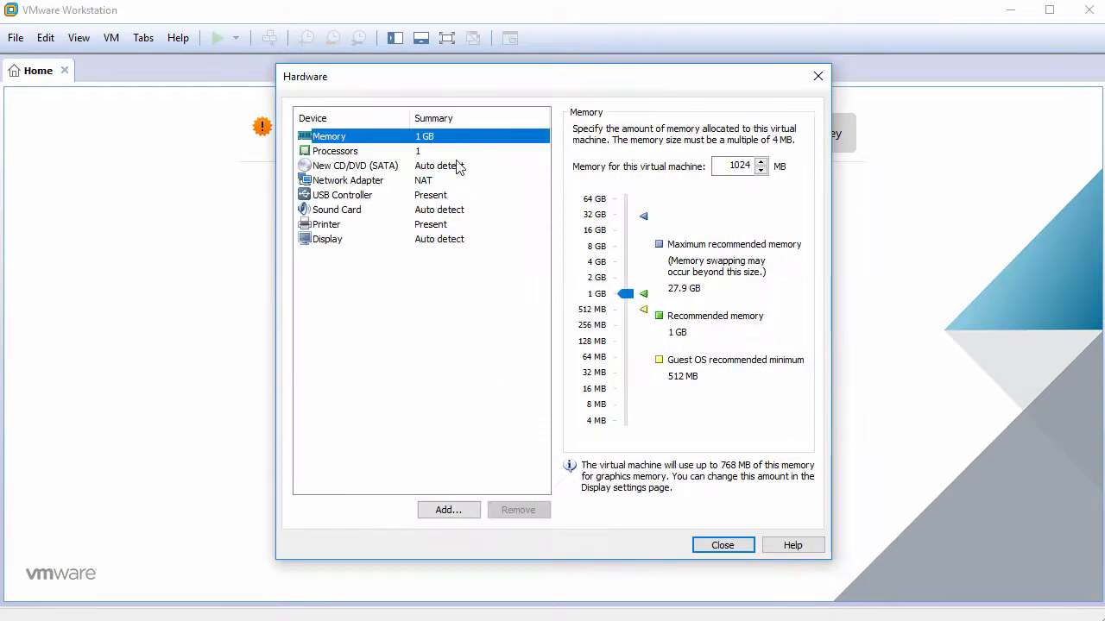
{"action": "left_click_drag", "start_coordinate": [721, 165], "coordinate": [764, 166]}
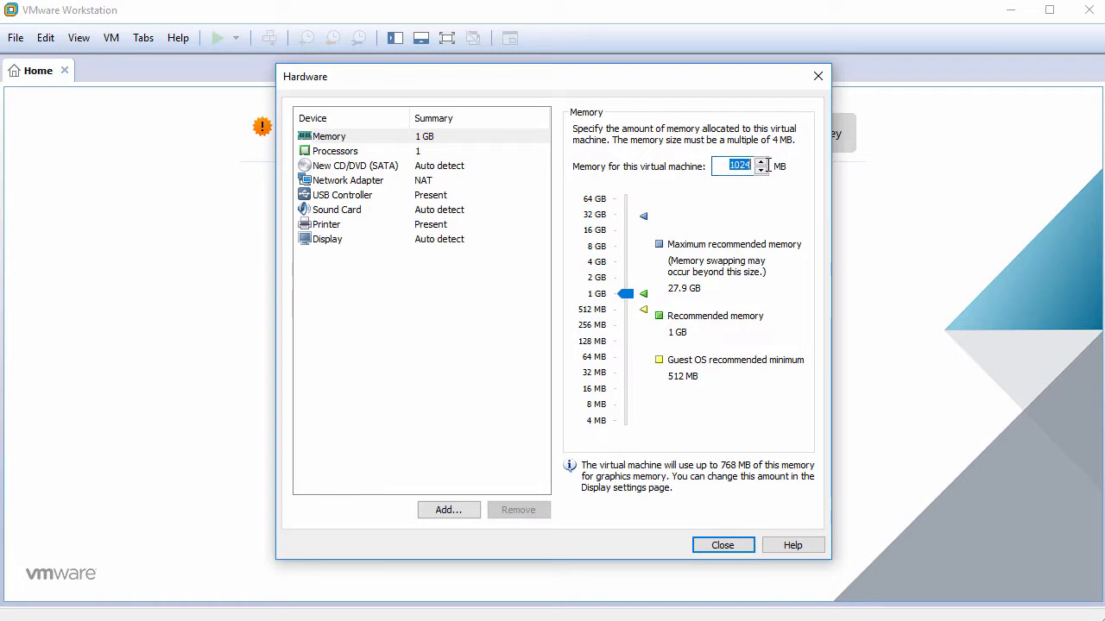
{"action": "type", "text": "2048"}
{"action": "left_click", "coordinate": [418, 156]}
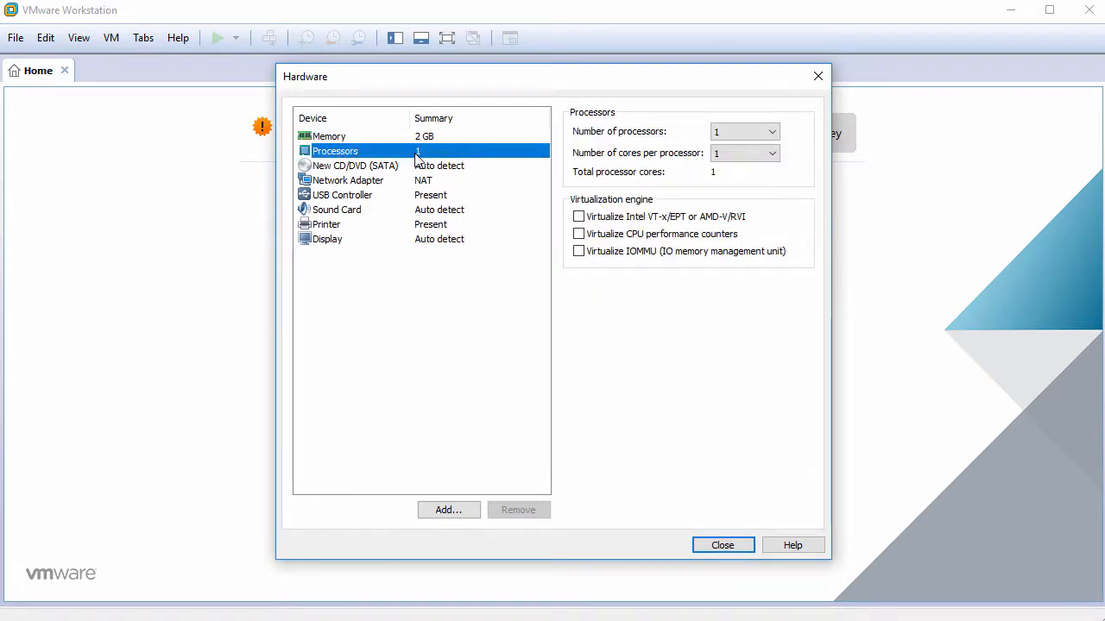
{"action": "left_click", "coordinate": [733, 154]}
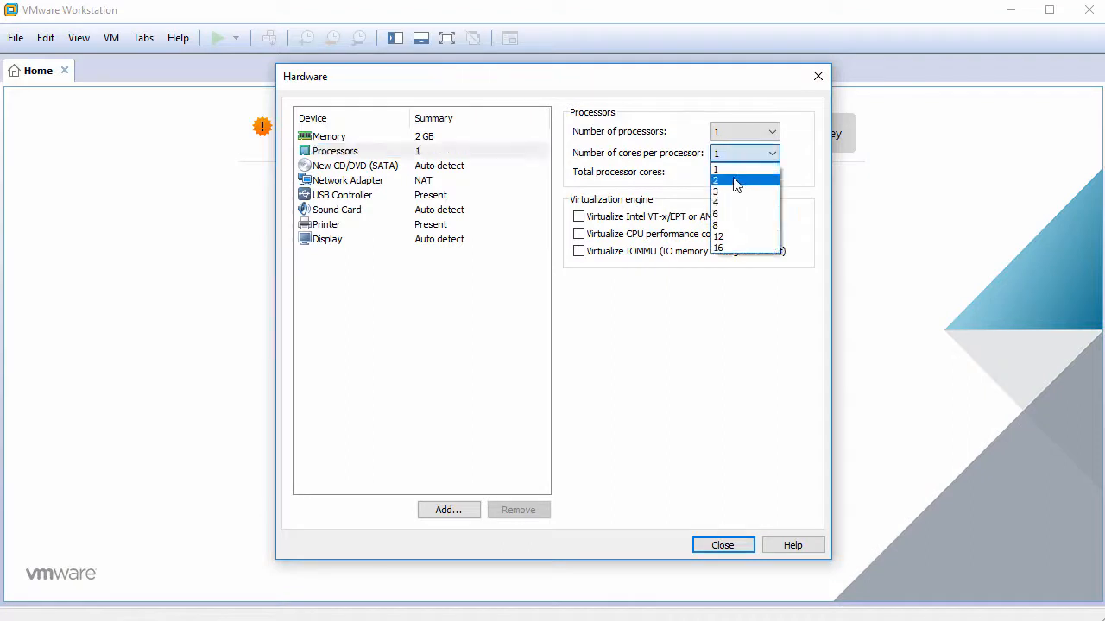
{"action": "left_click", "coordinate": [735, 181]}
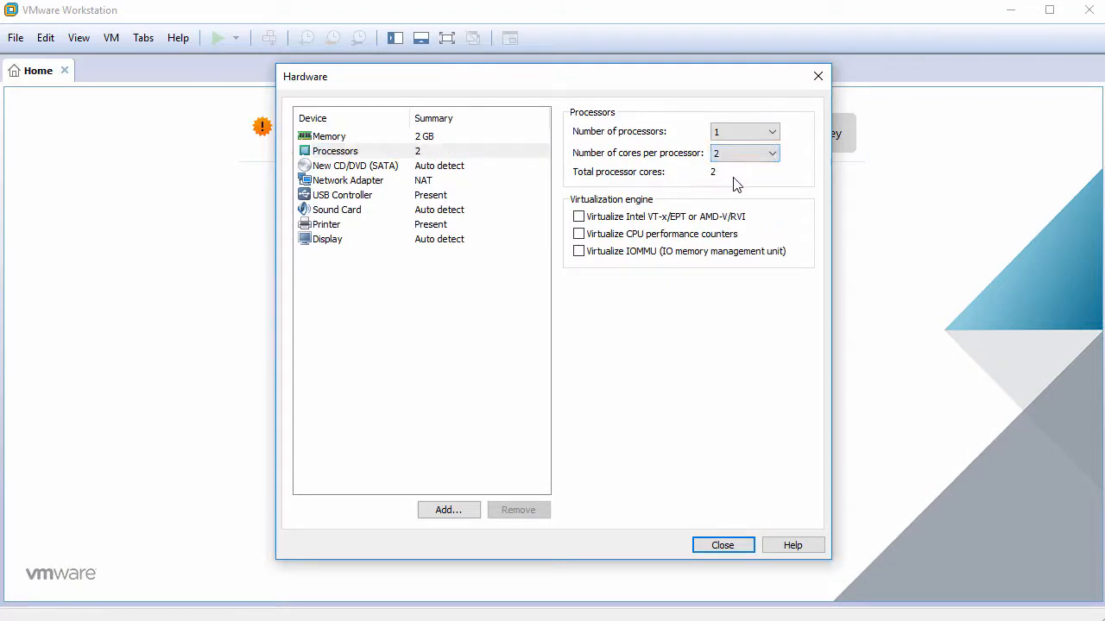
Set the virtual CD/DVD drive to use the ISO image Zorin-OS-12.2-Core-64.iso from the Downloads folder.
{"action": "left_click", "coordinate": [426, 169]}
{"action": "left_click", "coordinate": [580, 234]}
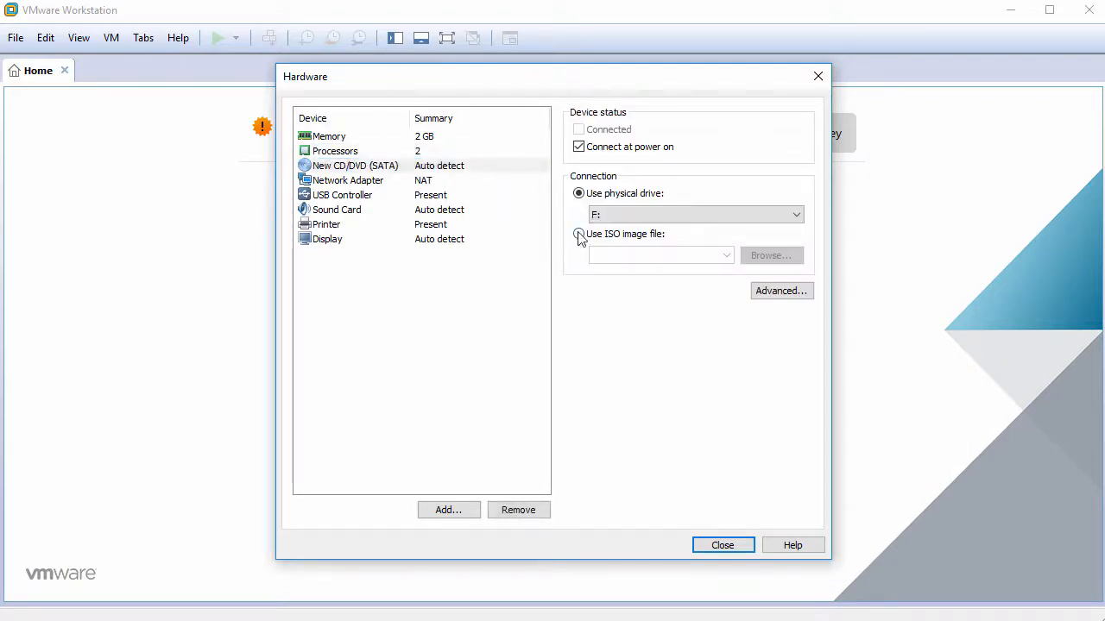
{"action": "left_click", "coordinate": [769, 255]}
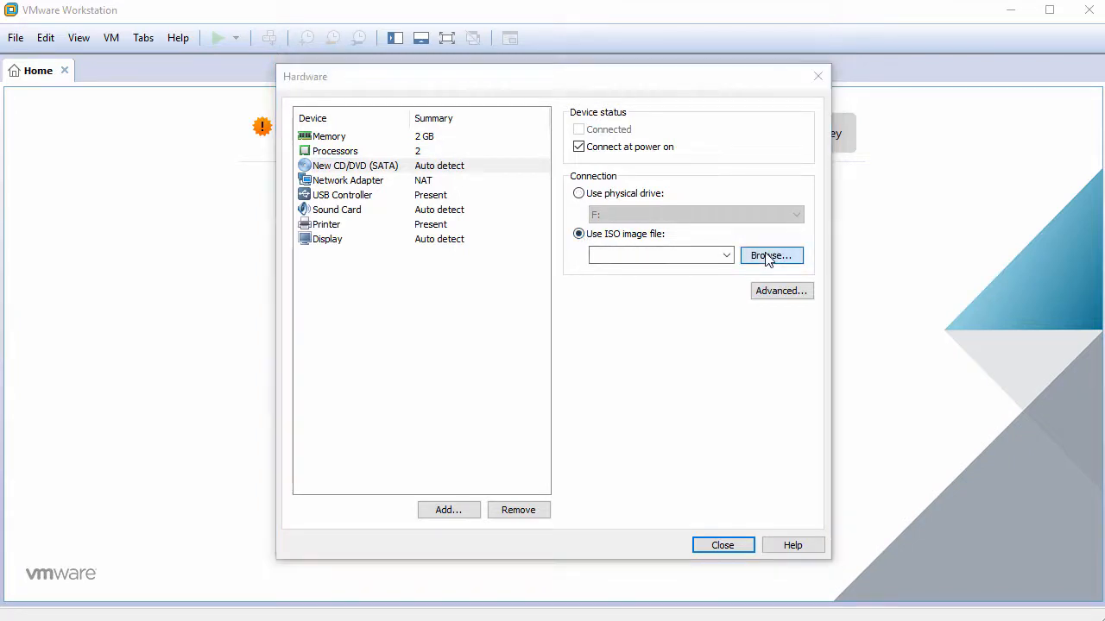
{"action": "left_click", "coordinate": [454, 215]}
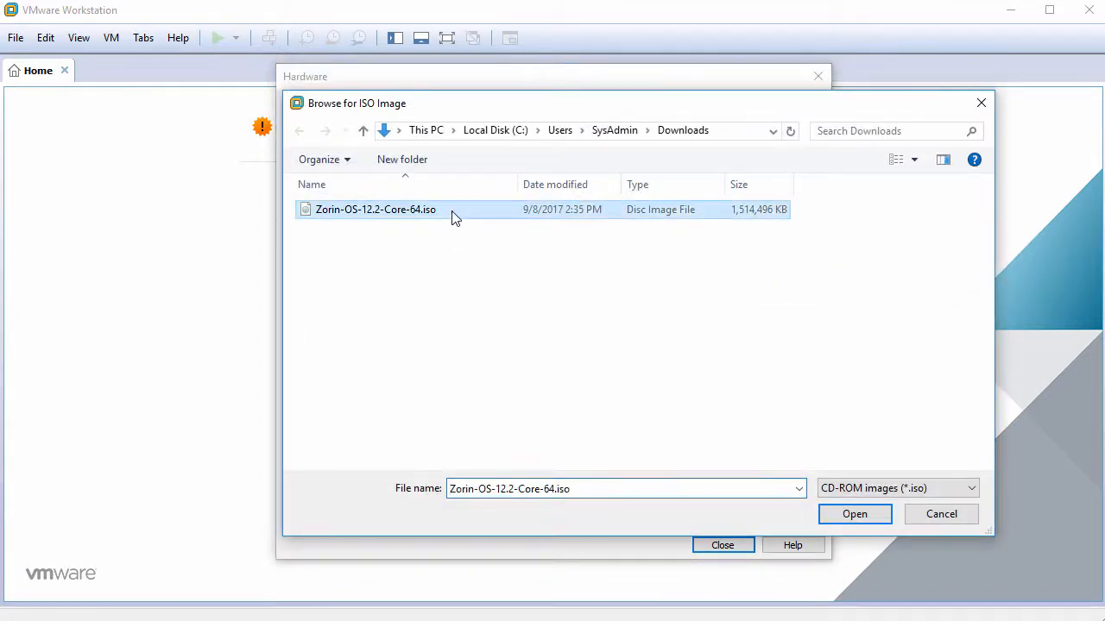
{"action": "left_click", "coordinate": [828, 515]}
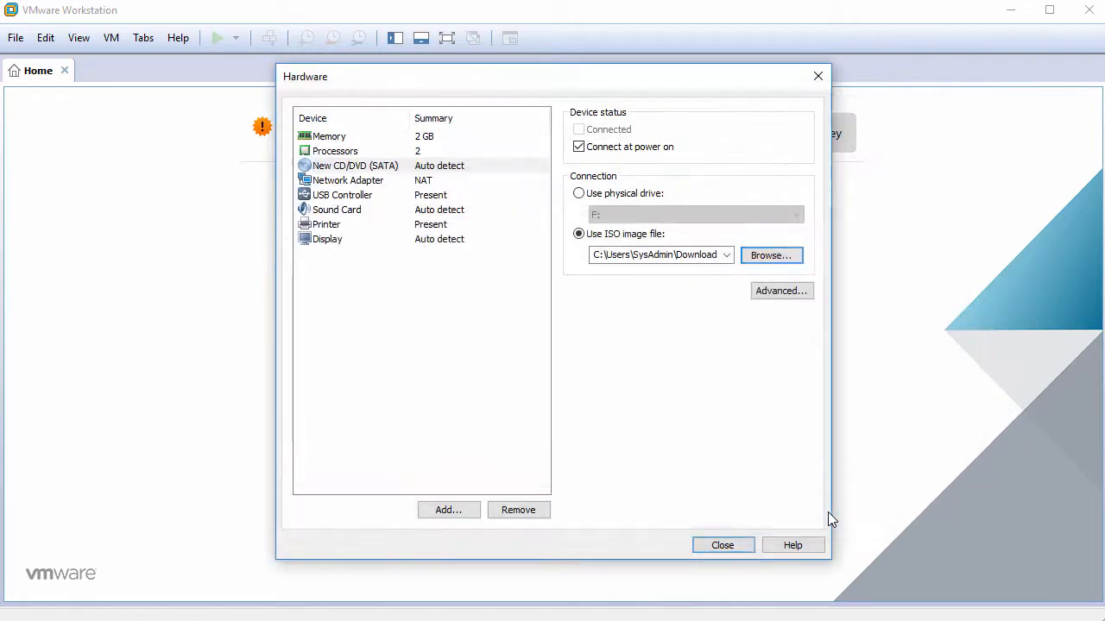
Remove the USB controller, sound card and printer from the virtual machine's hardware.
{"action": "left_click", "coordinate": [367, 199]}
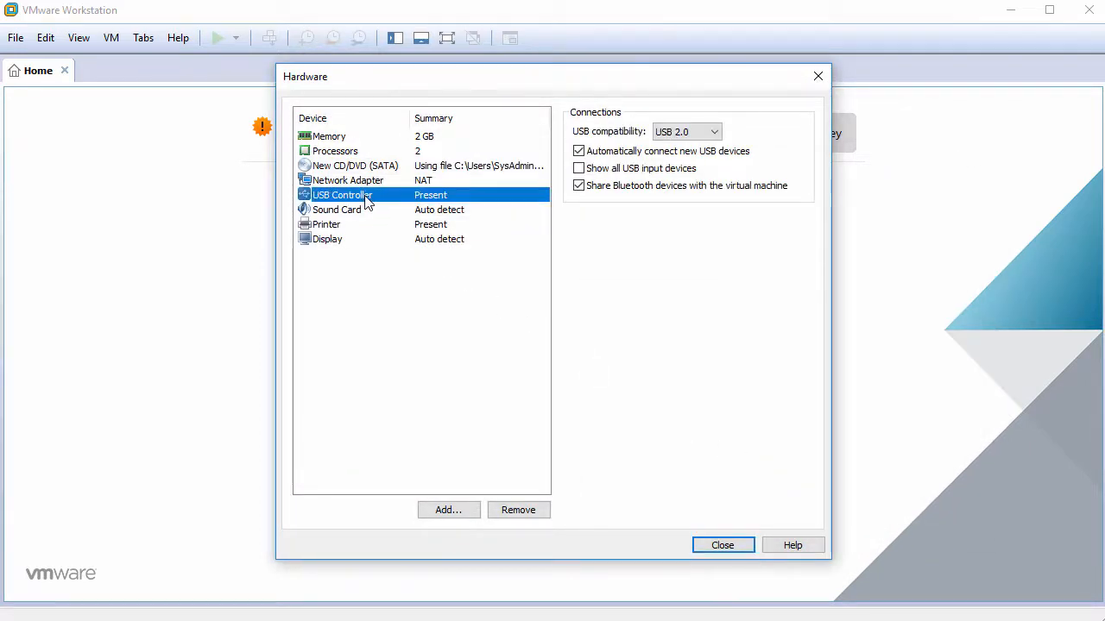
{"action": "left_click", "coordinate": [528, 510]}
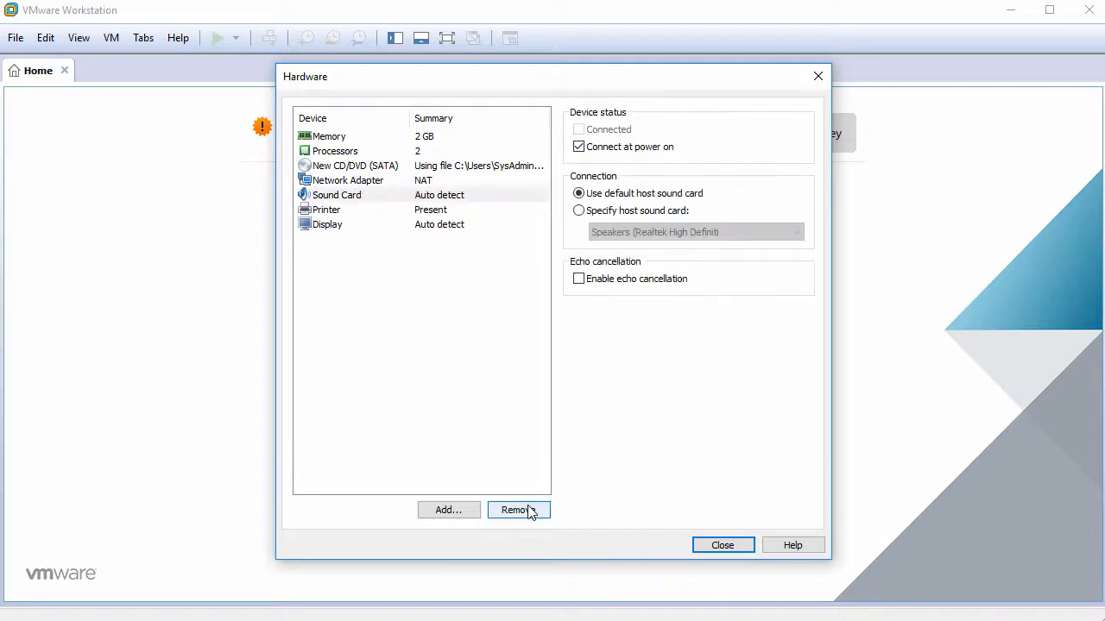
{"action": "left_click", "coordinate": [528, 510]}
{"action": "left_click", "coordinate": [528, 510]}
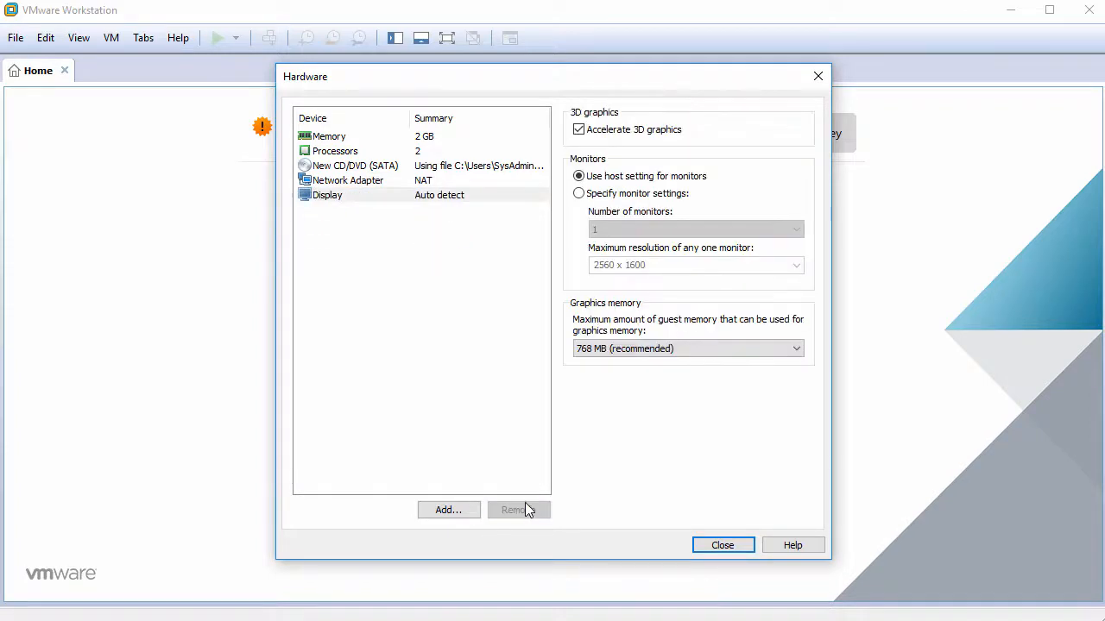
Review the display settings, close the hardware customization and finish creating the virtual machine.
{"action": "left_click", "coordinate": [490, 201]}
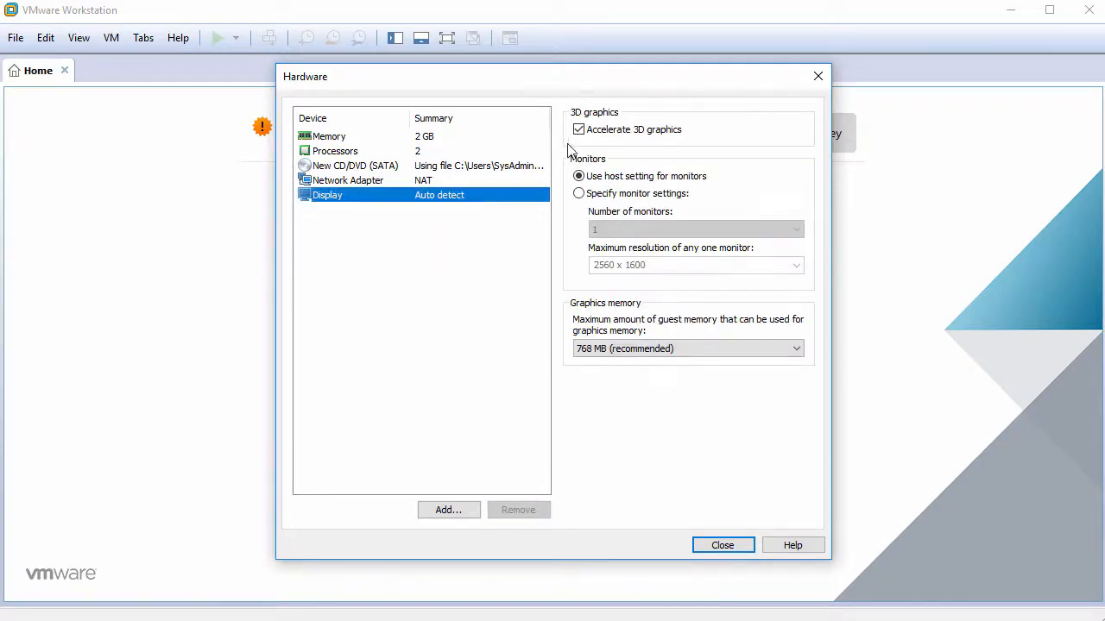
{"action": "left_click", "coordinate": [720, 545]}
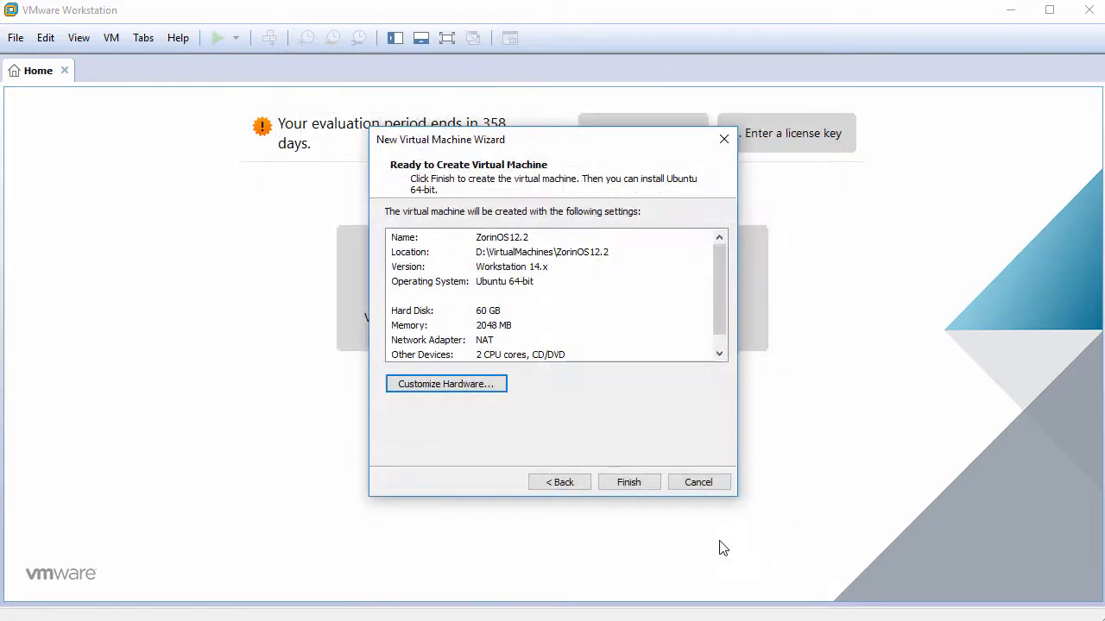
{"action": "left_click", "coordinate": [642, 484]}
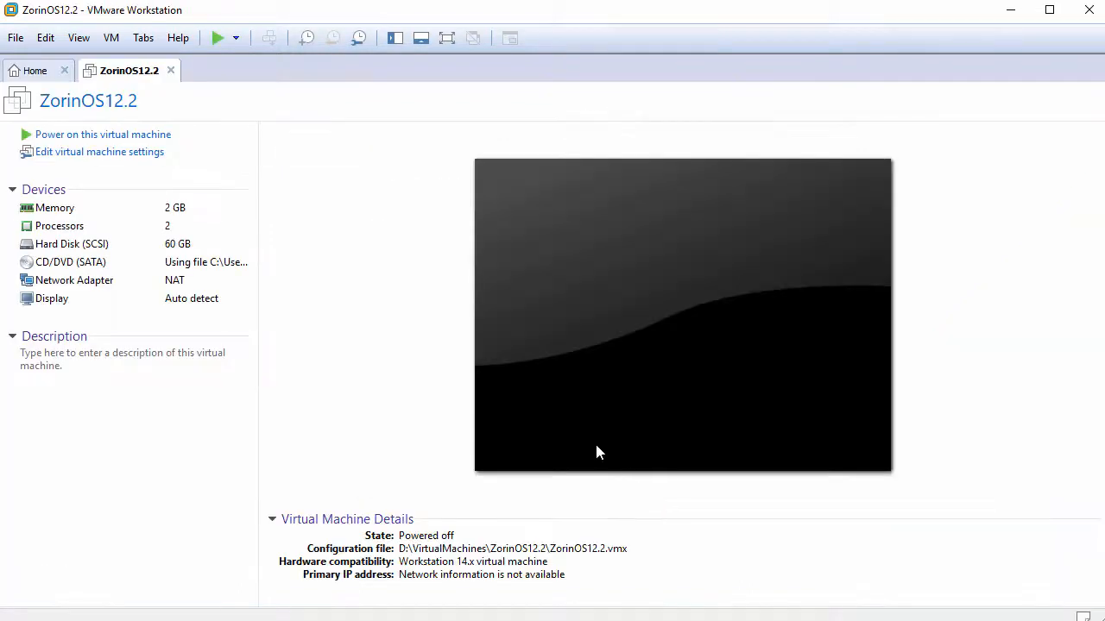
Power on the ZorinOS12.2 virtual machine, dismiss the installation hint bar and direct input to the guest.
{"action": "left_click", "coordinate": [132, 138]}
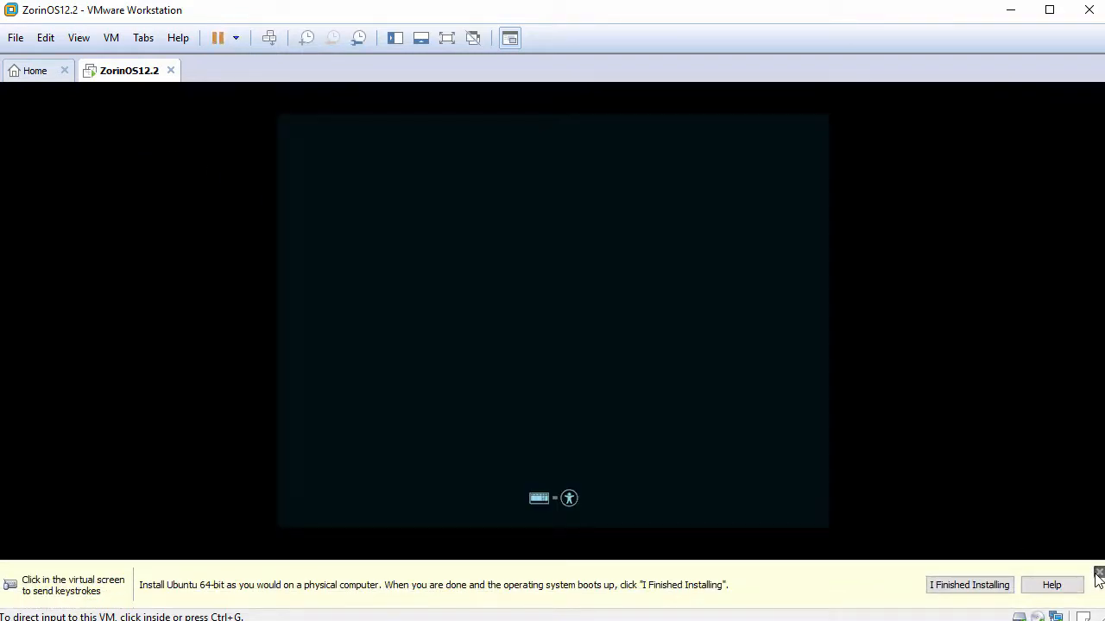
{"action": "left_click", "coordinate": [1097, 573]}
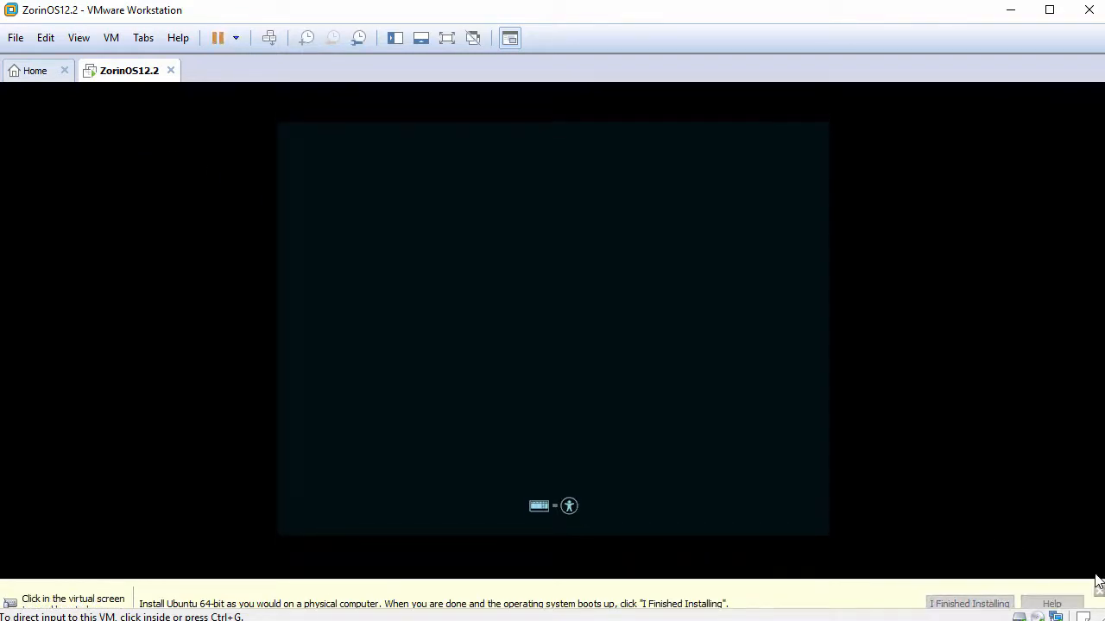
{"action": "left_click", "coordinate": [679, 432]}
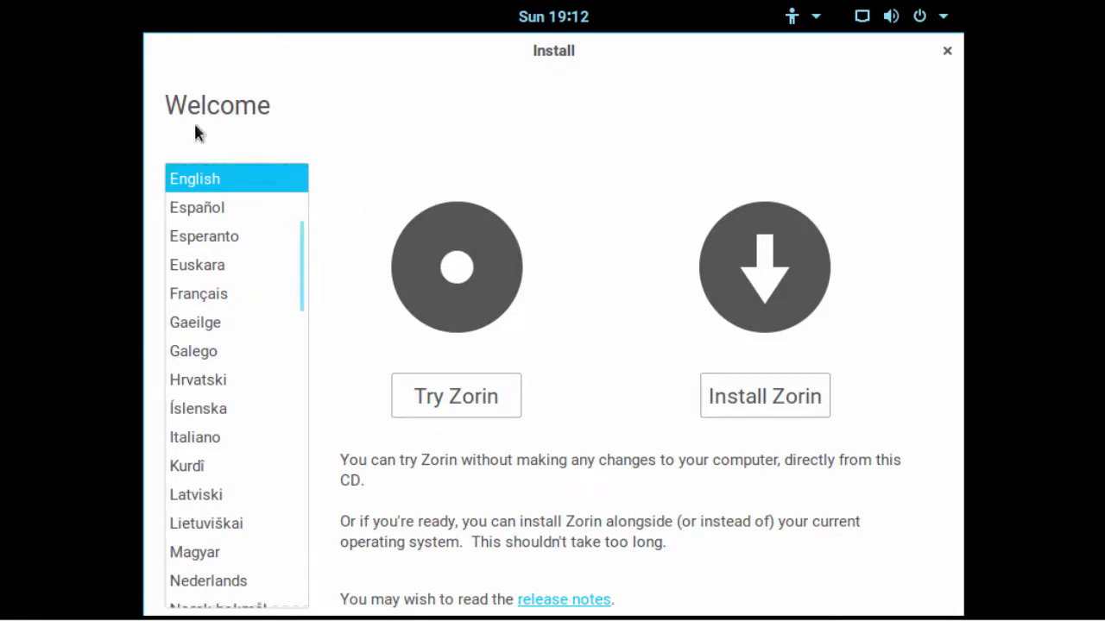
Start the Zorin installation in English and enable downloading updates while installing.
{"action": "left_click_drag", "start_coordinate": [164, 105], "coordinate": [280, 103]}
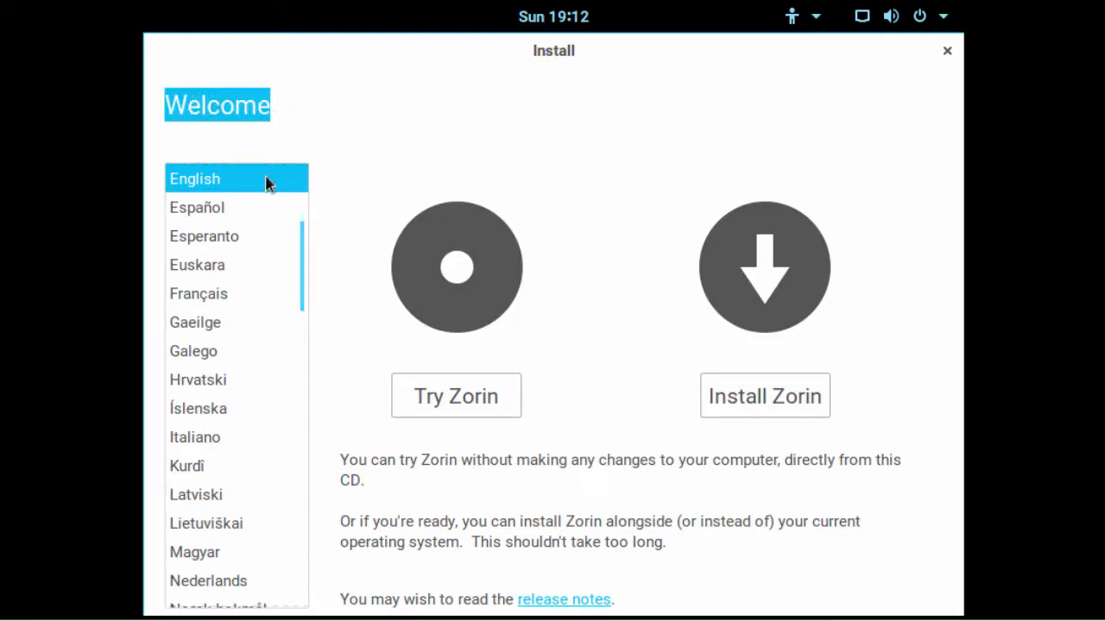
{"action": "mouse_move", "coordinate": [302, 263]}
{"action": "left_mouse_down"}
{"action": "mouse_move", "coordinate": [303, 216]}
{"action": "mouse_move", "coordinate": [302, 244]}
{"action": "left_mouse_up"}
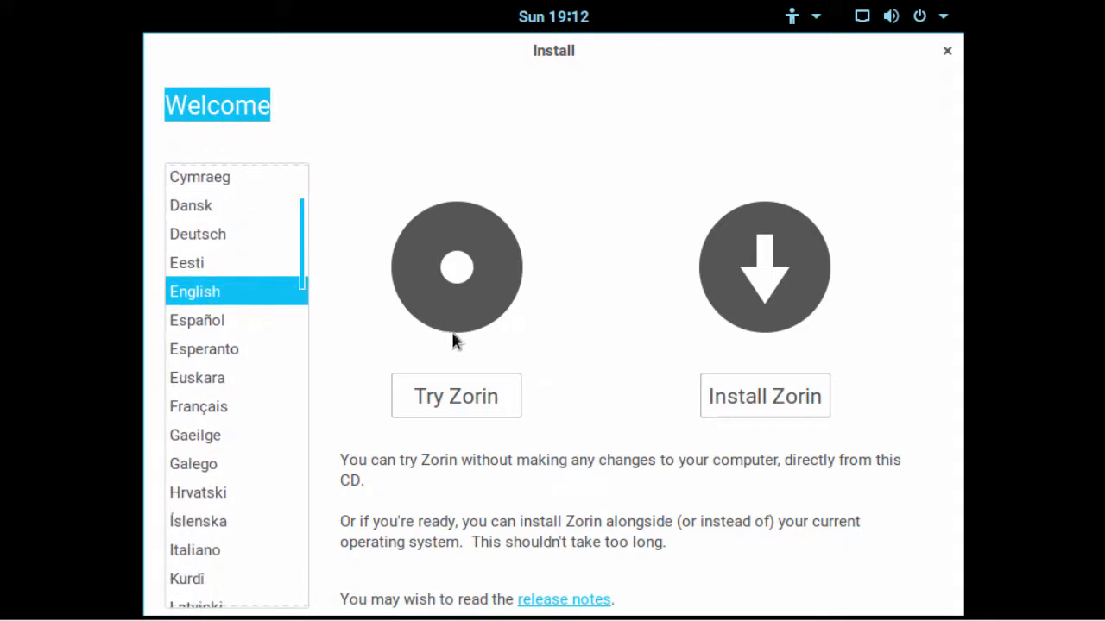
{"action": "left_click", "coordinate": [771, 397]}
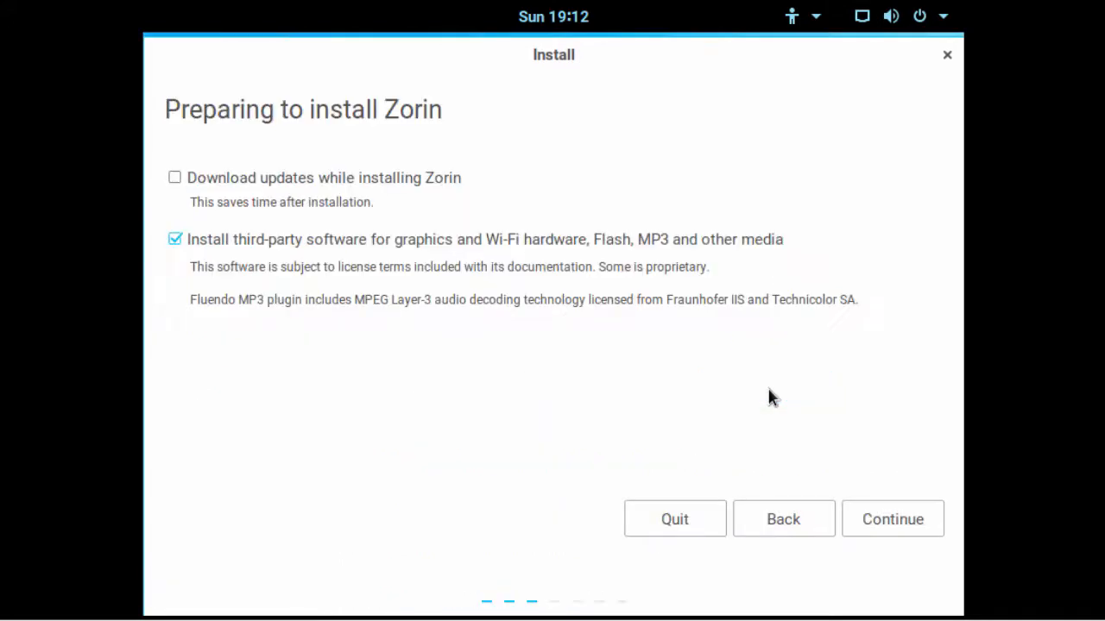
{"action": "left_click_drag", "start_coordinate": [166, 109], "coordinate": [471, 129]}
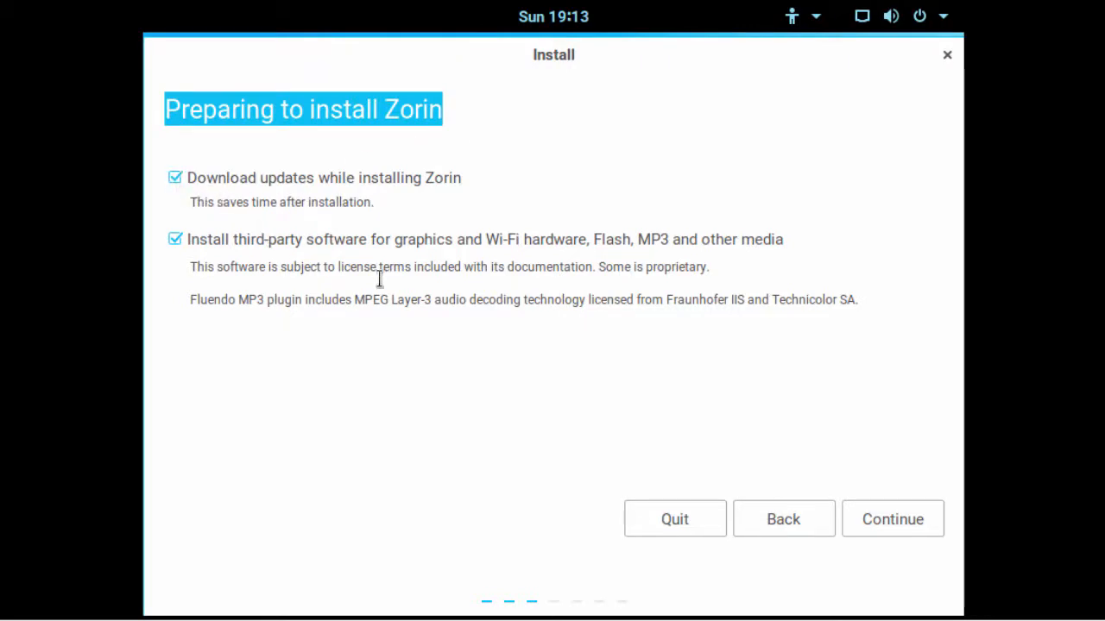
{"action": "left_click", "coordinate": [881, 522]}
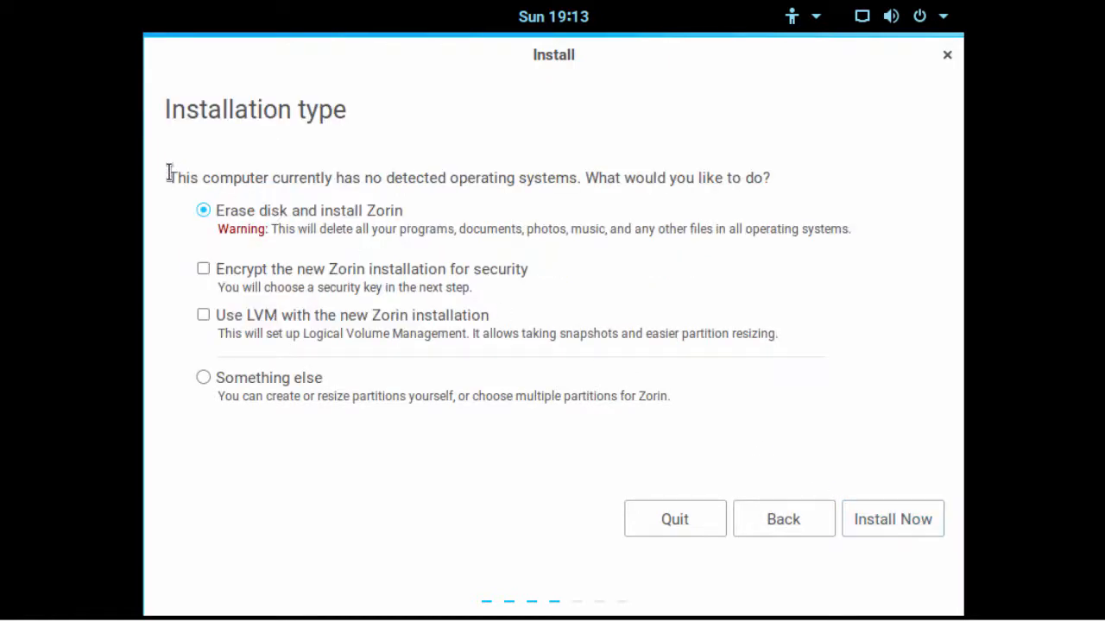
Install with the option to erase the disk and install Zorin, and confirm writing the changes to disk.
{"action": "left_click_drag", "start_coordinate": [168, 177], "coordinate": [826, 185]}
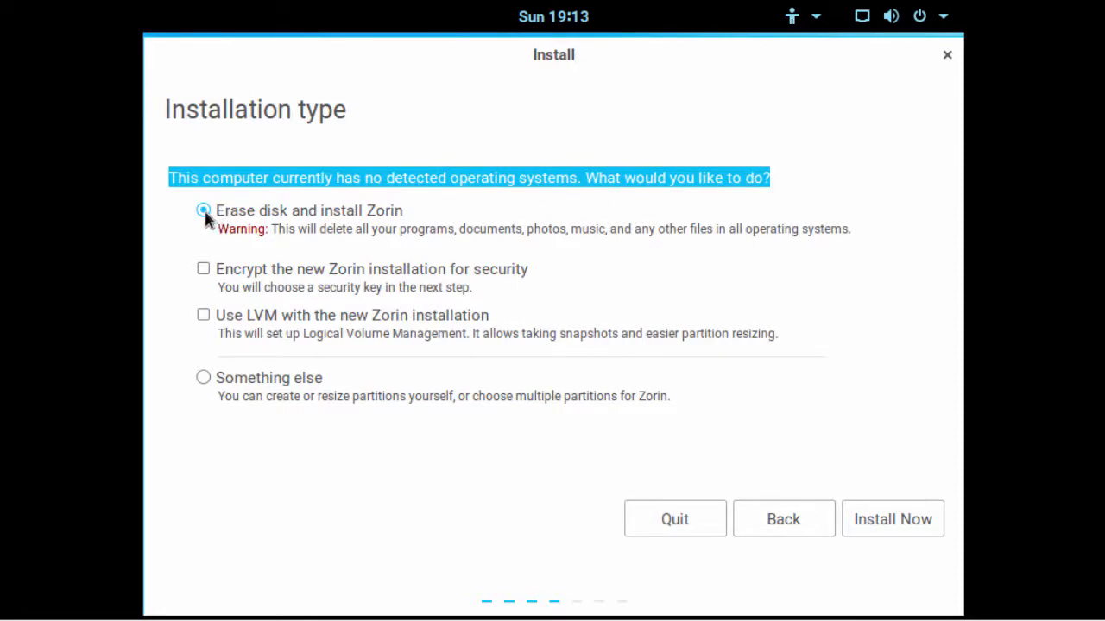
{"action": "left_click", "coordinate": [904, 531]}
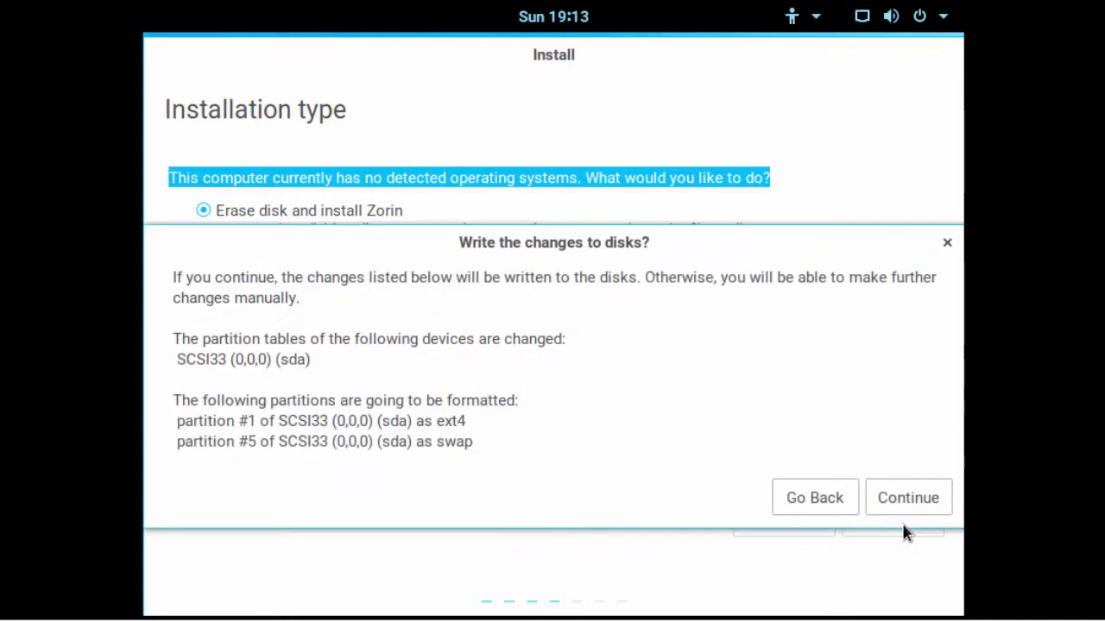
{"action": "left_click", "coordinate": [906, 499]}
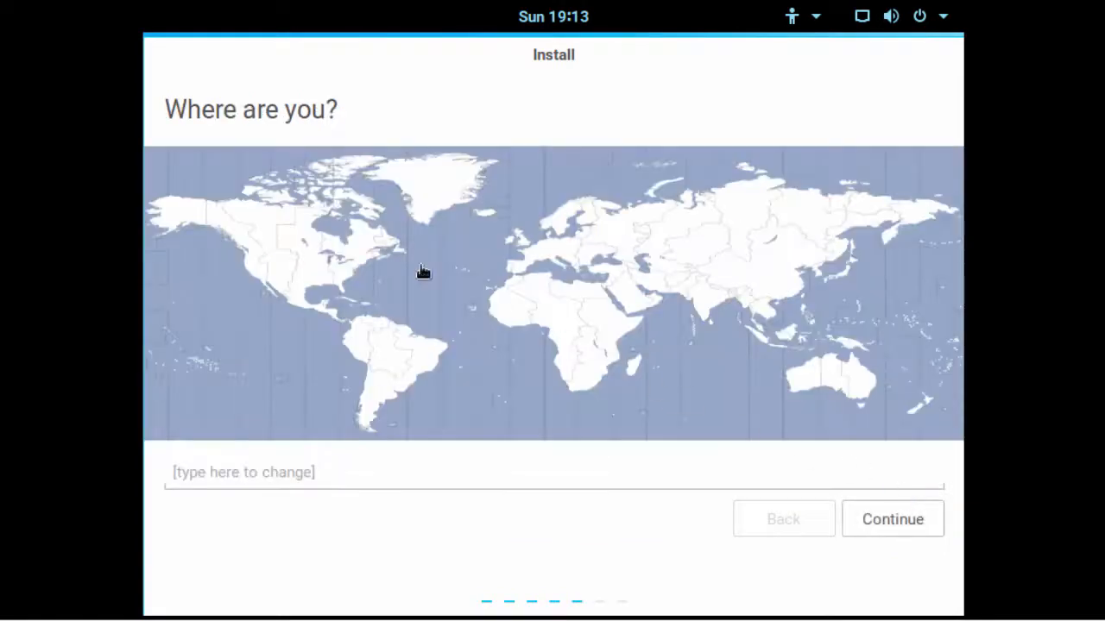
Set the location to New York on the time zone map and continue the installation.
{"action": "left_click_drag", "start_coordinate": [163, 109], "coordinate": [353, 127]}
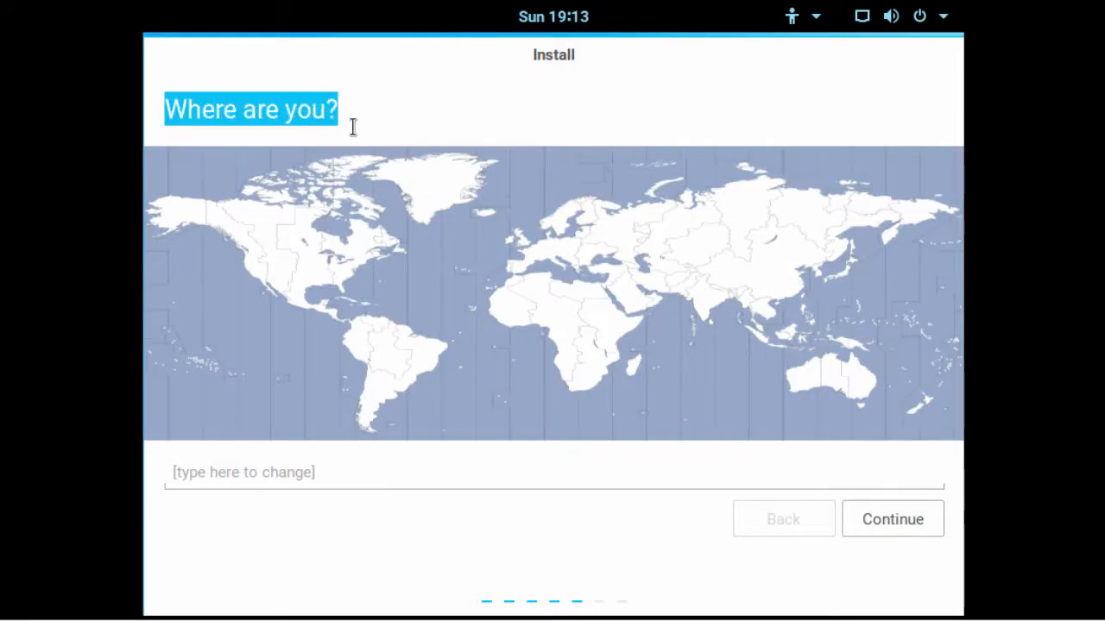
{"action": "left_click", "coordinate": [350, 270]}
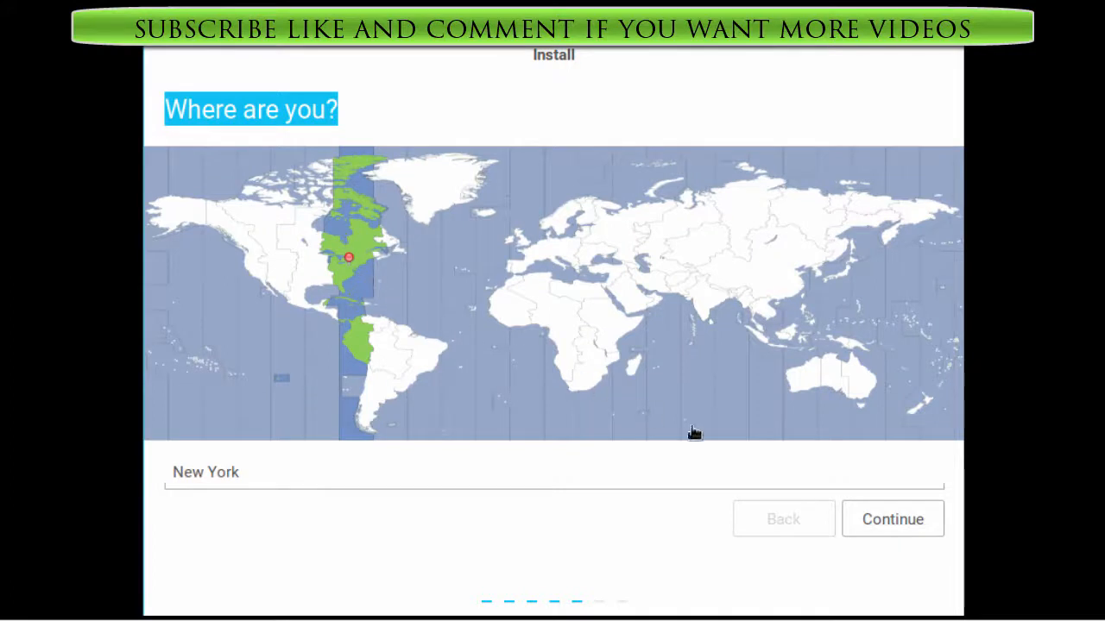
{"action": "left_click", "coordinate": [886, 521]}
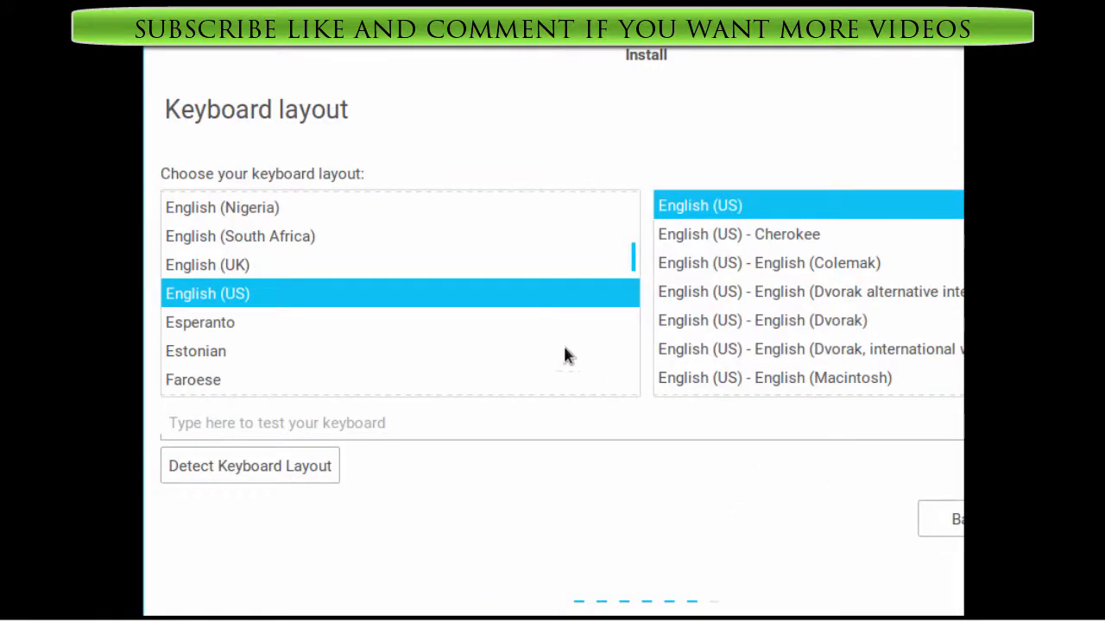
Accept the English (US) keyboard layout, shifting the installer window so its hidden part can be reached.
{"action": "left_click_drag", "start_coordinate": [160, 174], "coordinate": [371, 179]}
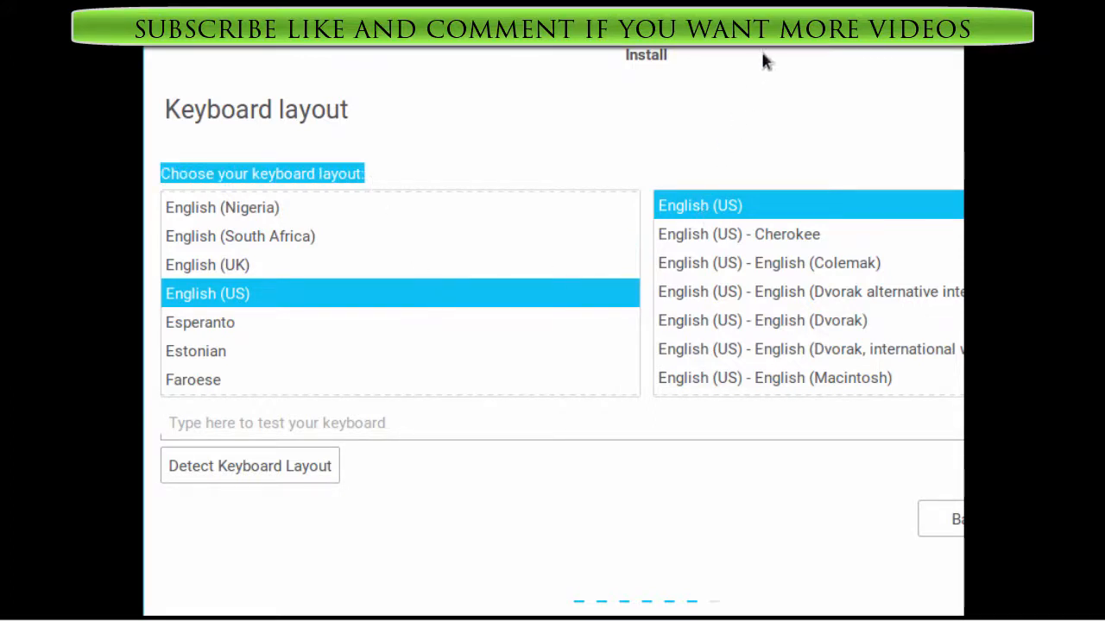
{"action": "left_click_drag", "start_coordinate": [761, 51], "coordinate": [612, 49]}
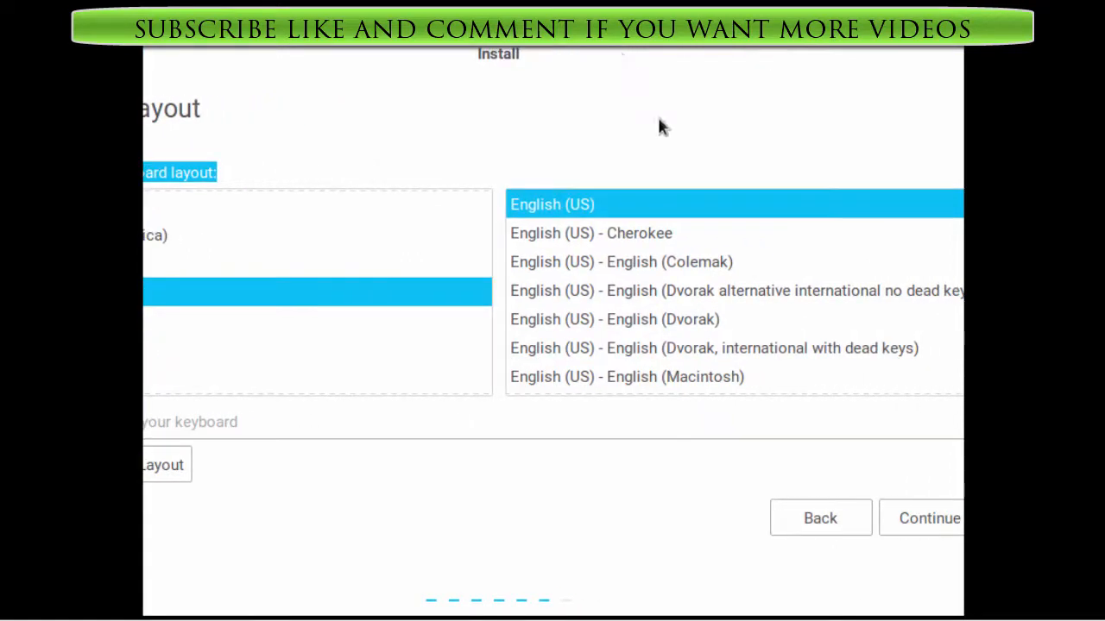
{"action": "left_click", "coordinate": [929, 522]}
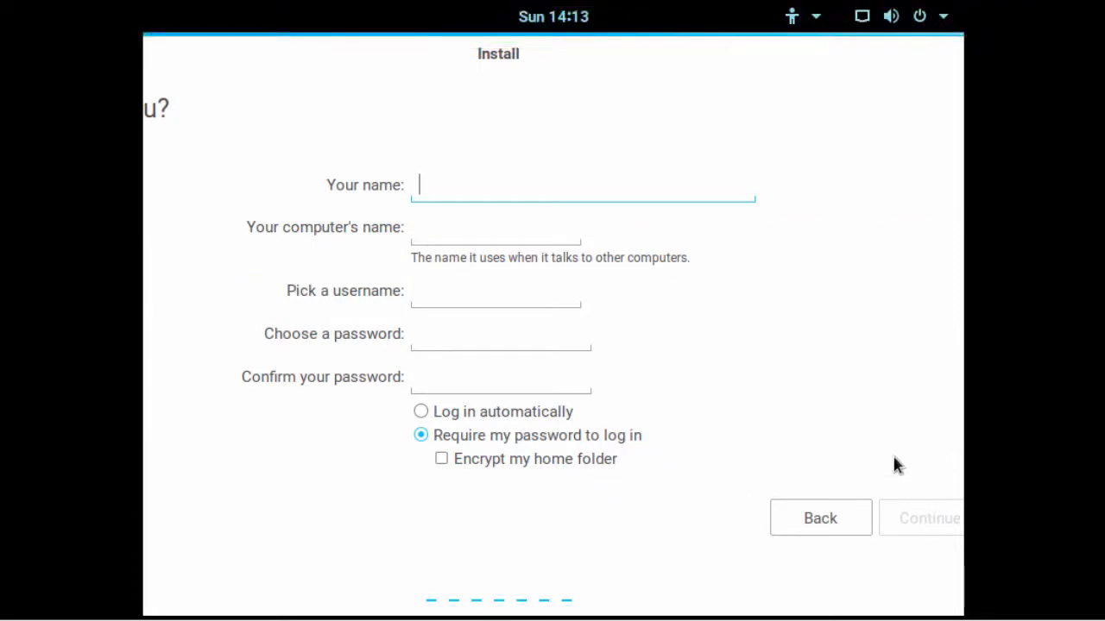
Enter the account holder's full name, name the computer zorinos12 and keep the suggested username.
{"action": "type", "text": "John Smith"}
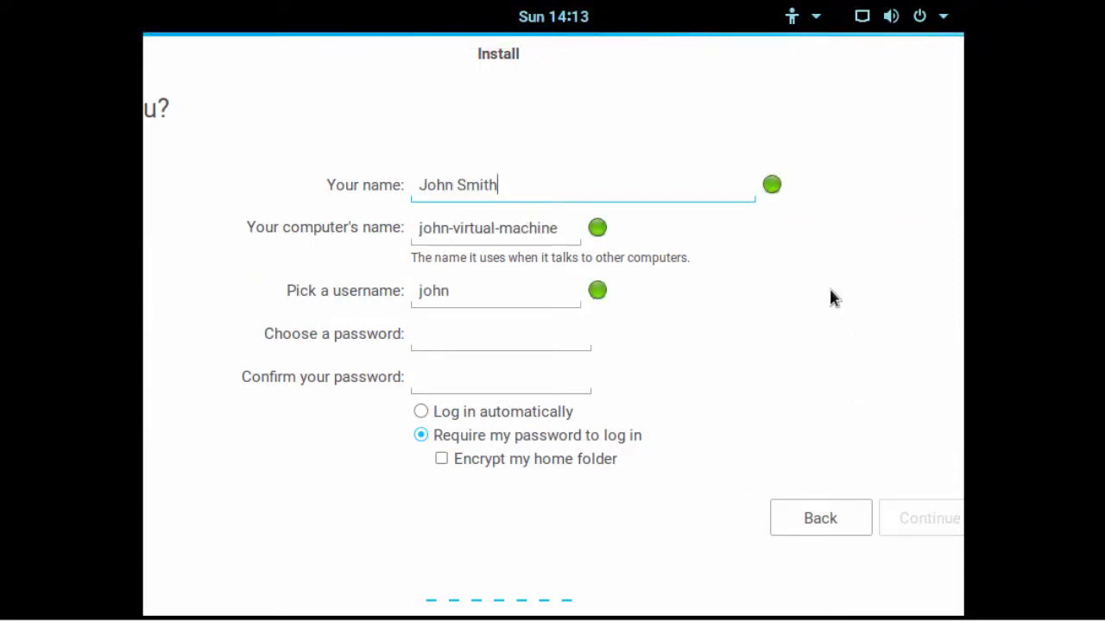
{"action": "key", "text": "Tab"}
{"action": "type", "text": "zo"}
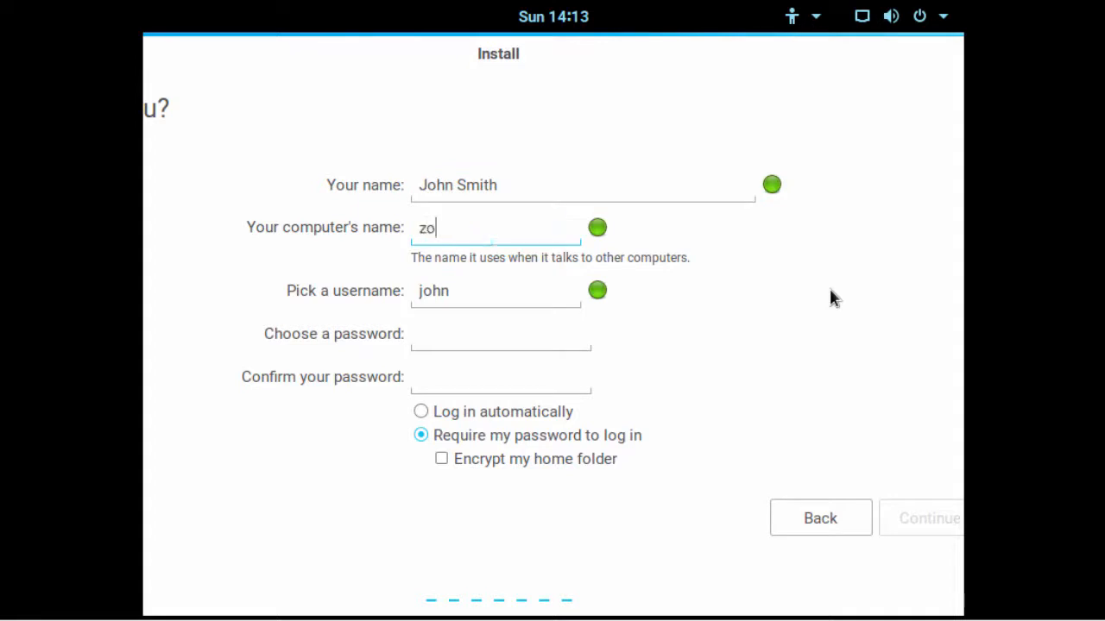
{"action": "type", "text": "rinos12"}
{"action": "key", "text": "Tab"}
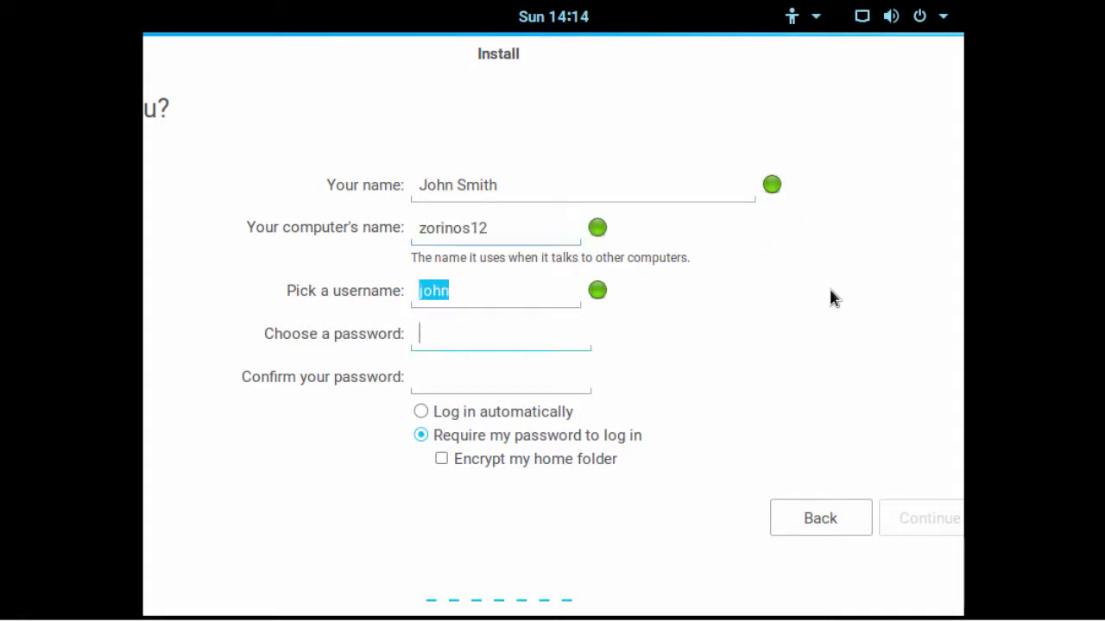
Enter and confirm the account password, and continue with the installation.
{"action": "type", "text": "******"}
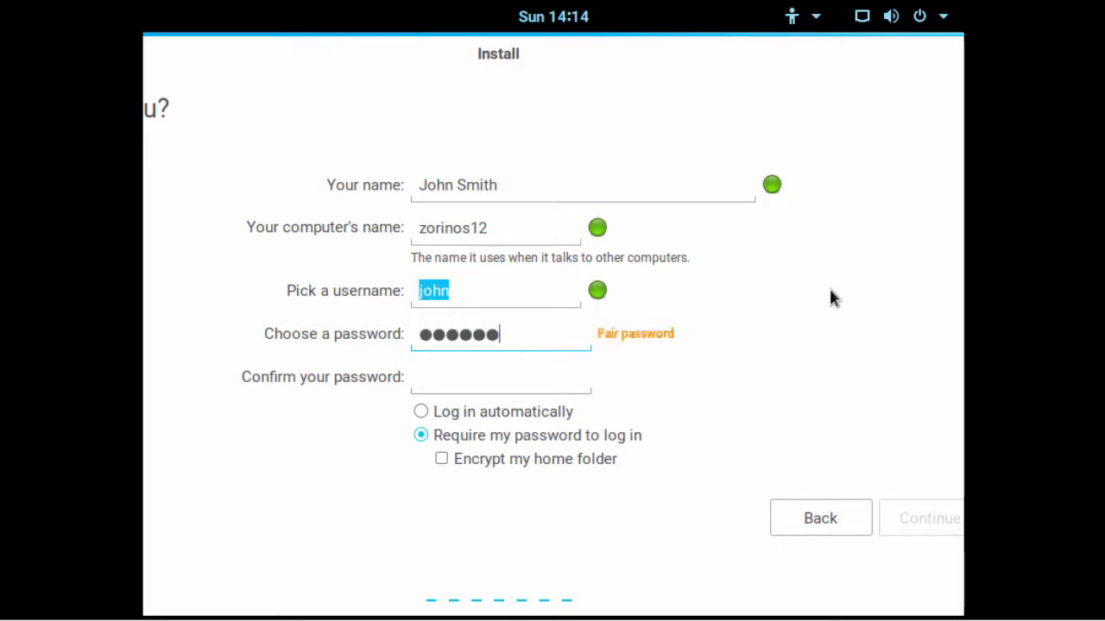
{"action": "type", "text": "**************"}
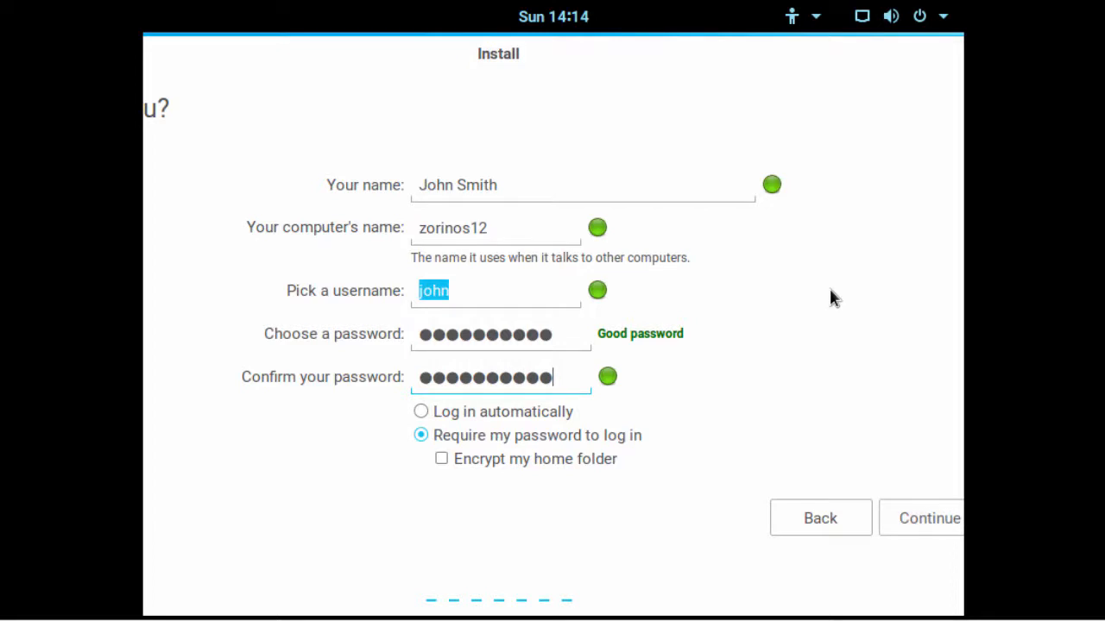
{"action": "left_click", "coordinate": [924, 521]}
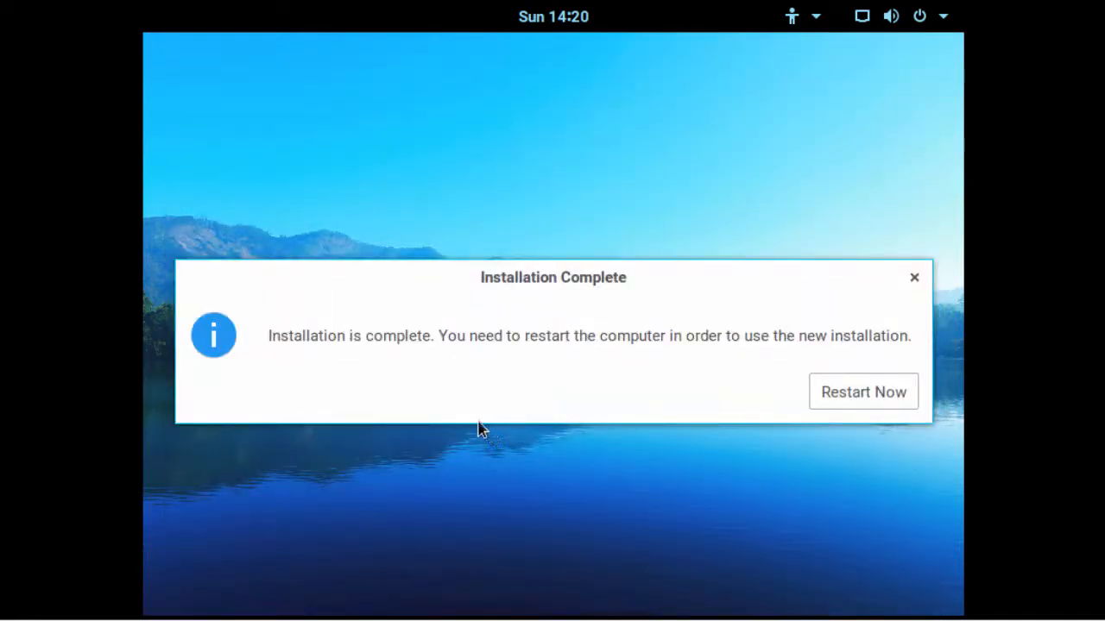
Restart the computer once installation completes and acknowledge the request to remove the installation medium.
{"action": "left_click_drag", "start_coordinate": [273, 336], "coordinate": [438, 343]}
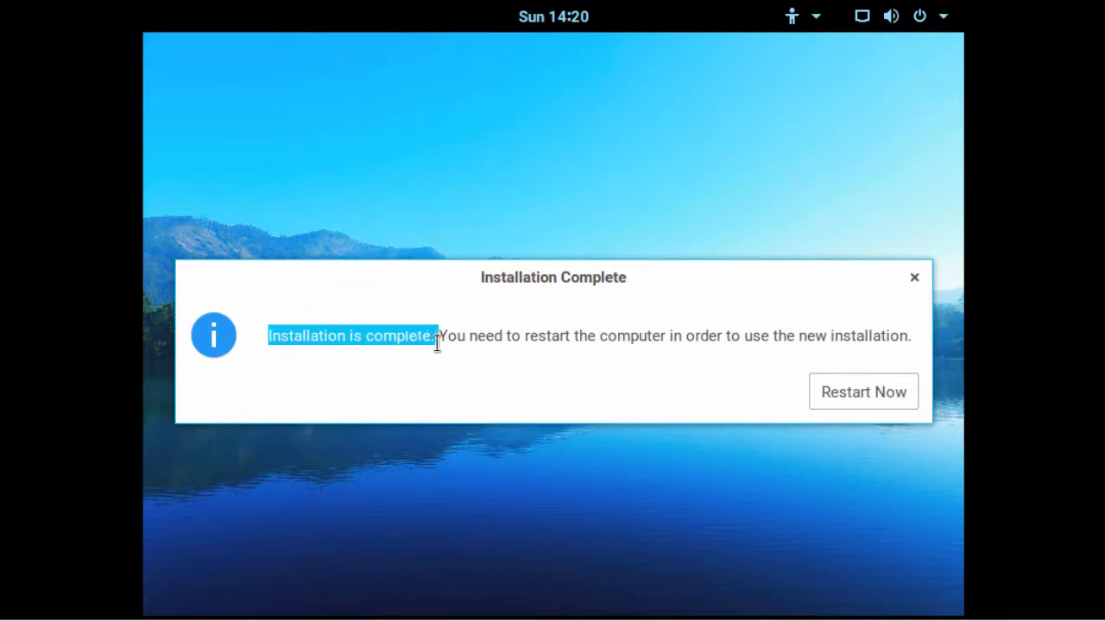
{"action": "left_click", "coordinate": [845, 397]}
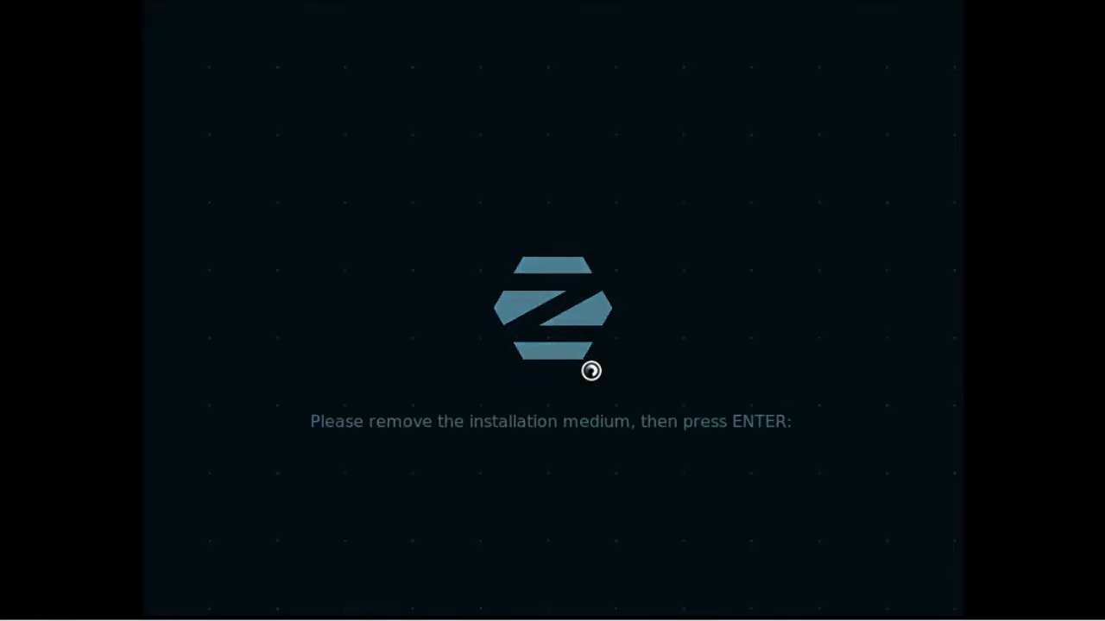
{"action": "key", "text": "Return"}
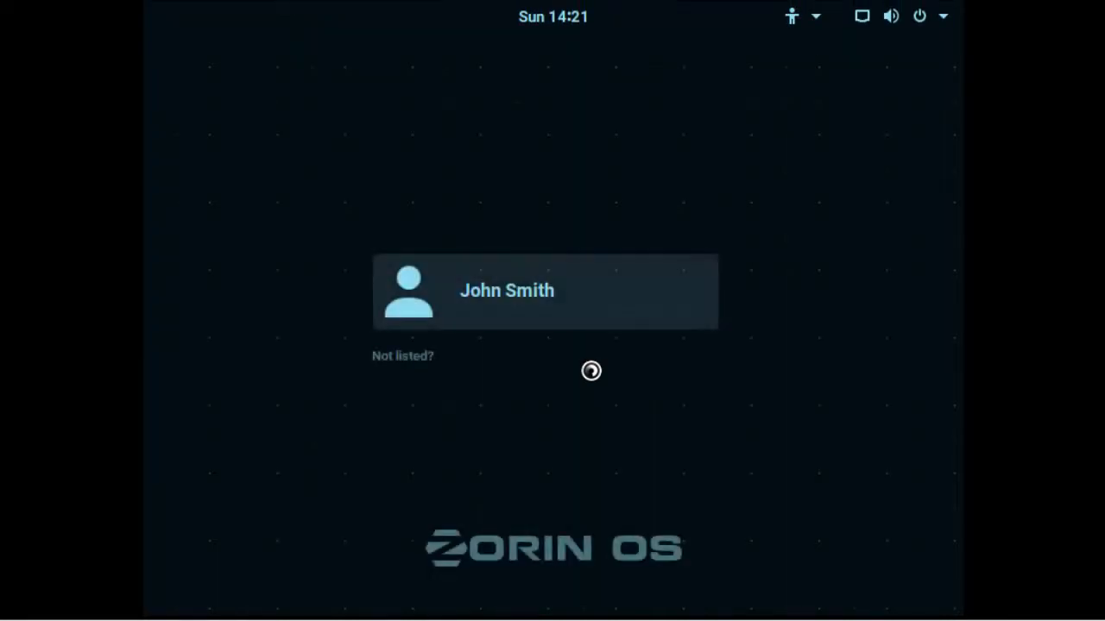
Sign in to the newly created user account with the account password.
{"action": "left_click", "coordinate": [550, 307]}
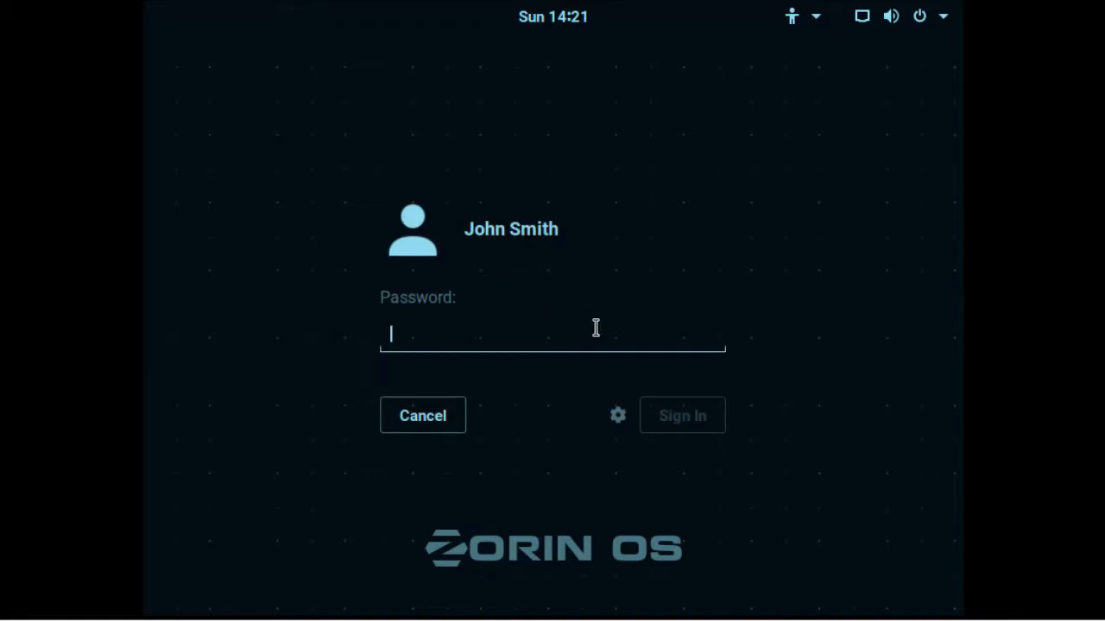
{"action": "type", "text": "********"}
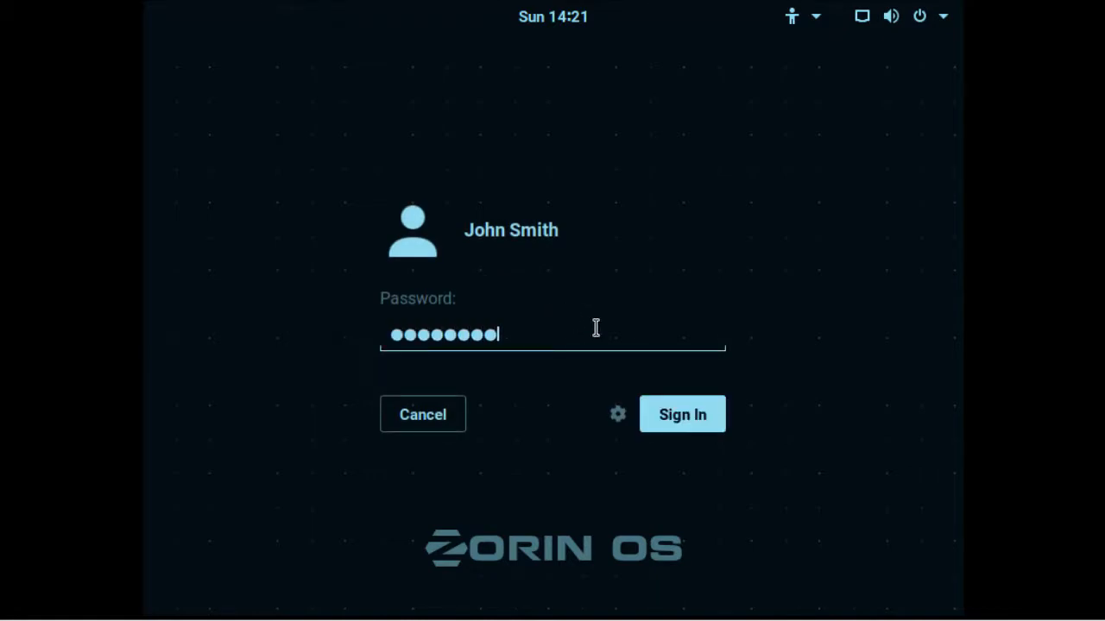
{"action": "type", "text": "**"}
{"action": "left_click", "coordinate": [686, 411]}
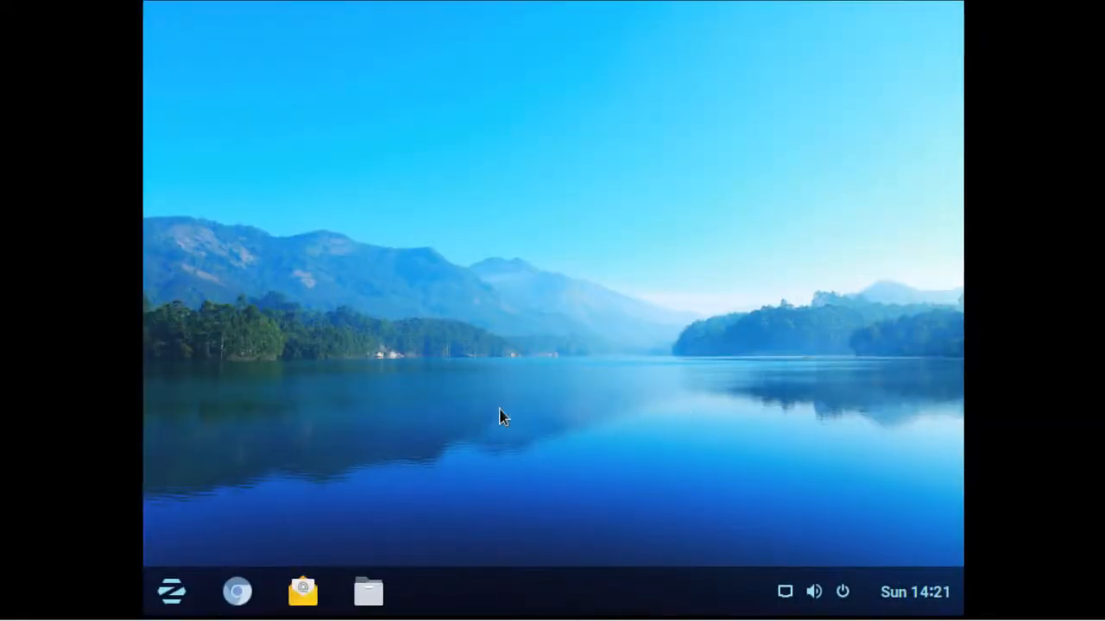
{"action": "left_click", "coordinate": [176, 594]}
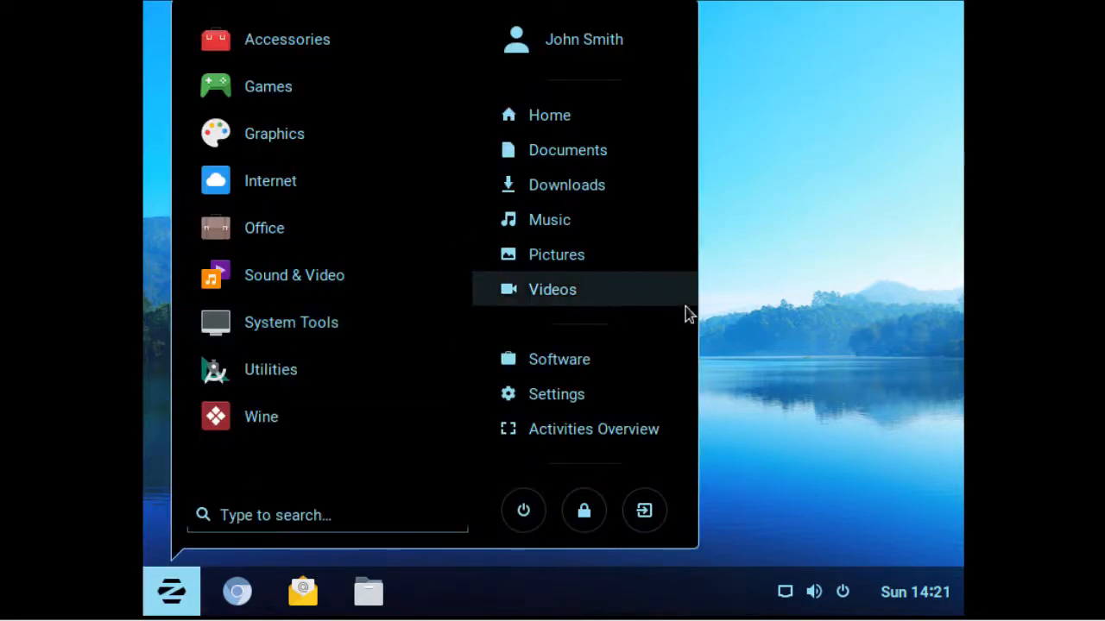
{"action": "left_click", "coordinate": [729, 344]}
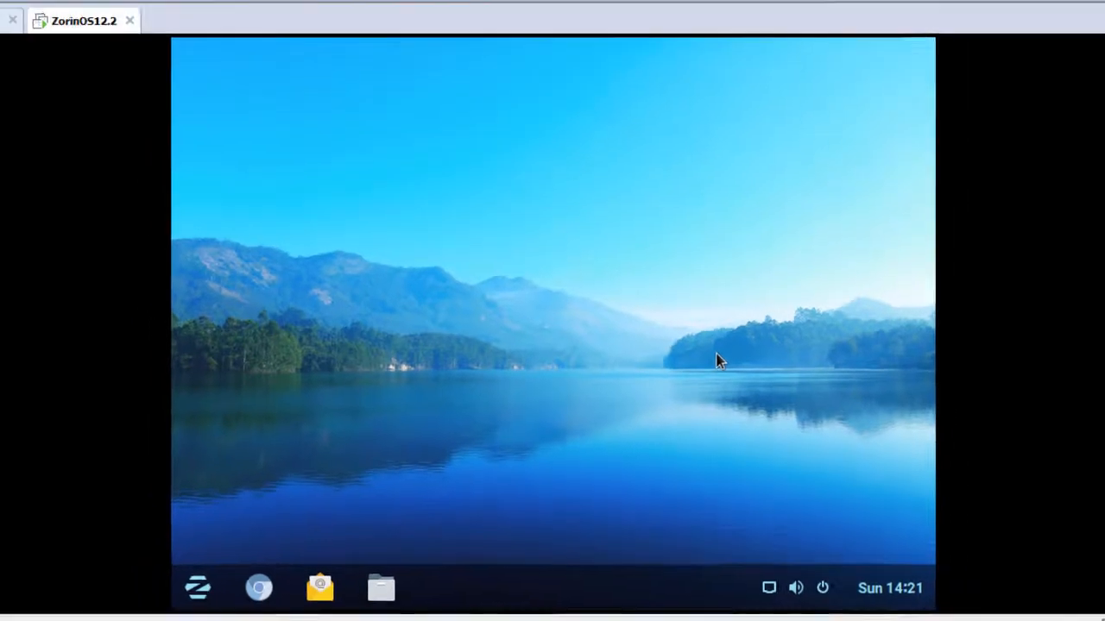
{"action": "left_click", "coordinate": [79, 39]}
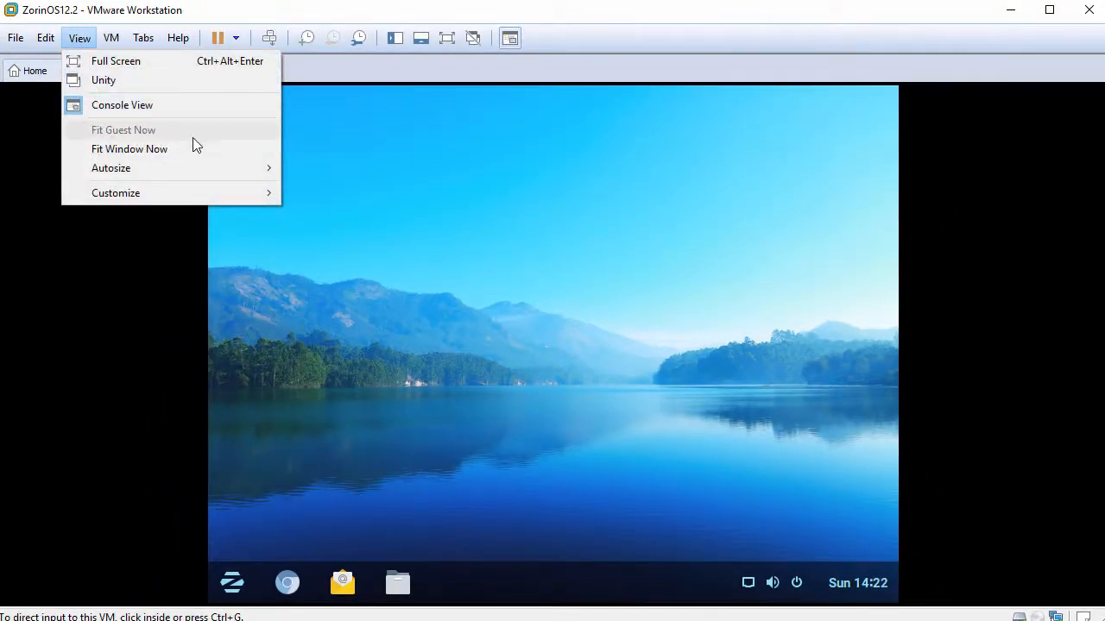
{"action": "left_click", "coordinate": [456, 228]}
Open a terminal from the Zorin desktop and enlarge its text.
{"action": "right_click", "coordinate": [456, 154]}
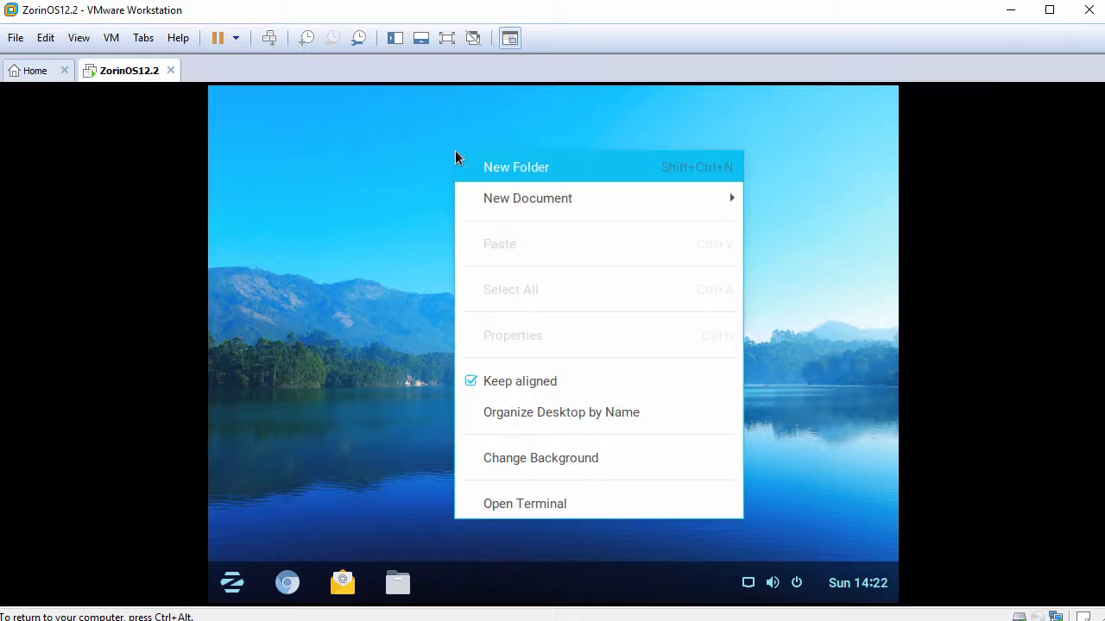
{"action": "left_click", "coordinate": [530, 506]}
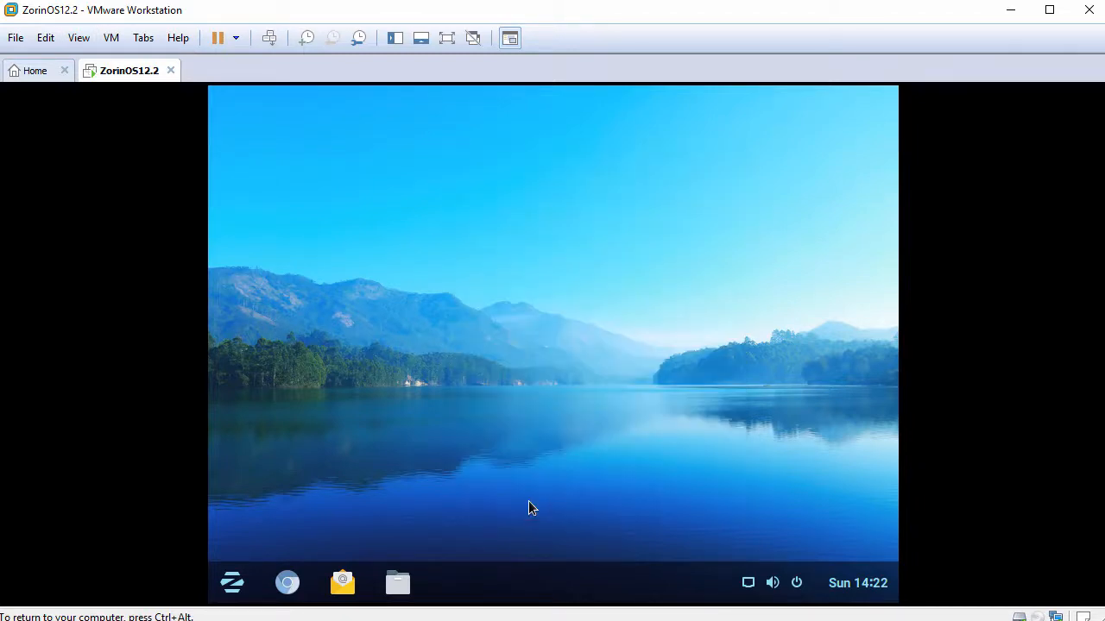
{"action": "key", "text": "ctrl+plus"}
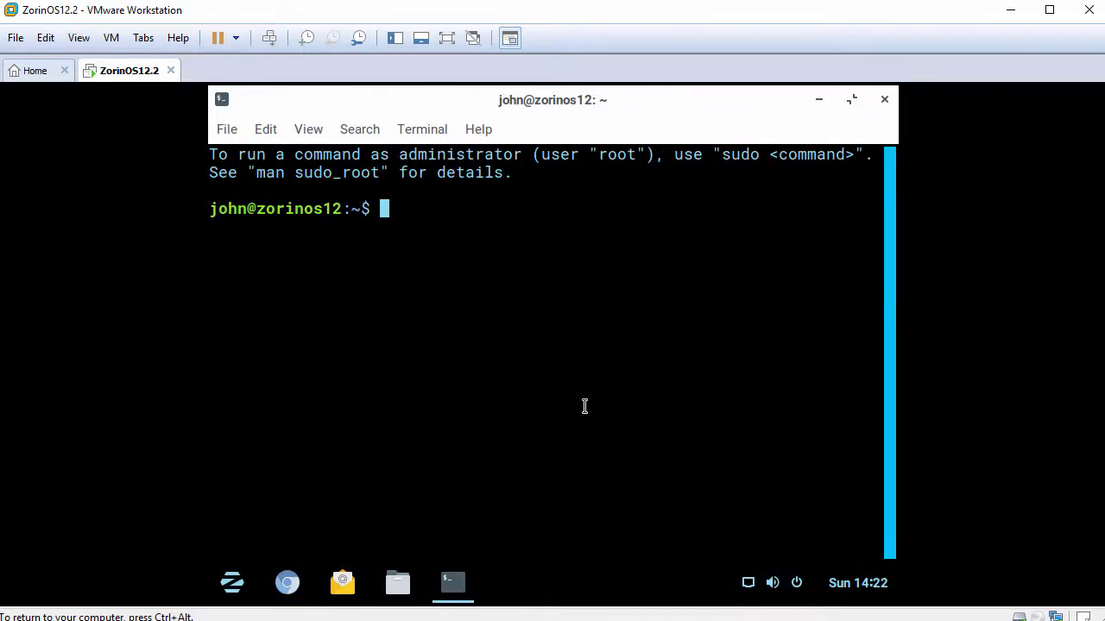
Check which user is logged in to the terminal with whoami.
{"action": "key", "text": "Return"}
{"action": "type", "text": "whoami"}
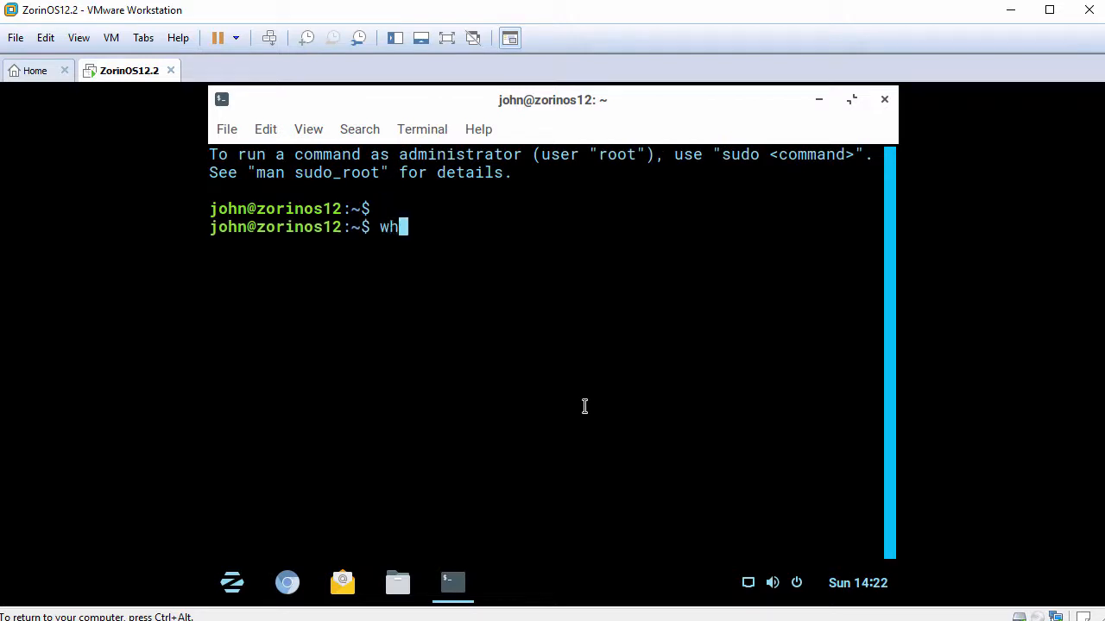
{"action": "key", "text": "Return"}
{"action": "key", "text": "Return"}
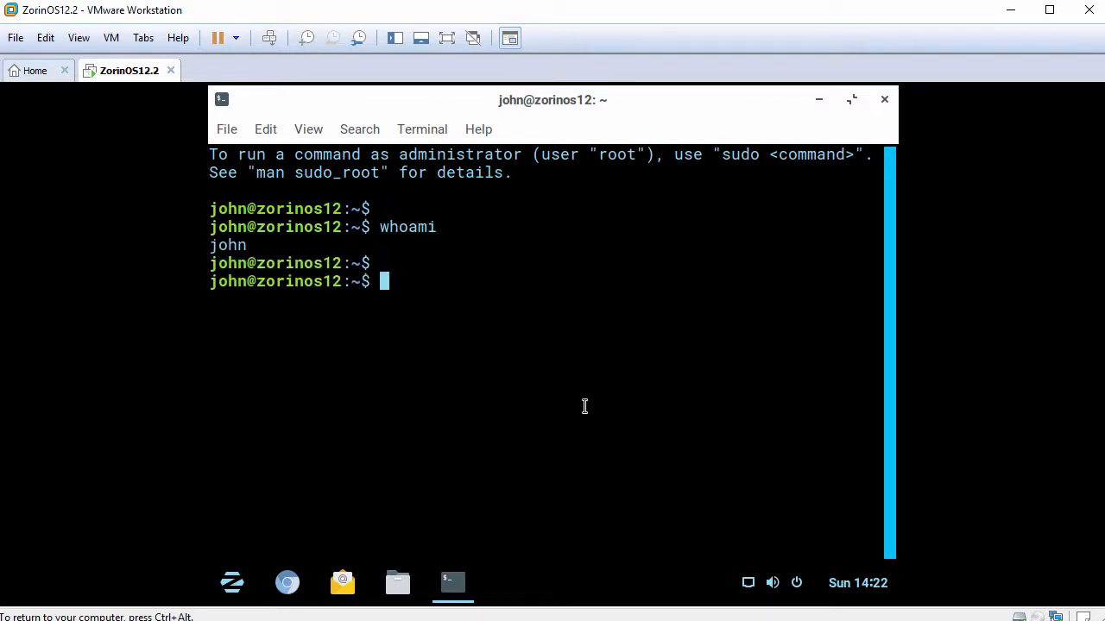
Start a root shell with sudo bash, authenticating with the account password.
{"action": "type", "text": "sudo bash"}
{"action": "key", "text": "Return"}
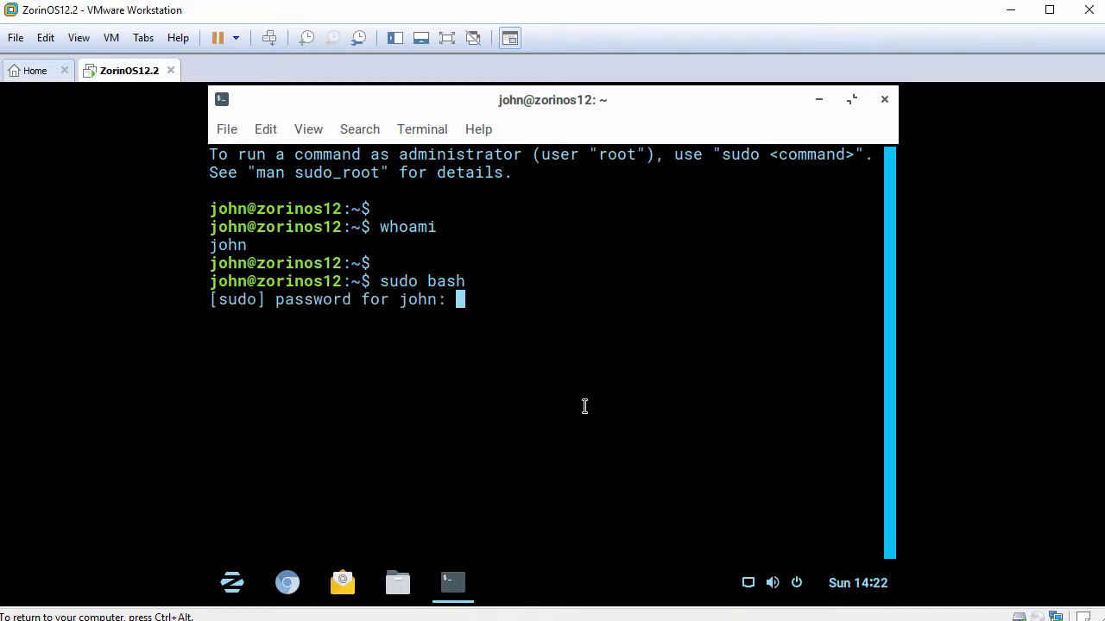
{"action": "key", "text": "Return"}
{"action": "key", "text": "Return"}
Run whoami again to check the current user in the root shell.
{"action": "type", "text": "whoami"}
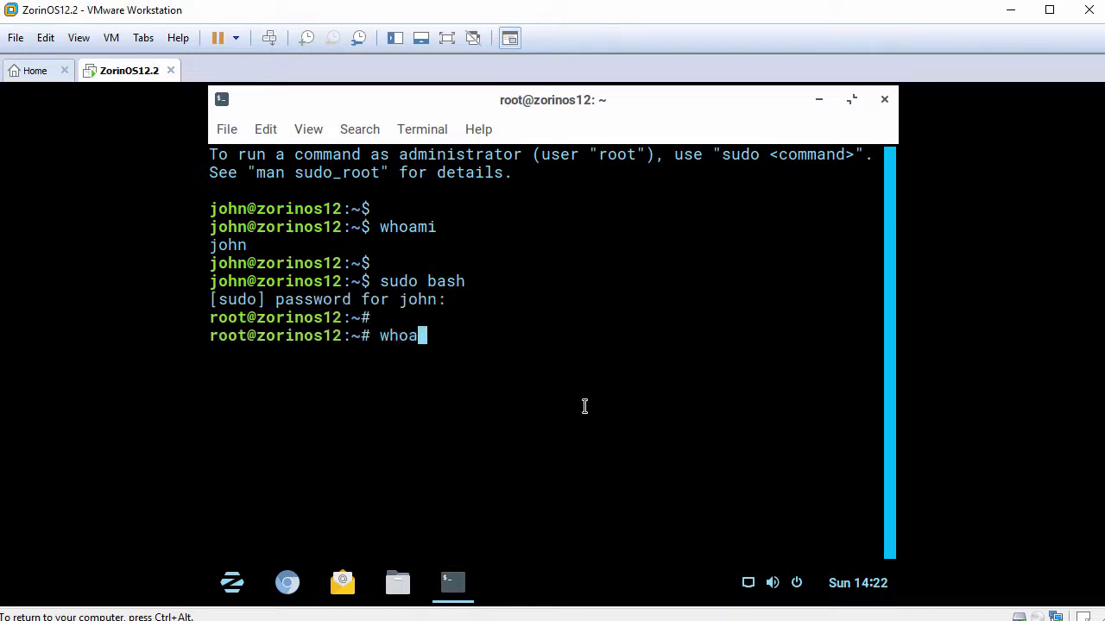
{"action": "key", "text": "Return"}
{"action": "key", "text": "Return"}
{"action": "type", "text": "ping"}
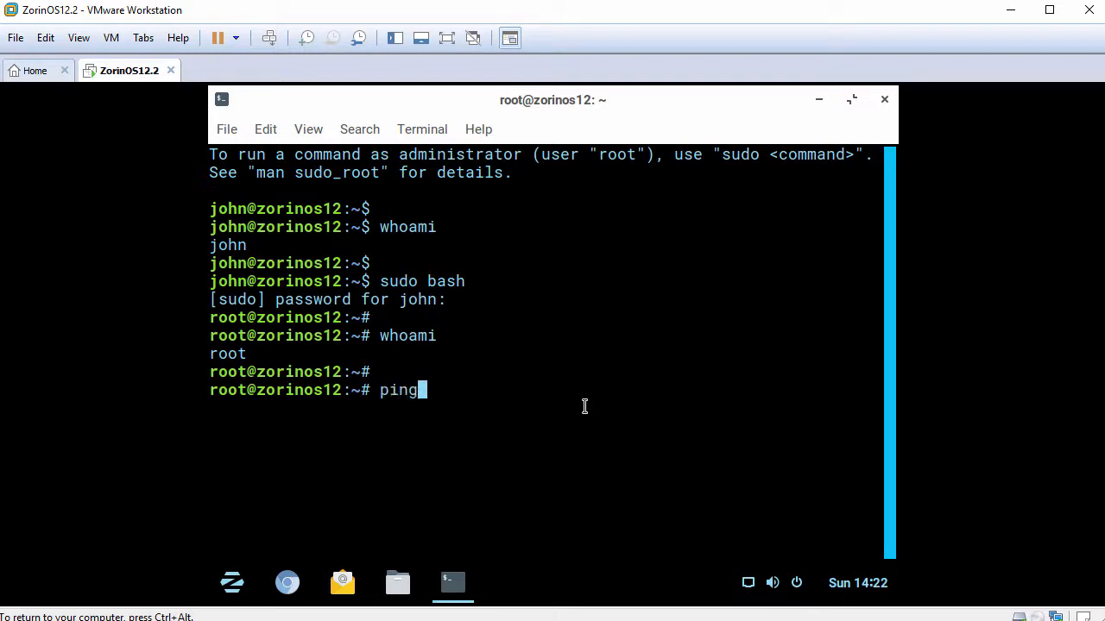
{"action": "type", "text": " -c 3 www"}
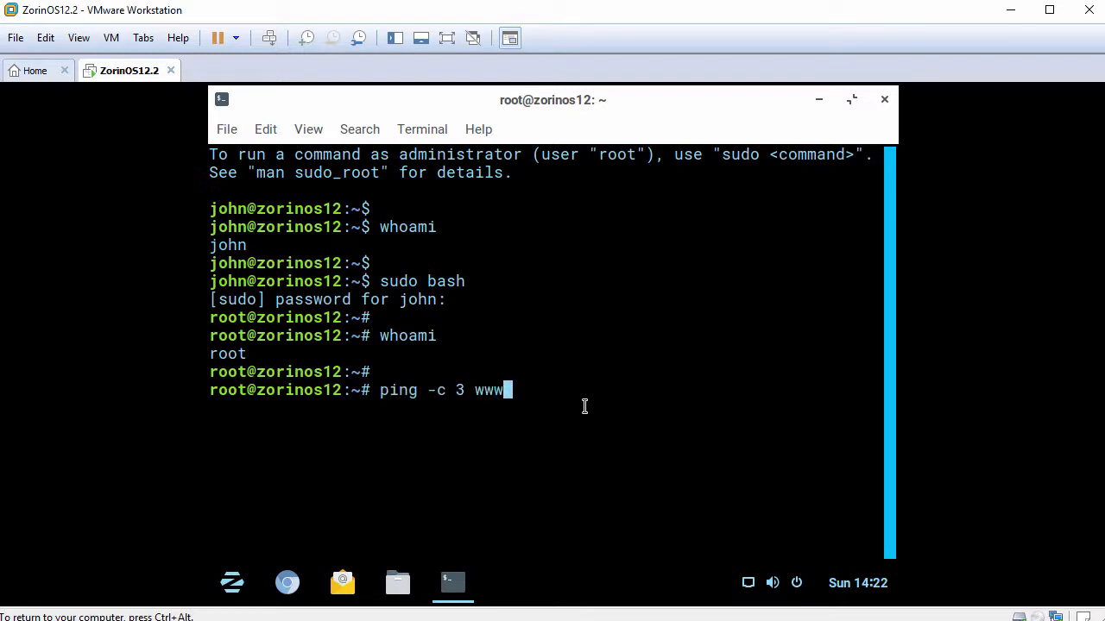
{"action": "type", "text": ".google.com"}
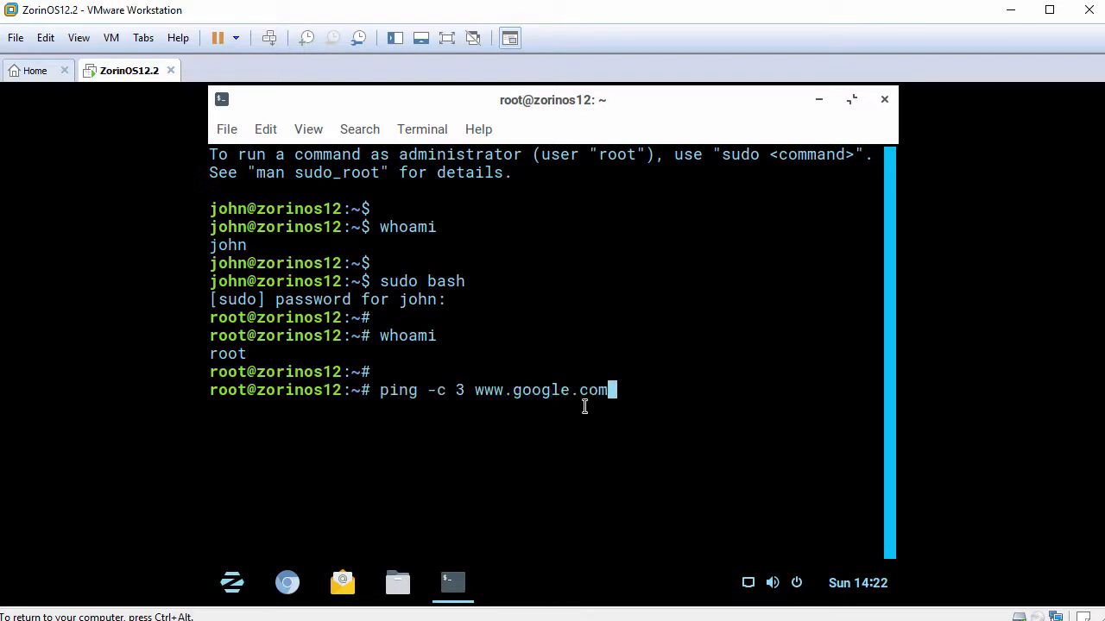
{"action": "key", "text": "Return"}
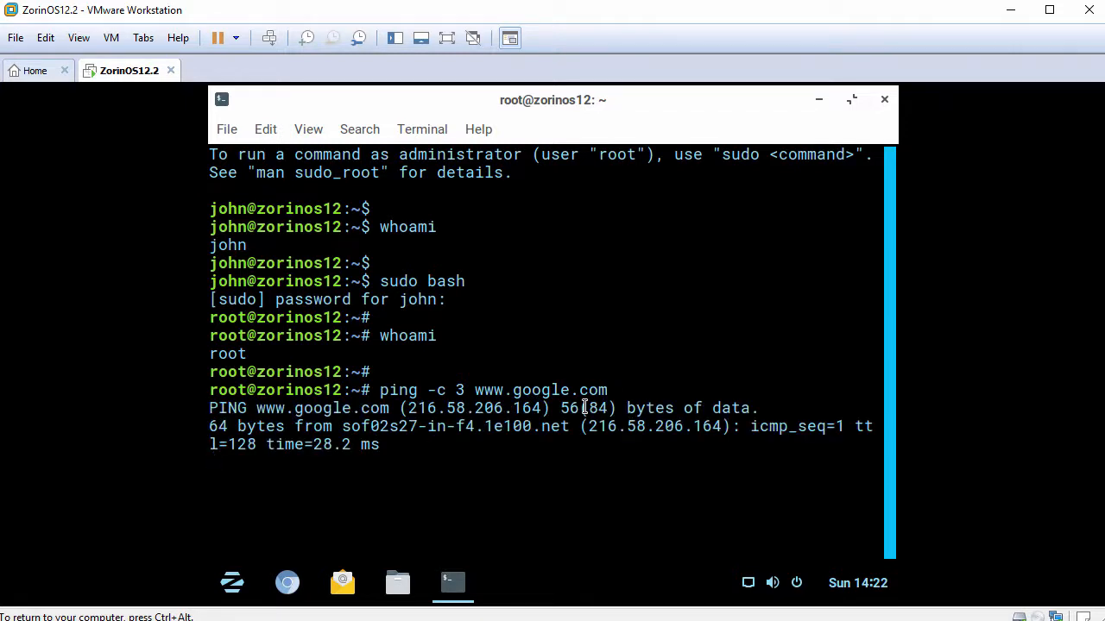
{"action": "key", "text": "Return"}
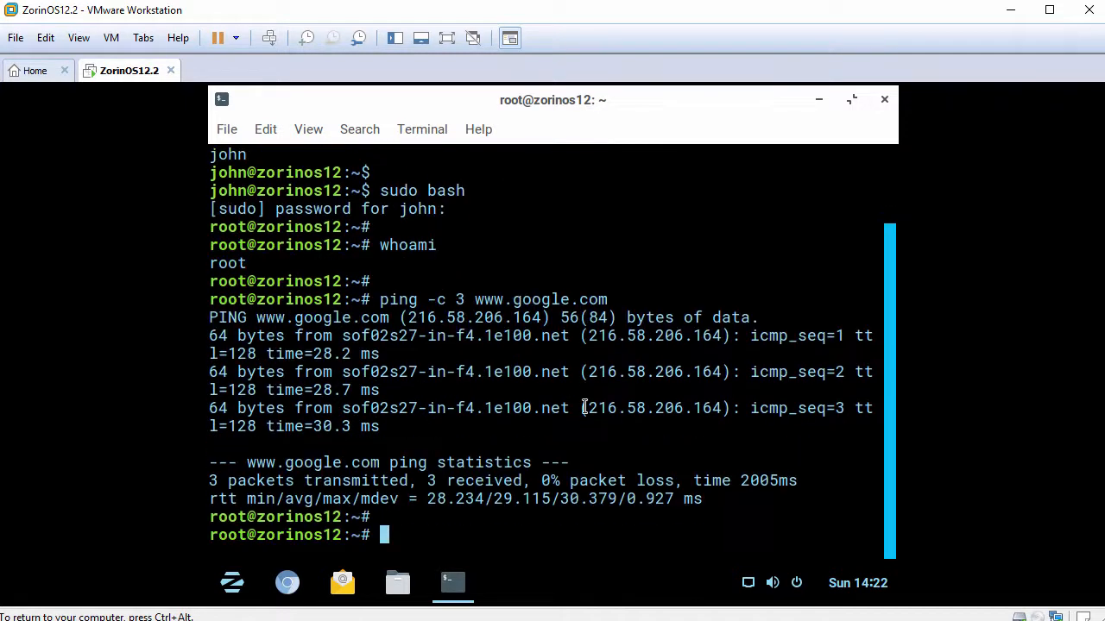
Refresh the package lists with apt update.
{"action": "type", "text": "apt update"}
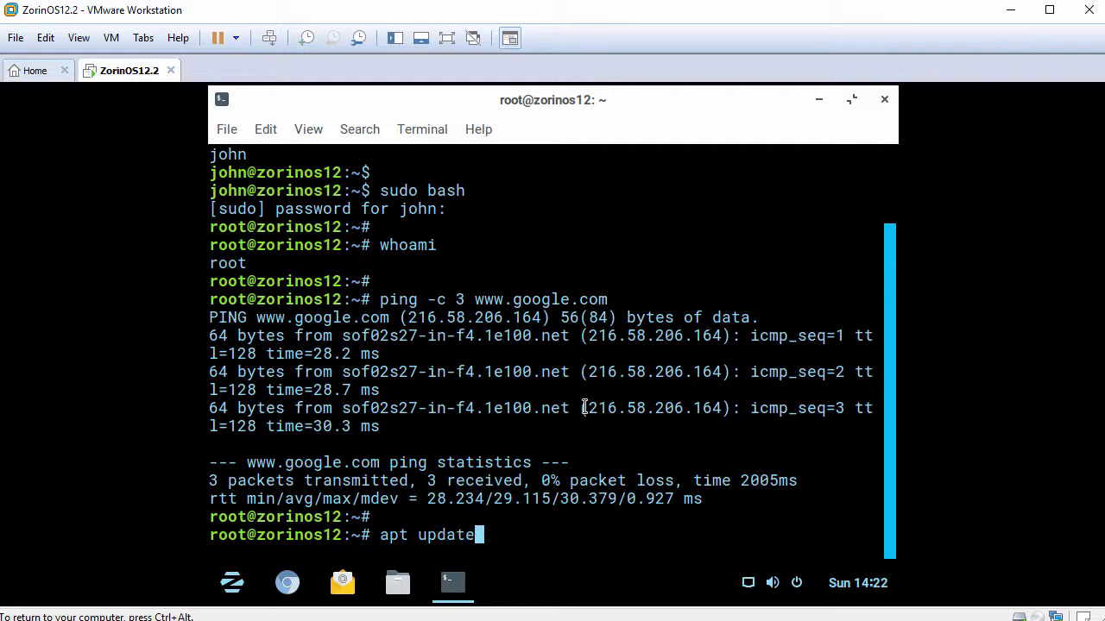
{"action": "key", "text": "Return"}
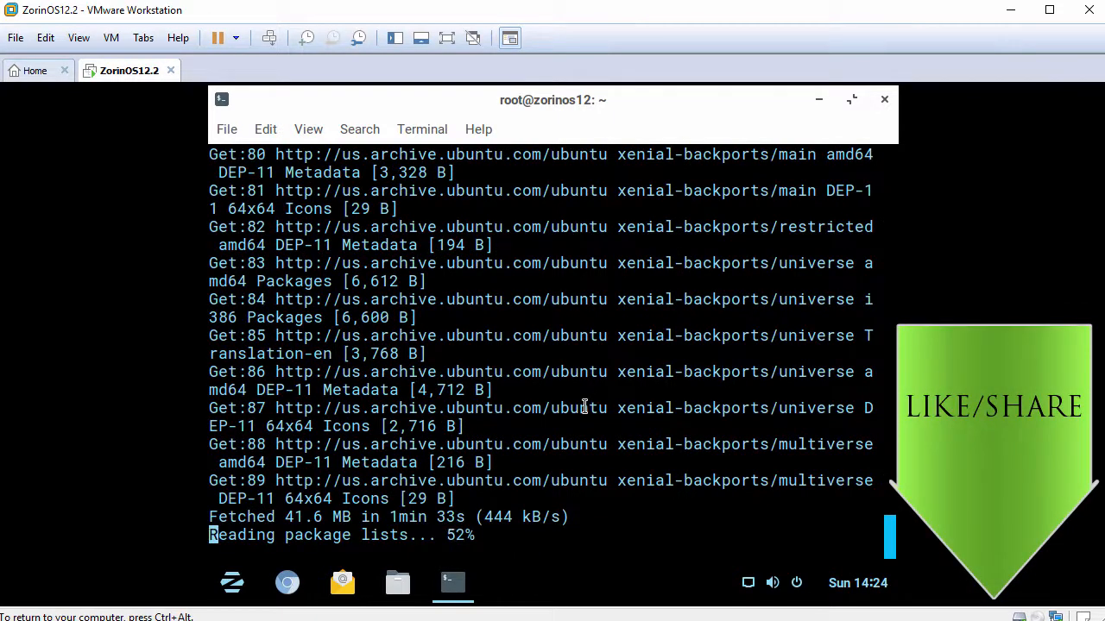
Search the package repositories for open-vm-tools with apt search open-vm-tools.
{"action": "key", "text": "Return"}
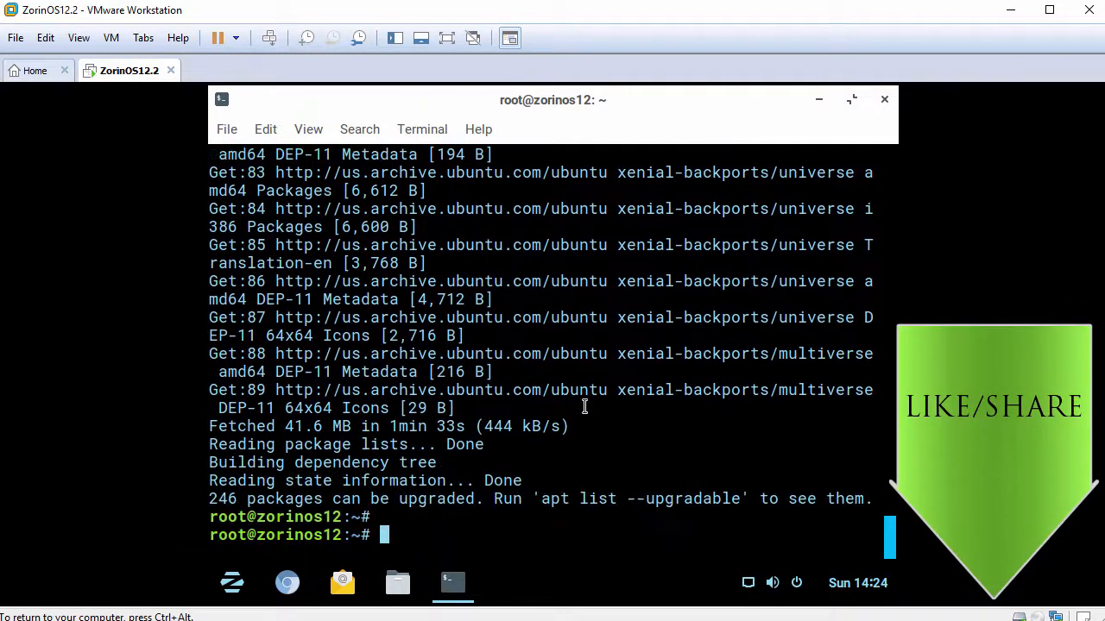
{"action": "type", "text": "apt search "}
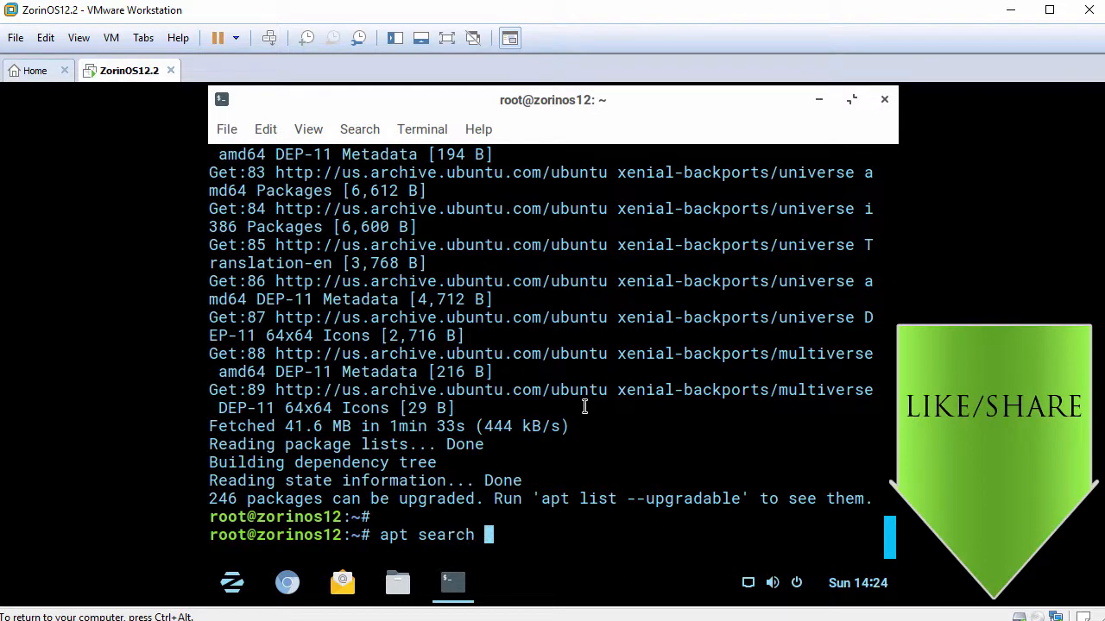
{"action": "type", "text": "open-vm-tools"}
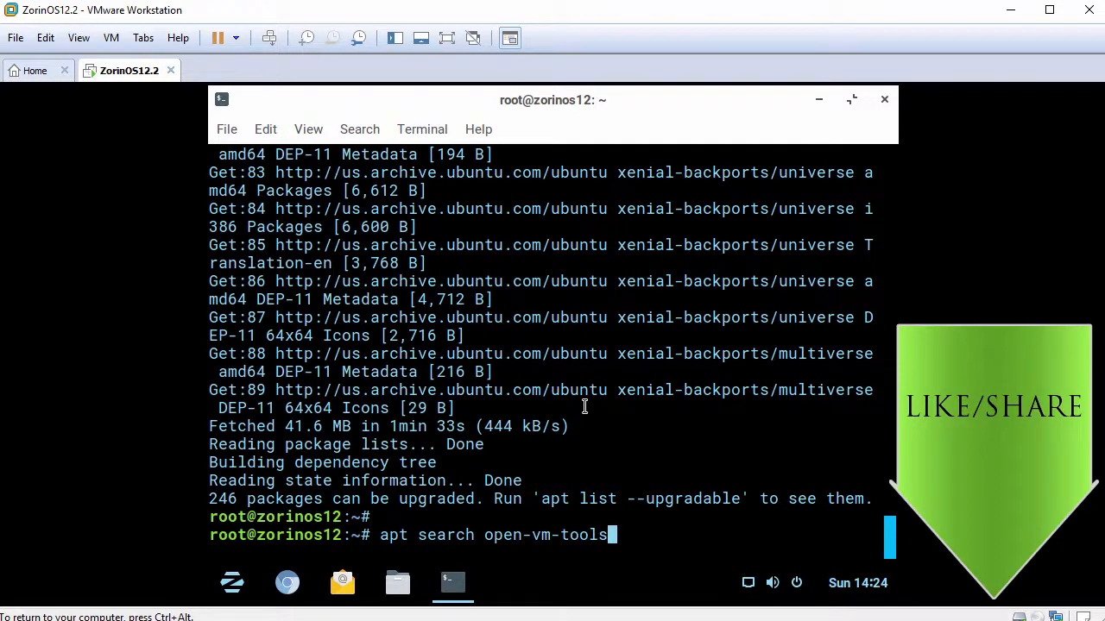
{"action": "key", "text": "Return"}
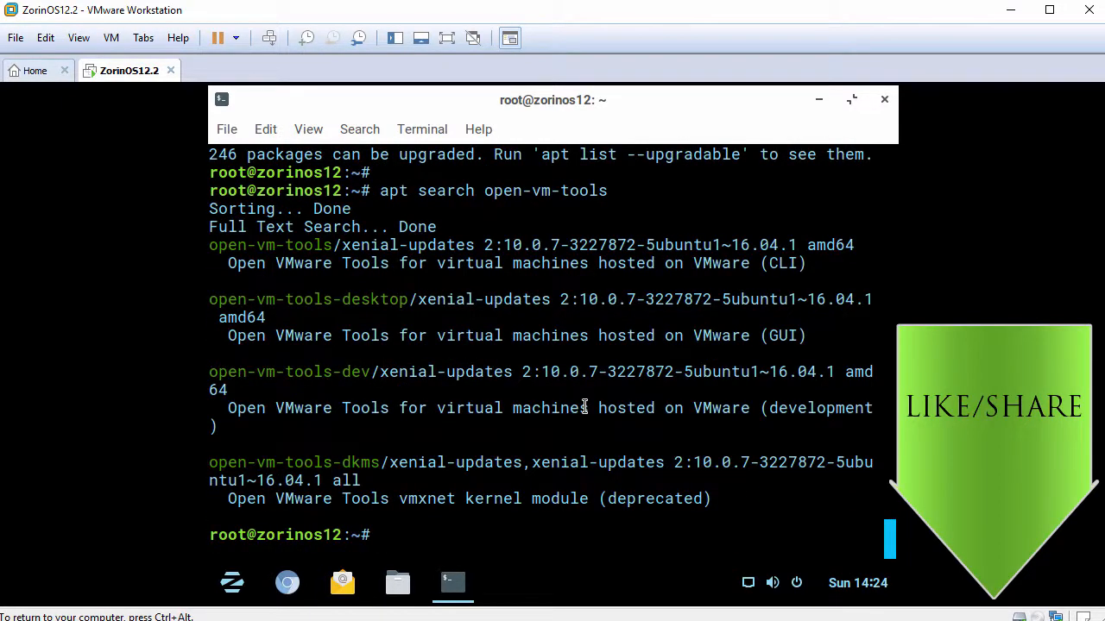
{"action": "key", "text": "Return"}
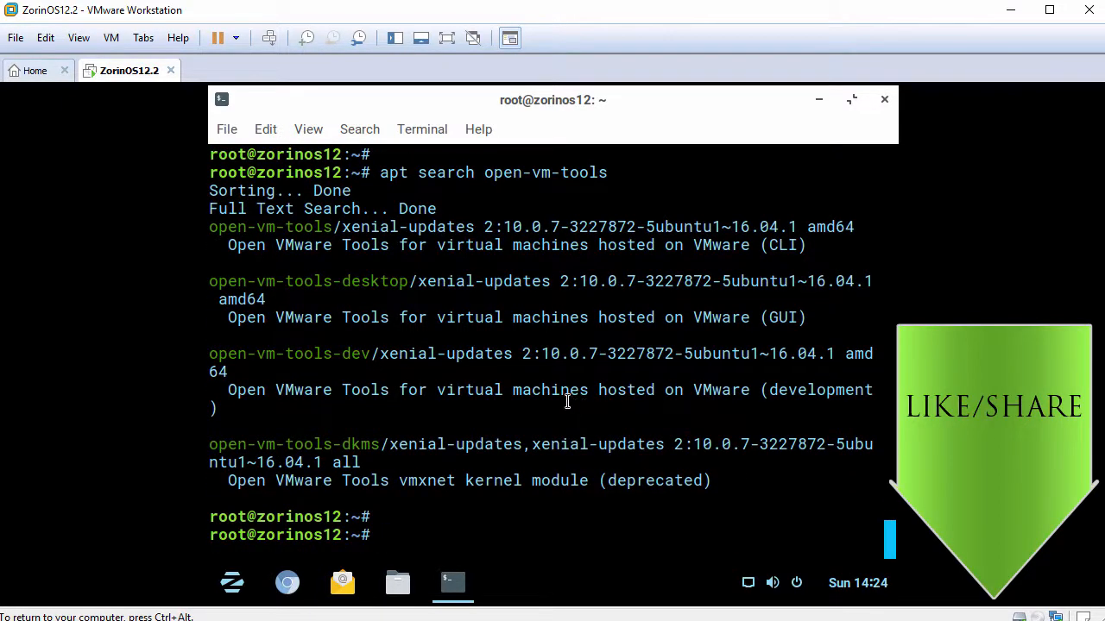
Install the open-vm-tools-desktop package with apt install, agreeing to continue with the listed packages.
{"action": "left_click_drag", "start_coordinate": [210, 281], "coordinate": [407, 281]}
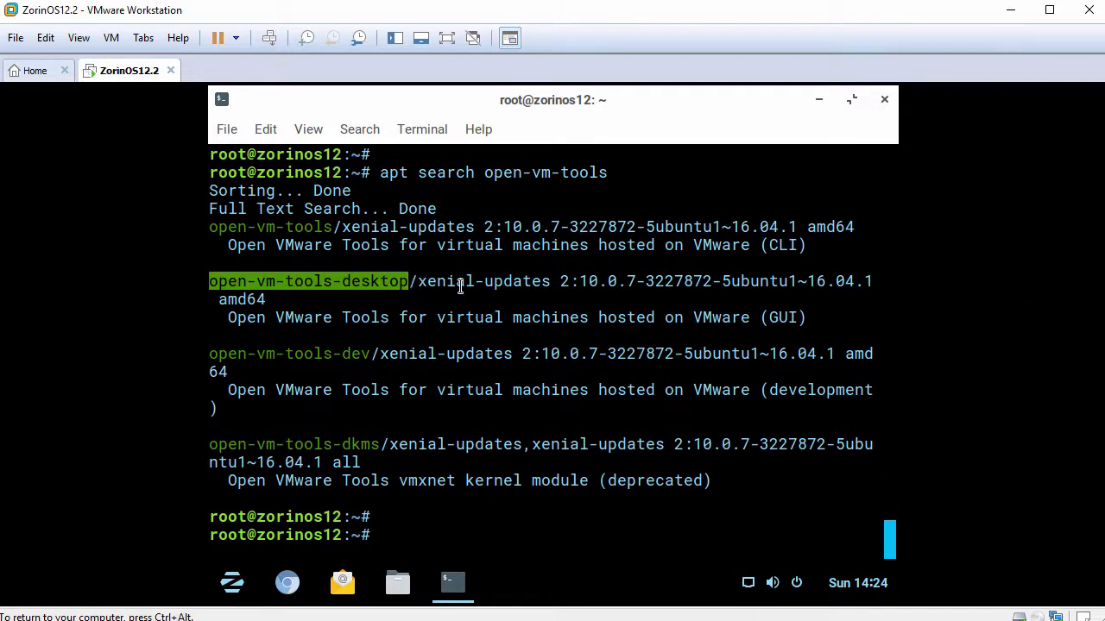
{"action": "type", "text": "apt install open-vm"}
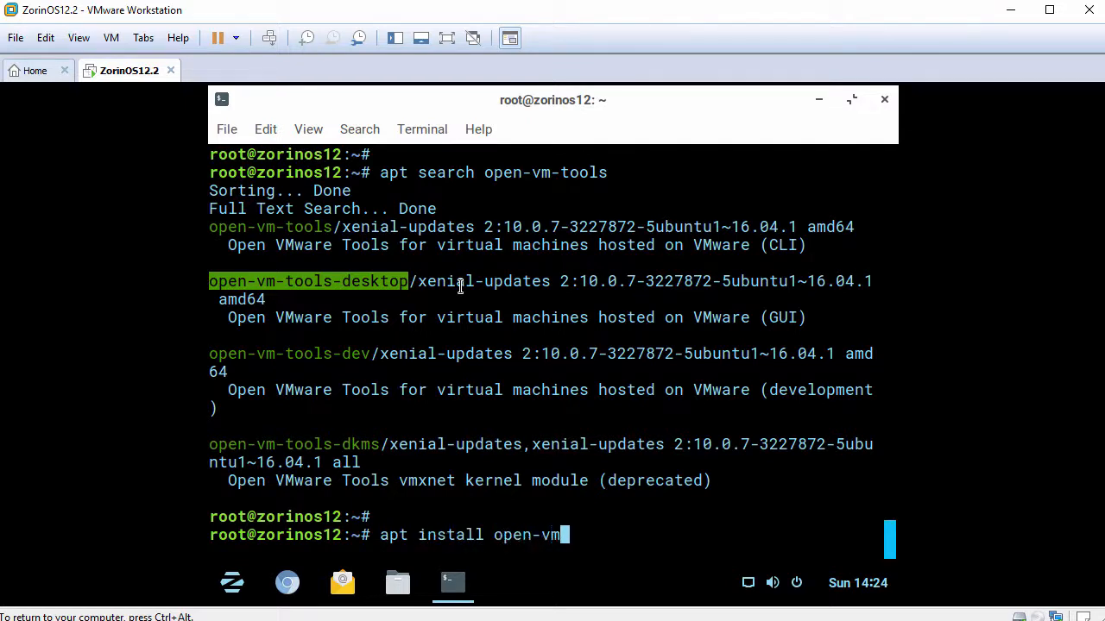
{"action": "type", "text": "-tools-des"}
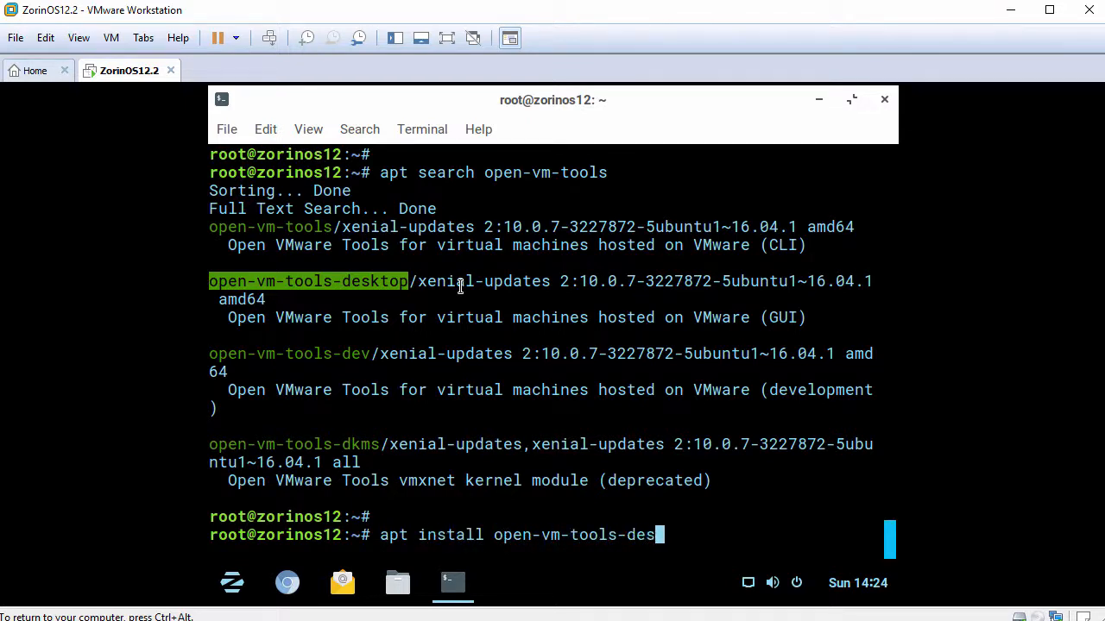
{"action": "key", "text": "Tab"}
{"action": "key", "text": "Return"}
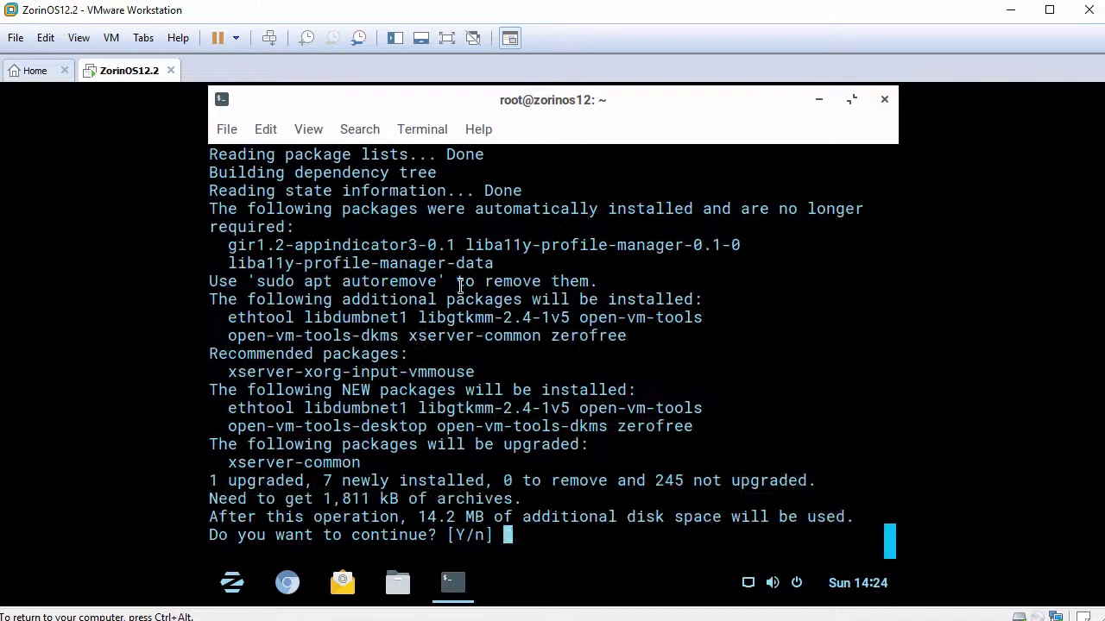
{"action": "type", "text": "y"}
{"action": "key", "text": "Return"}
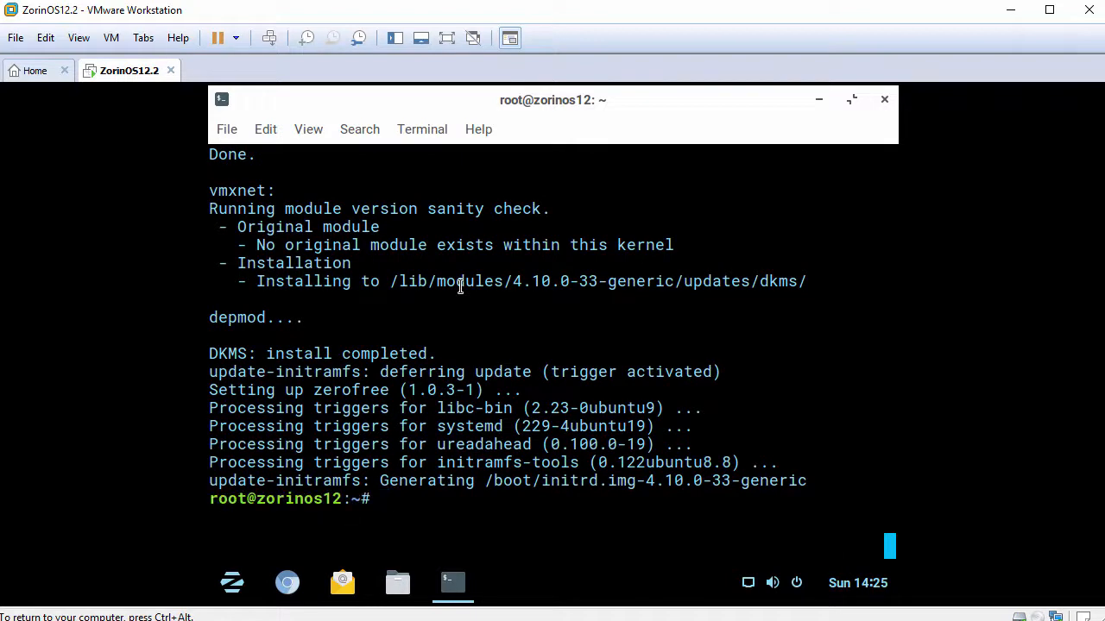
{"action": "key", "text": "Return"}
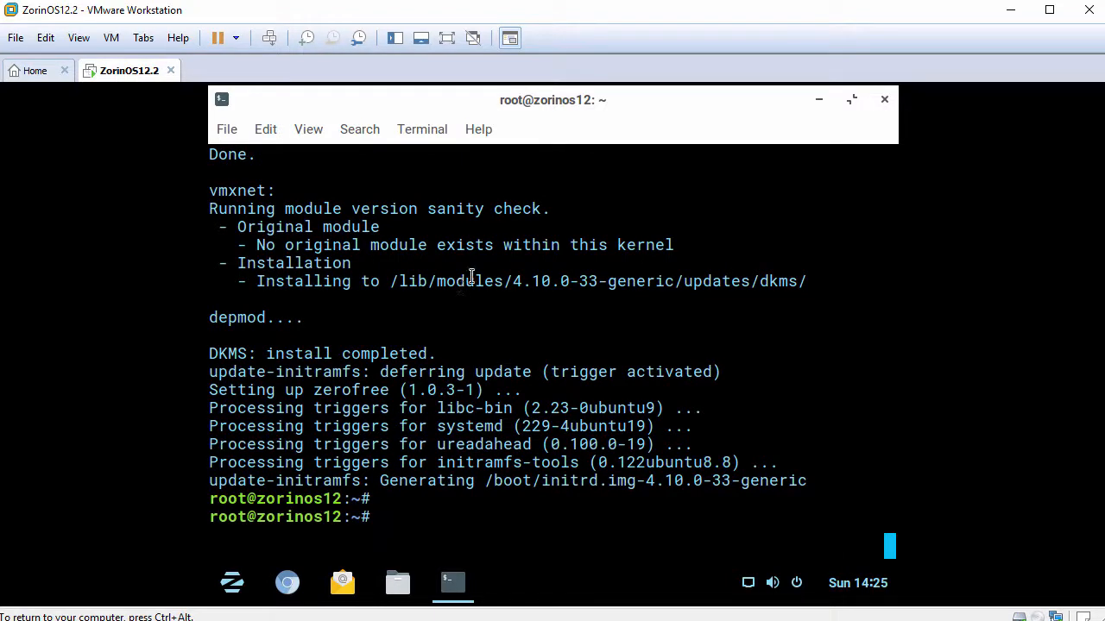
Close the terminal despite its running process and restart Zorin OS.
{"action": "left_click", "coordinate": [885, 101]}
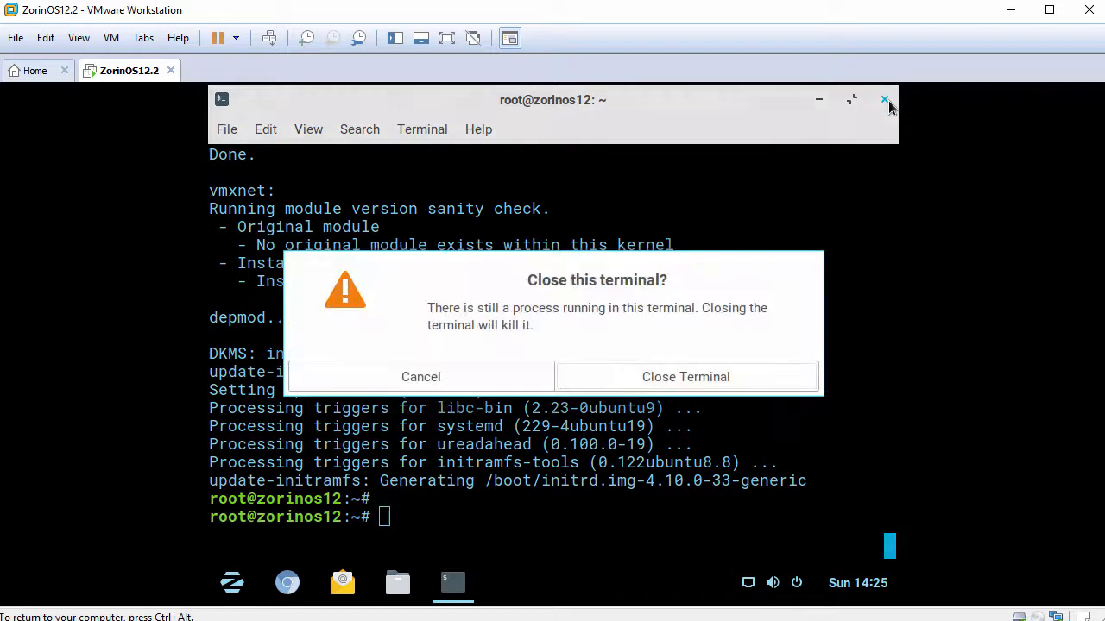
{"action": "left_click", "coordinate": [656, 381]}
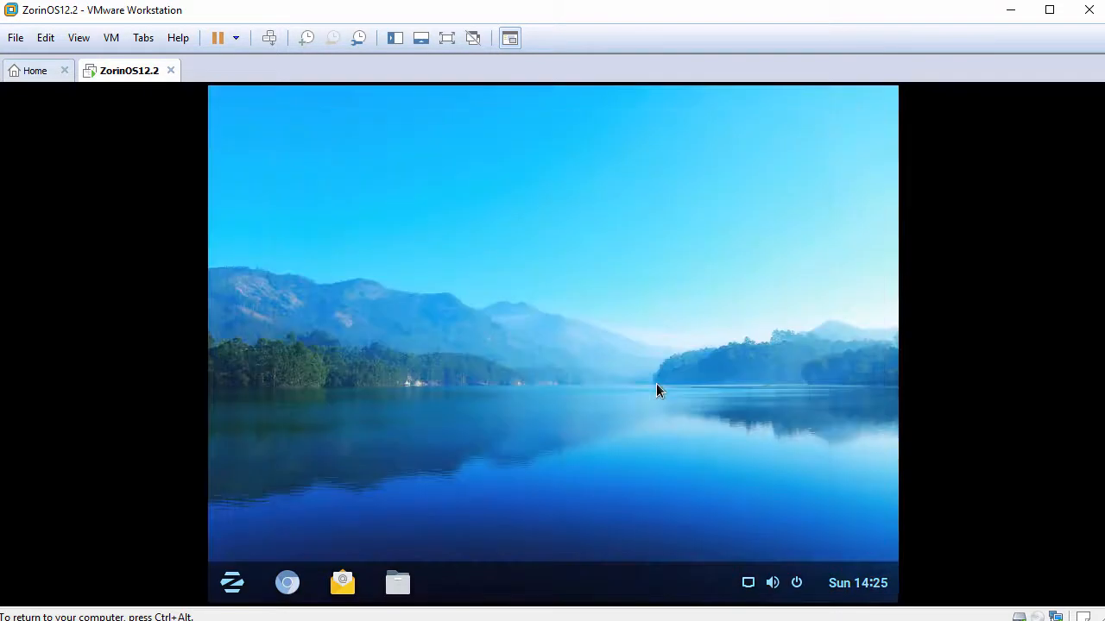
{"action": "left_click", "coordinate": [232, 584]}
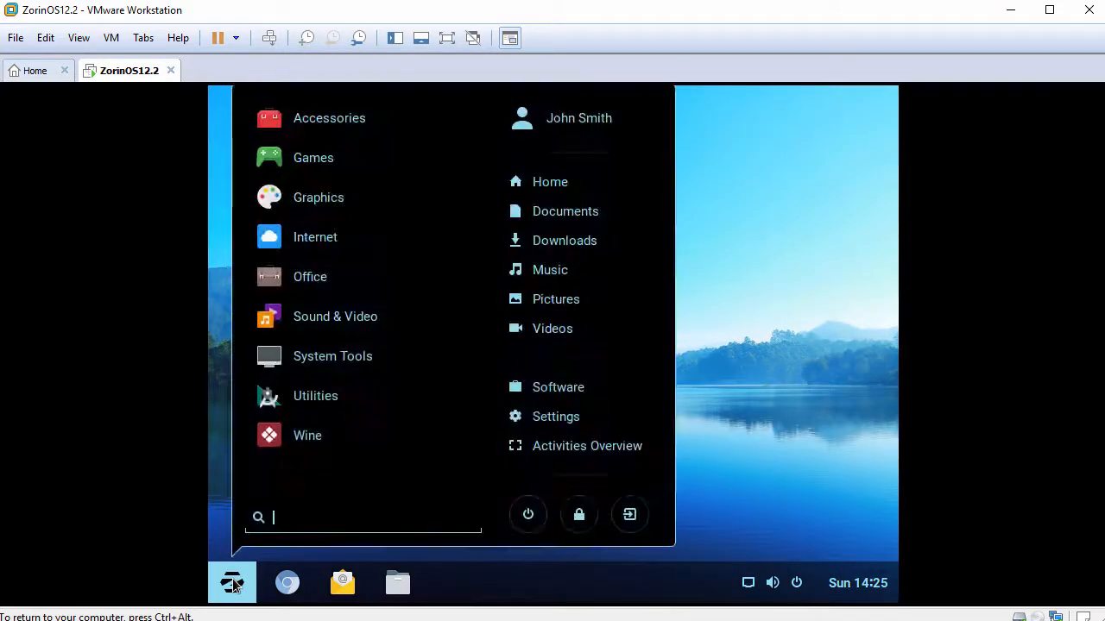
{"action": "left_click", "coordinate": [528, 517]}
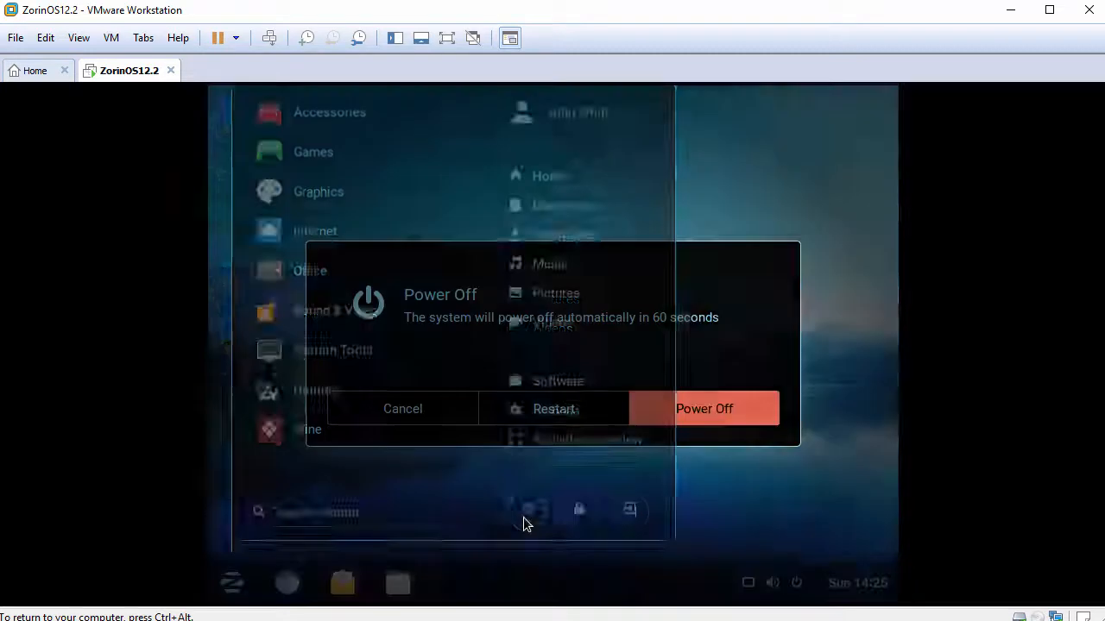
{"action": "left_click", "coordinate": [553, 410]}
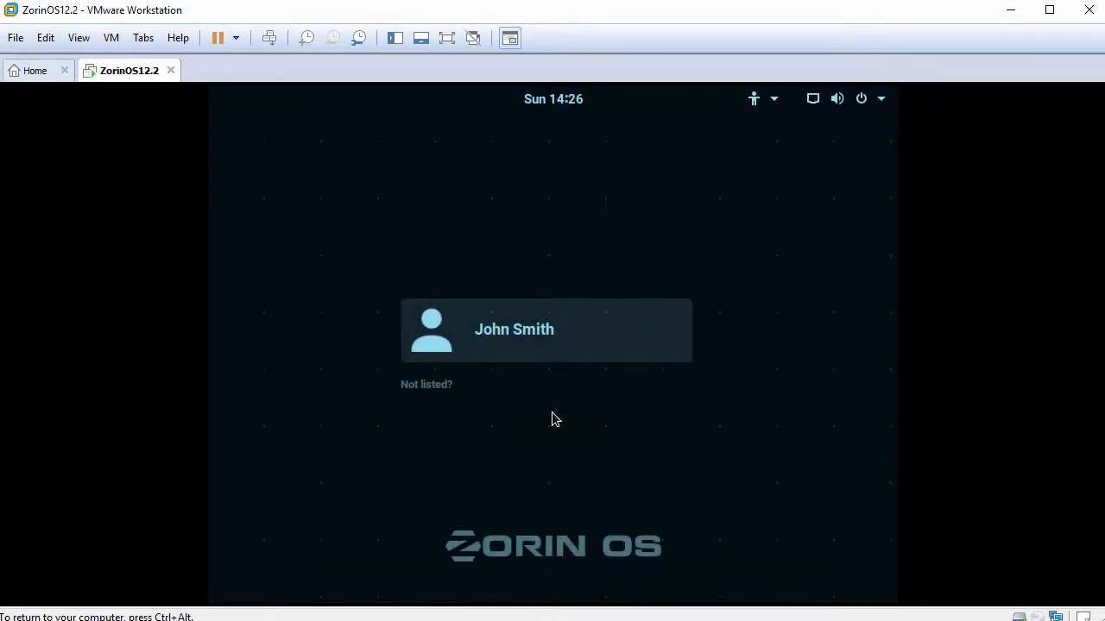
Sign in to Zorin OS with the account password and fit the guest display to the VMware window.
{"action": "key", "text": "Return"}
{"action": "type", "text": "******"}
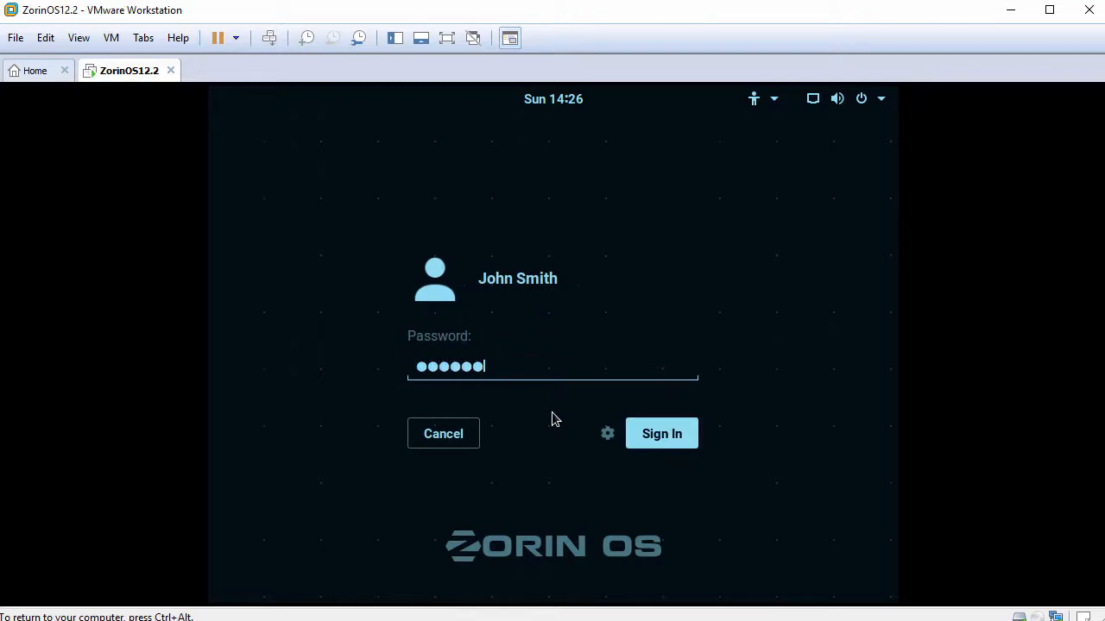
{"action": "type", "text": "*****"}
{"action": "key", "text": "Return"}
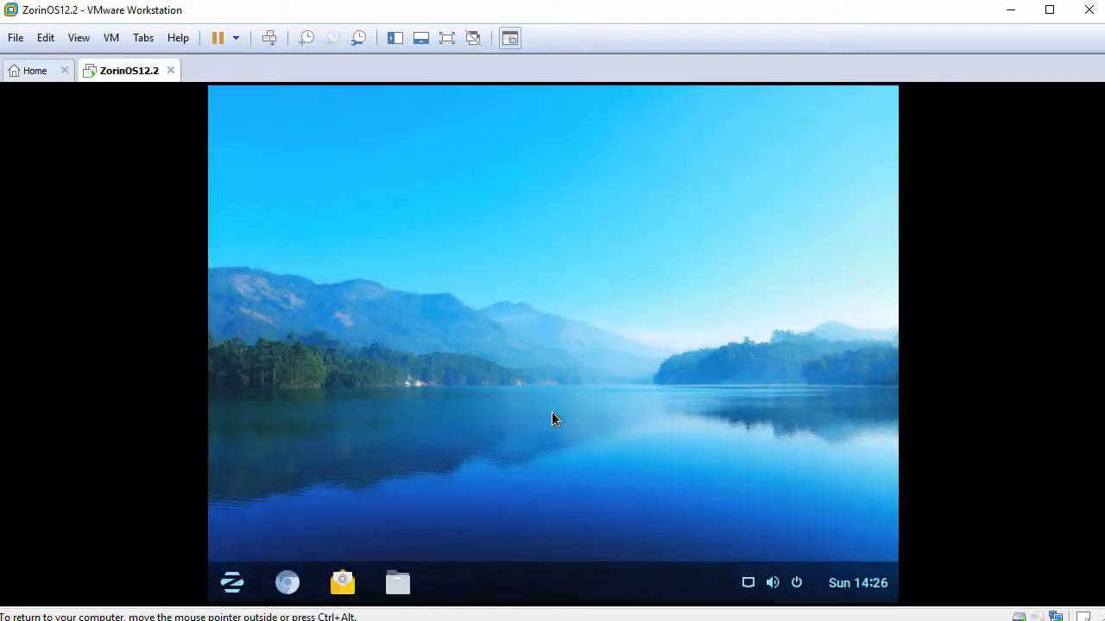
{"action": "left_click", "coordinate": [77, 39]}
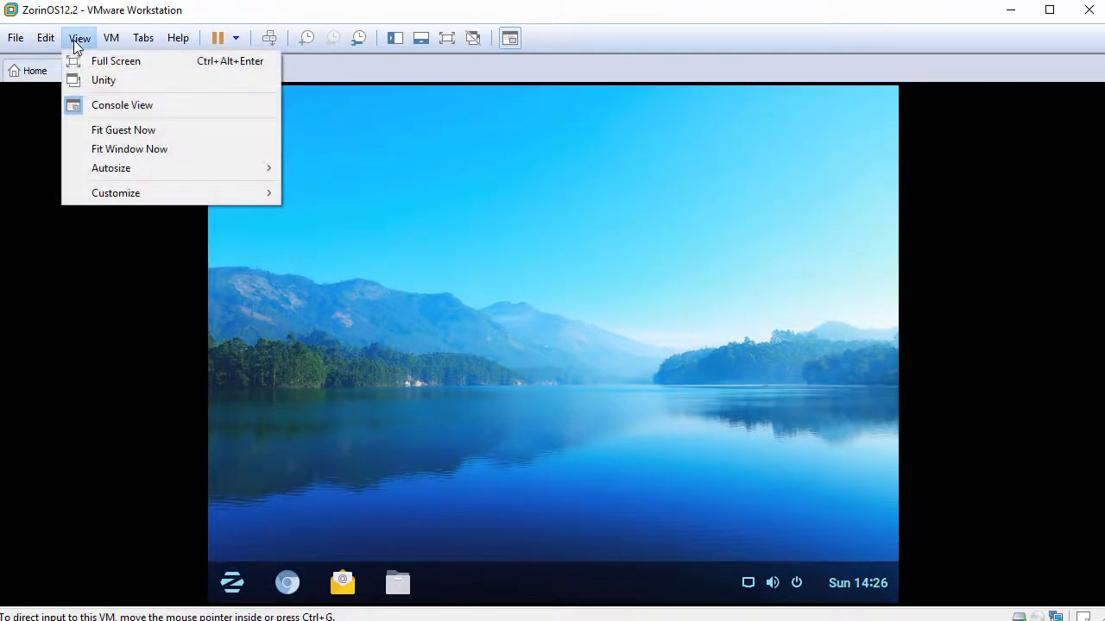
{"action": "left_click", "coordinate": [151, 136]}
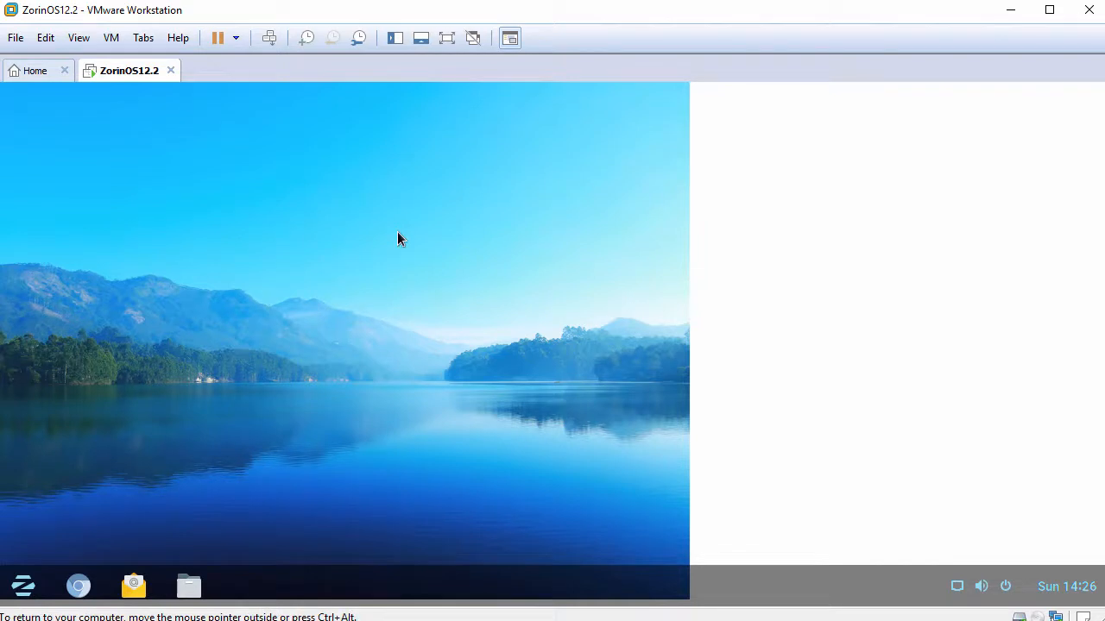
Open the Home folder in the file manager and paste FileFromHost.txt copied from the host into it.
{"action": "left_click", "coordinate": [189, 586]}
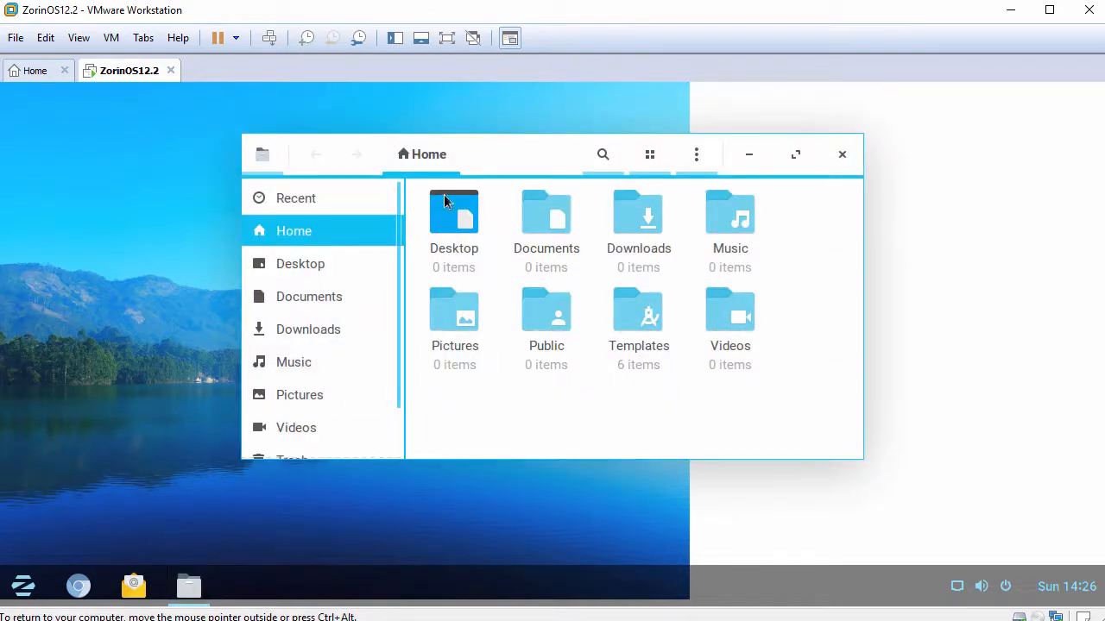
{"action": "left_click_drag", "start_coordinate": [484, 163], "coordinate": [353, 142]}
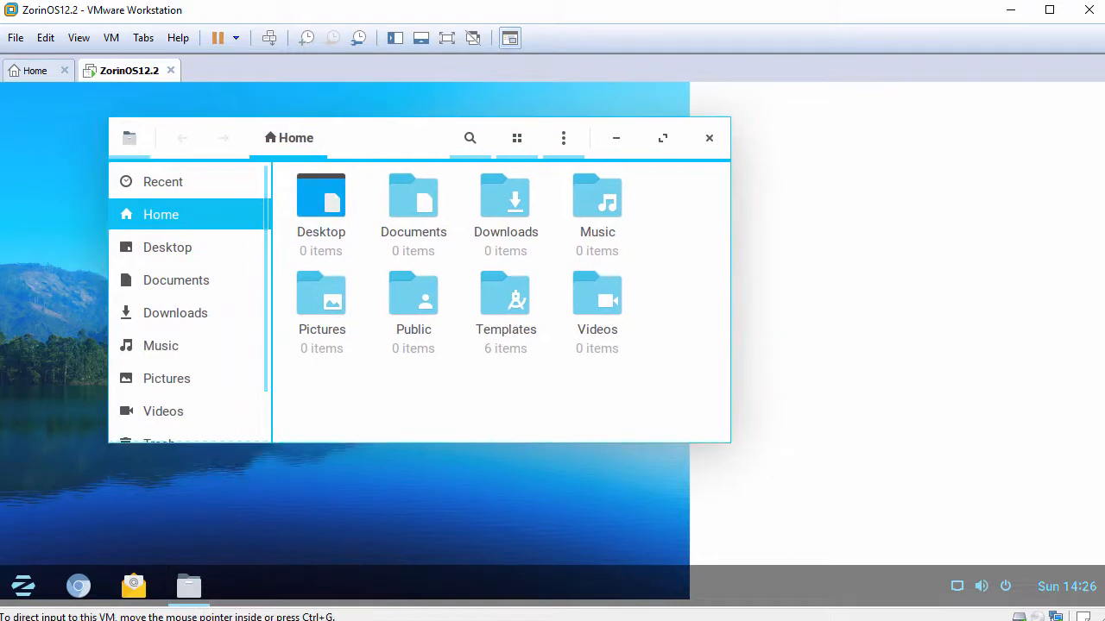
{"action": "right_click", "coordinate": [419, 392]}
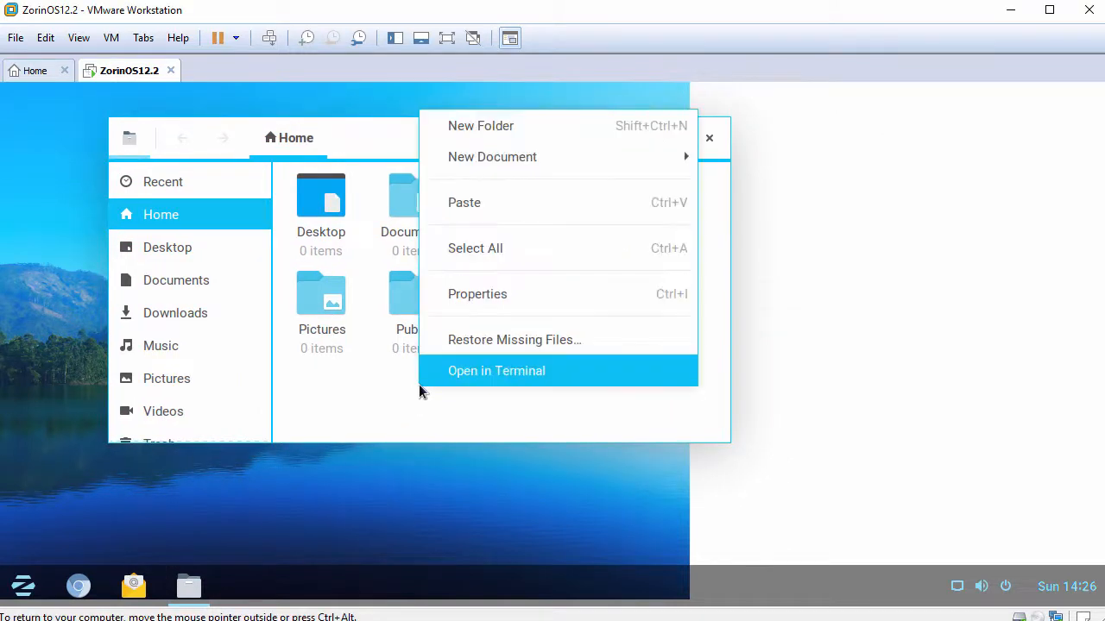
{"action": "left_click", "coordinate": [486, 207]}
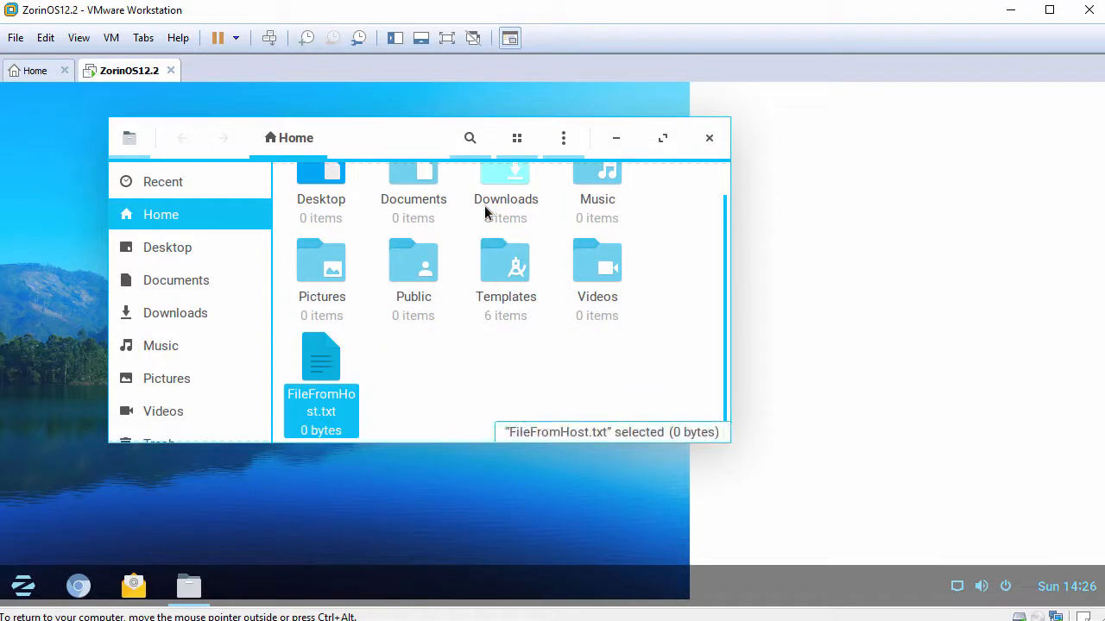
Open FileFromHost.txt in the text editor and paste the host clipboard text into it.
{"action": "double_click", "coordinate": [331, 373]}
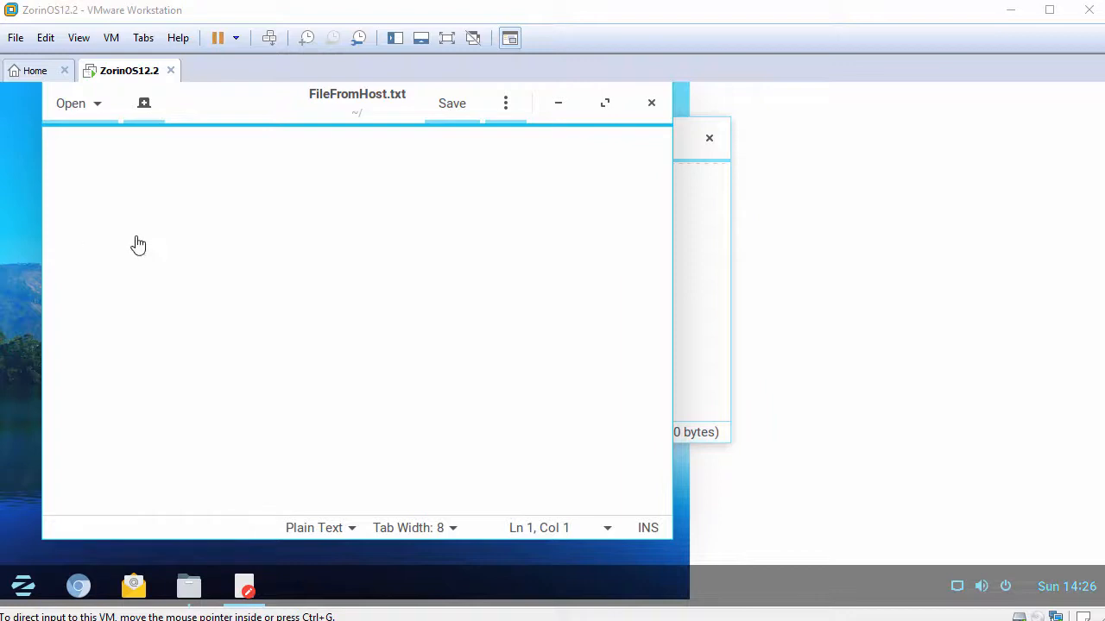
{"action": "right_click", "coordinate": [269, 182]}
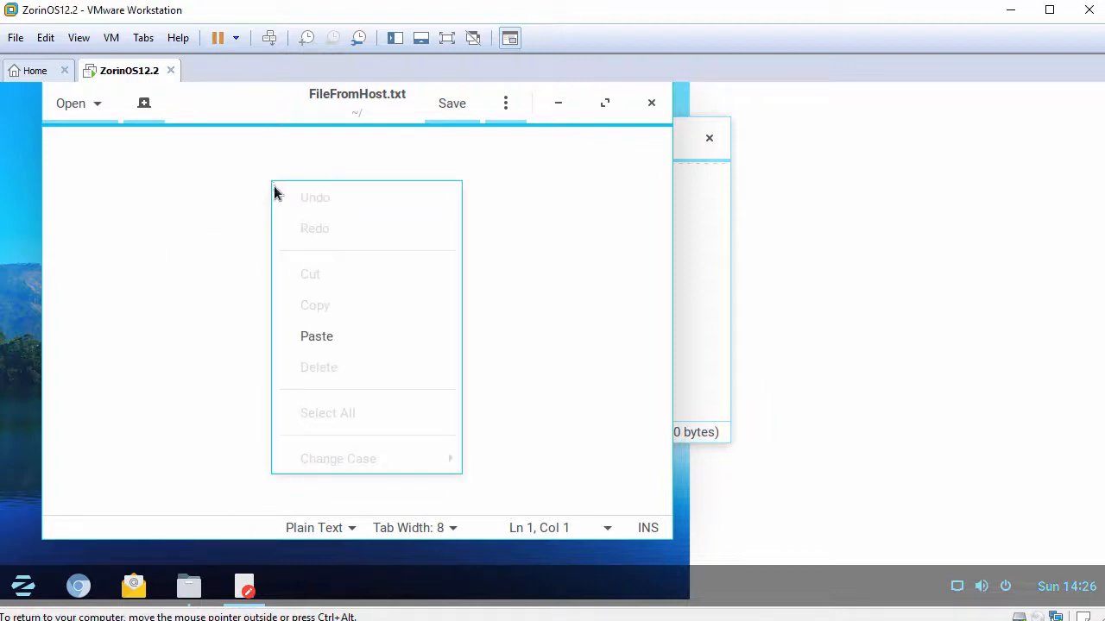
{"action": "left_click", "coordinate": [327, 344]}
{"action": "left_click_drag", "start_coordinate": [44, 134], "coordinate": [447, 140]}
{"action": "left_click", "coordinate": [490, 147]}
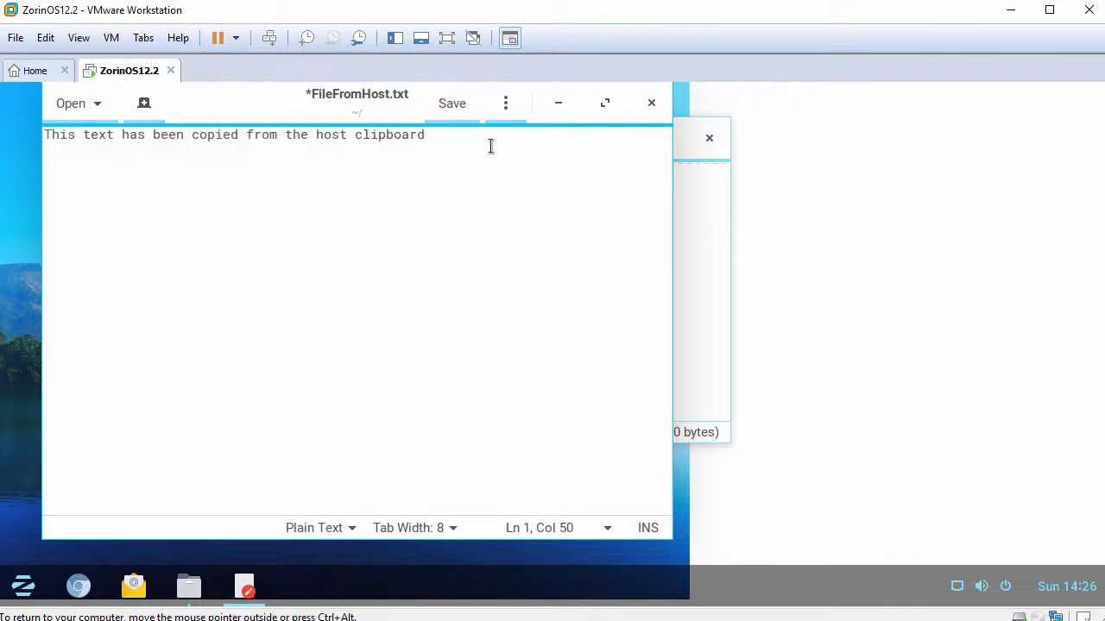
Close FileFromHost.txt without saving and close the Home folder window.
{"action": "left_click", "coordinate": [651, 105]}
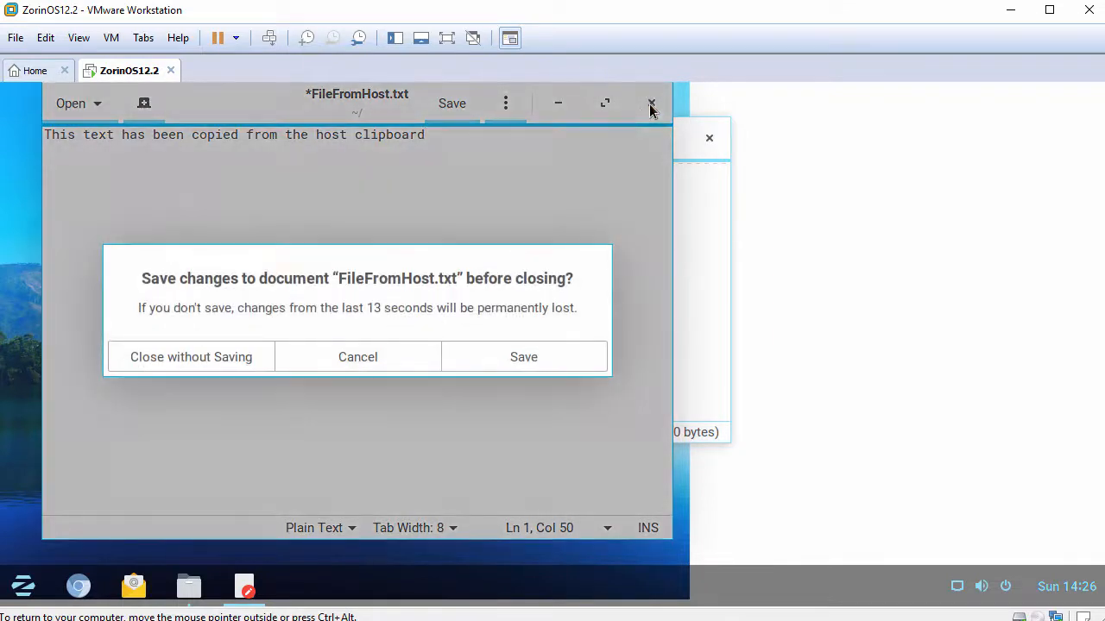
{"action": "left_click", "coordinate": [218, 357]}
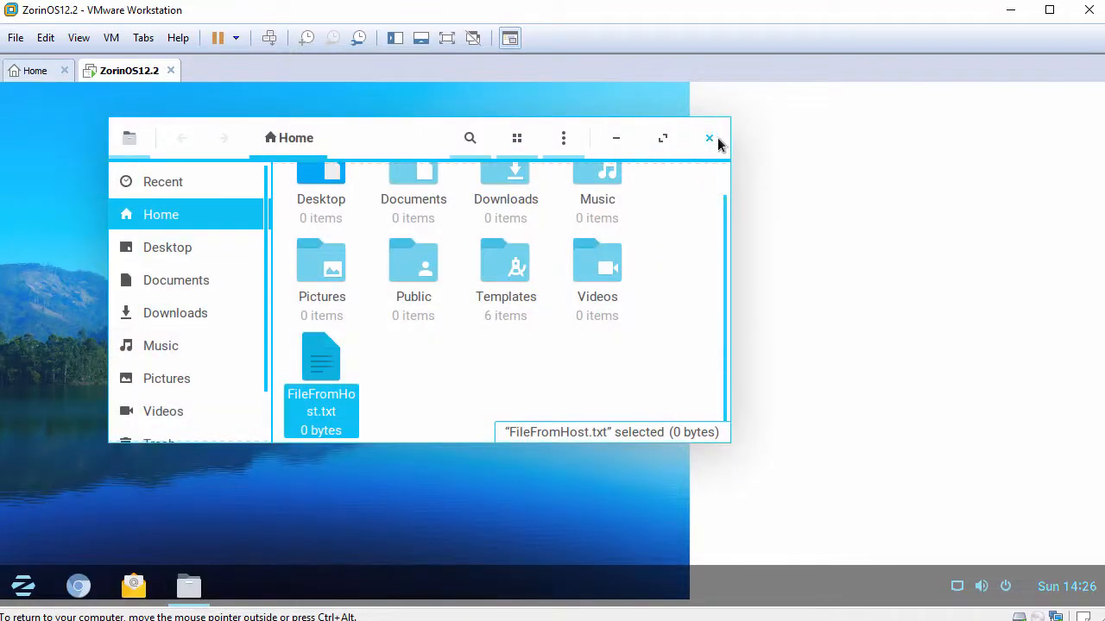
{"action": "left_click", "coordinate": [710, 140]}
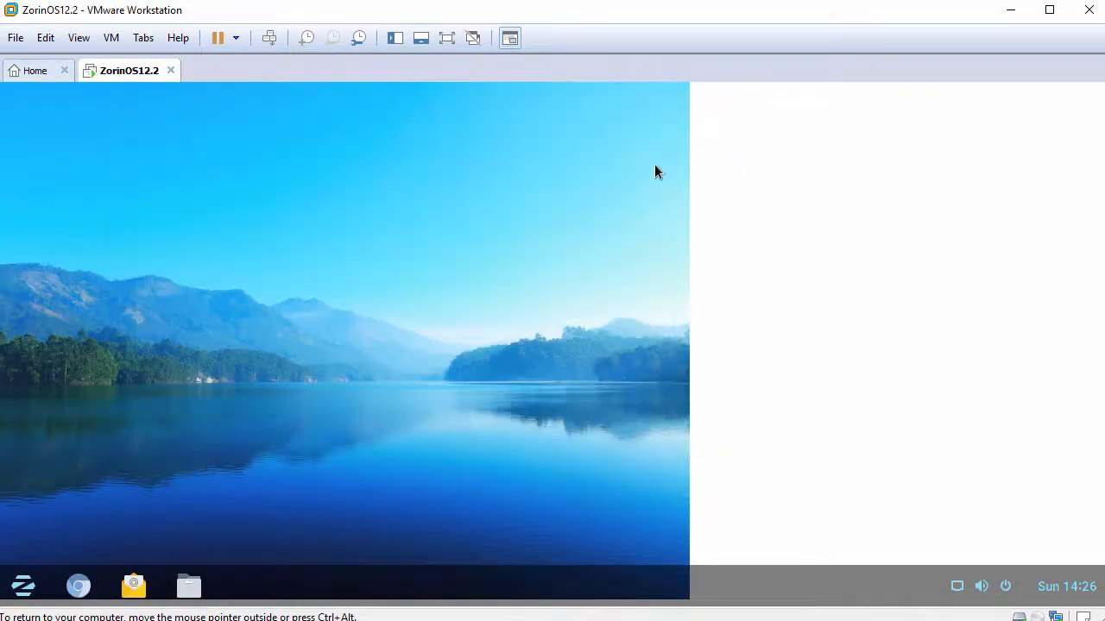
Set the desktop background to the wallpaper of snowy mountains under a dark blue sky and close the background settings.
{"action": "right_click", "coordinate": [320, 151]}
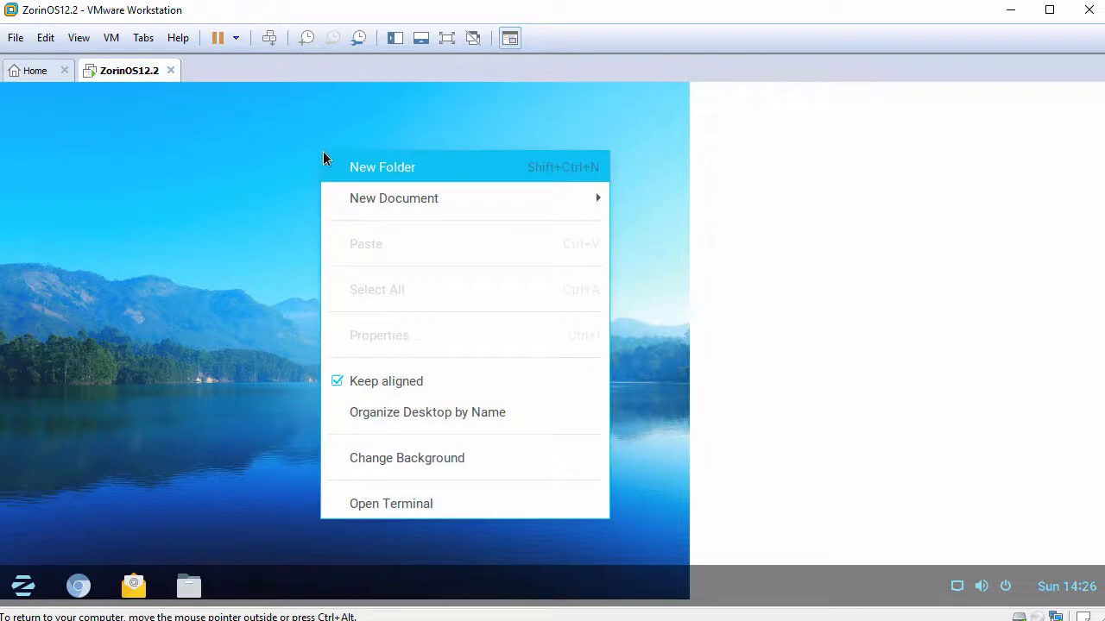
{"action": "left_click", "coordinate": [401, 458]}
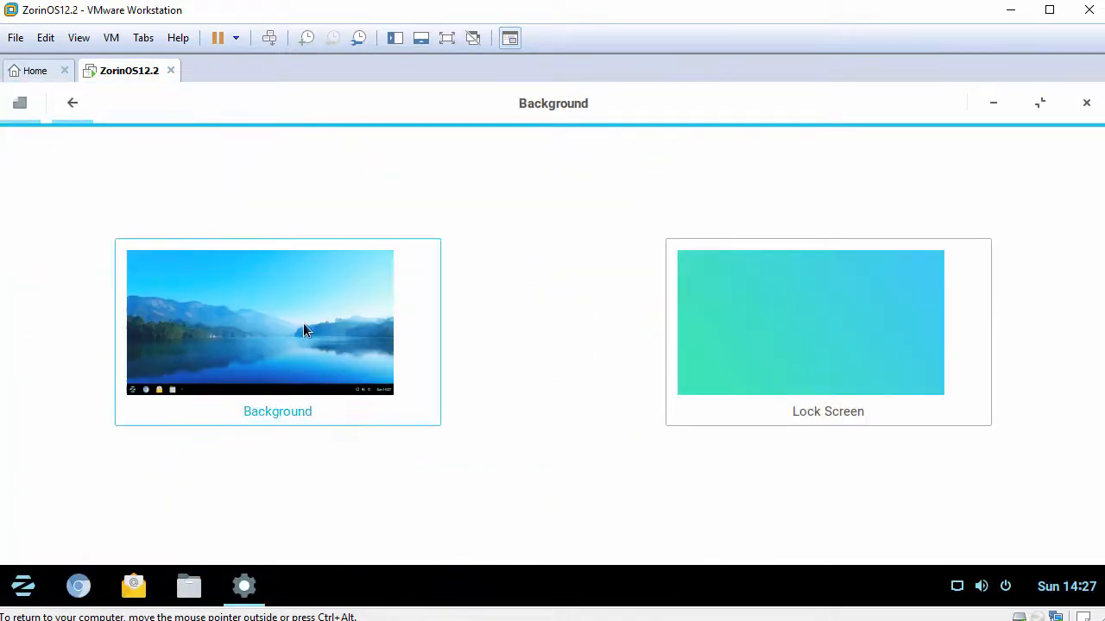
{"action": "left_click", "coordinate": [303, 325]}
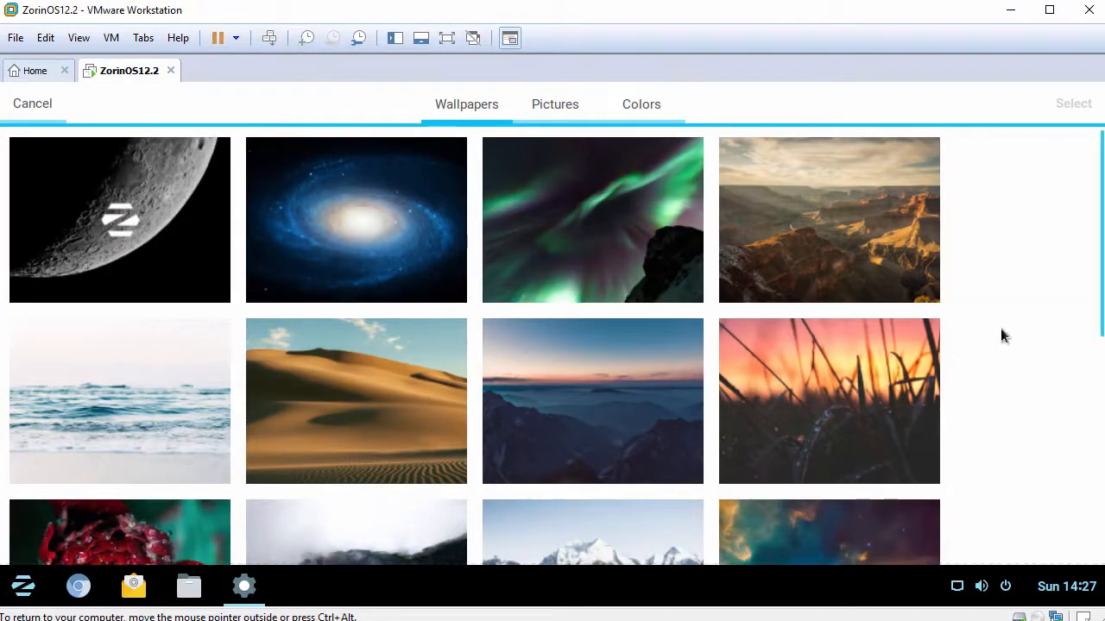
{"action": "left_click_drag", "start_coordinate": [1100, 272], "coordinate": [1069, 503]}
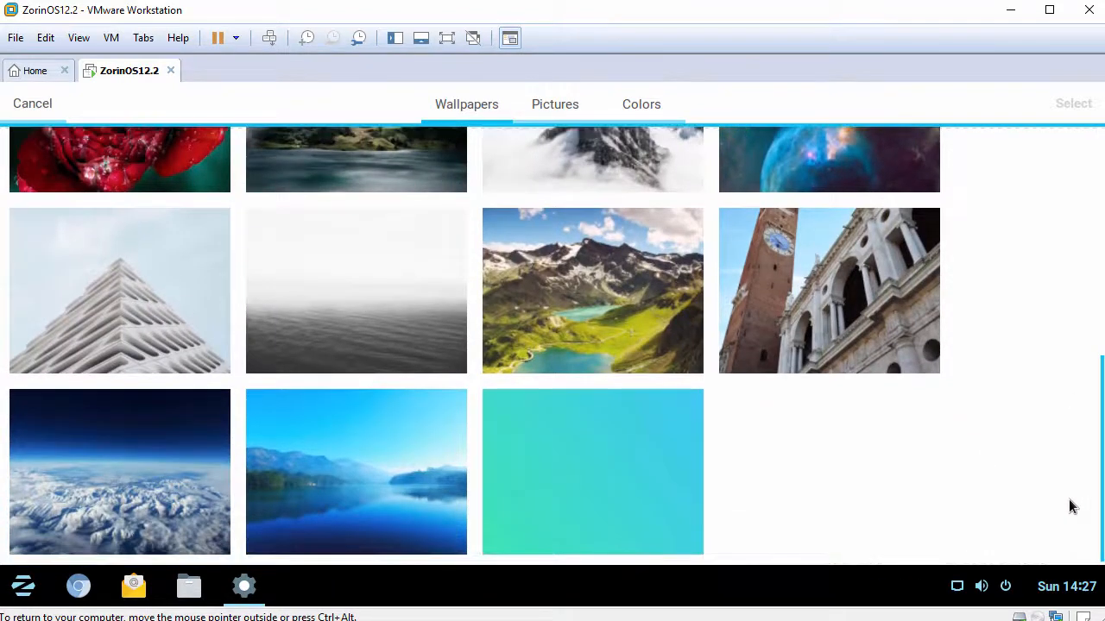
{"action": "left_click", "coordinate": [162, 449]}
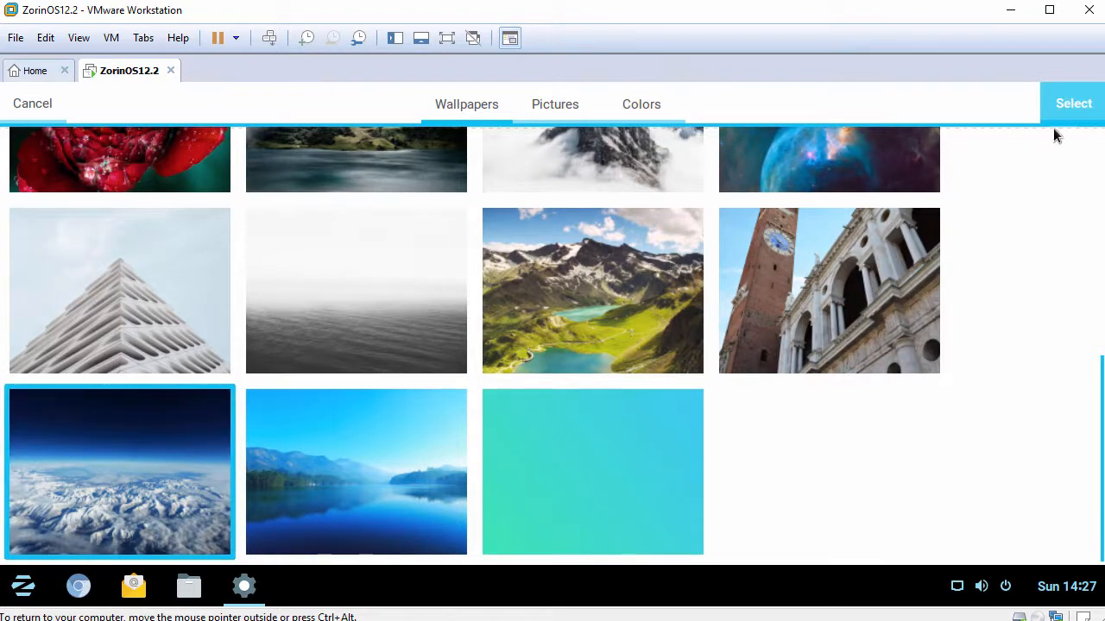
{"action": "left_click", "coordinate": [1070, 111]}
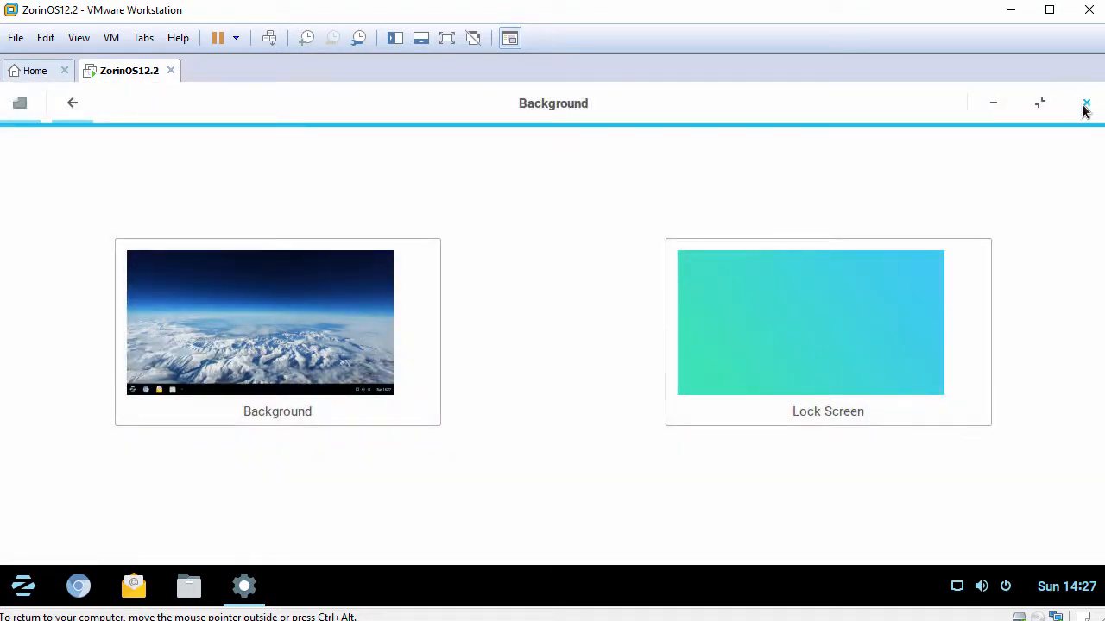
{"action": "left_click", "coordinate": [1084, 104]}
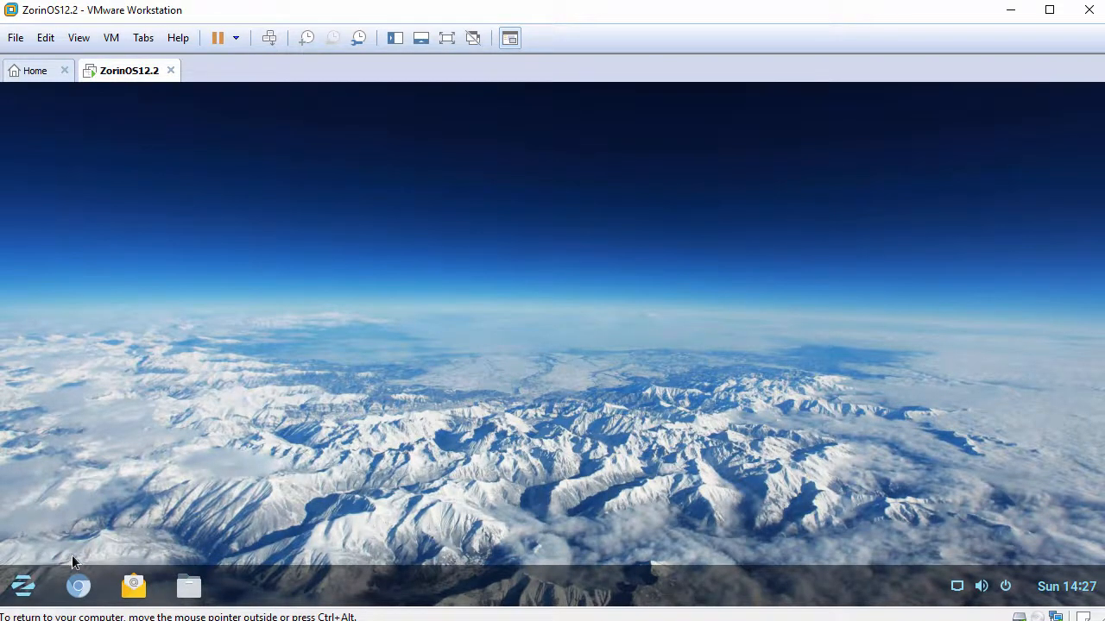
Open a Terminal window from the Utilities applications, enlarge its text, and move and widen the window.
{"action": "left_click", "coordinate": [24, 585]}
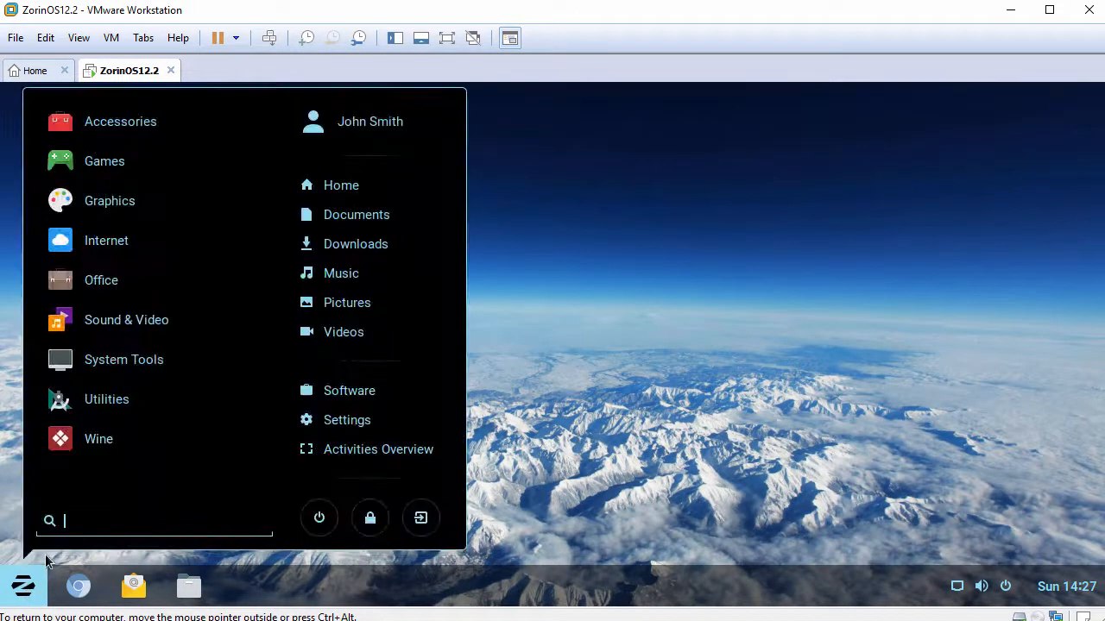
{"action": "left_click", "coordinate": [123, 402]}
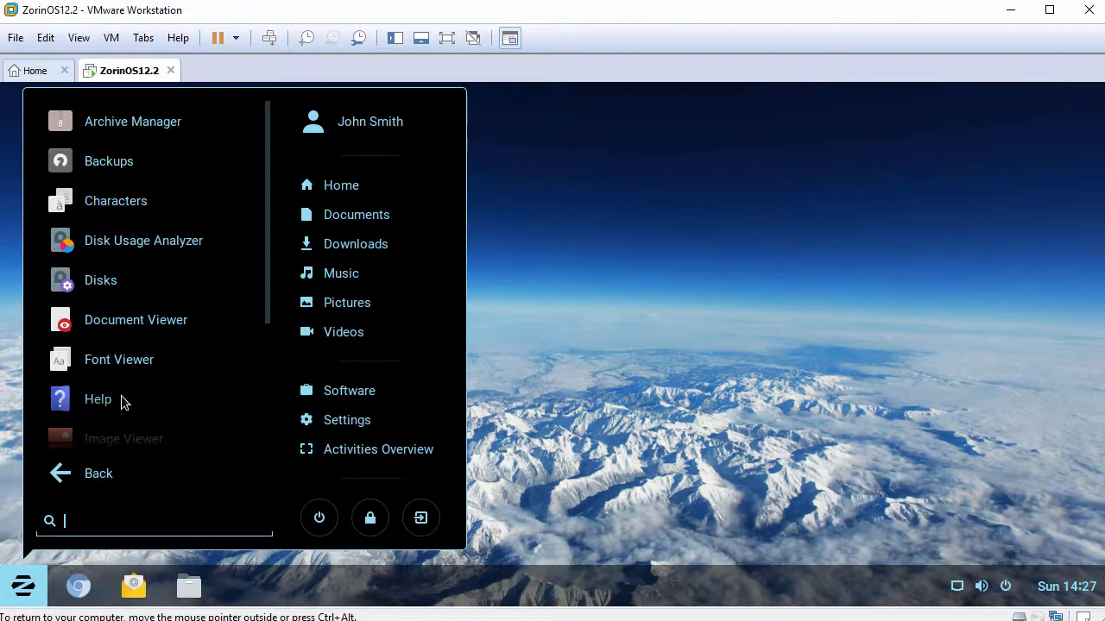
{"action": "left_click_drag", "start_coordinate": [265, 250], "coordinate": [266, 390]}
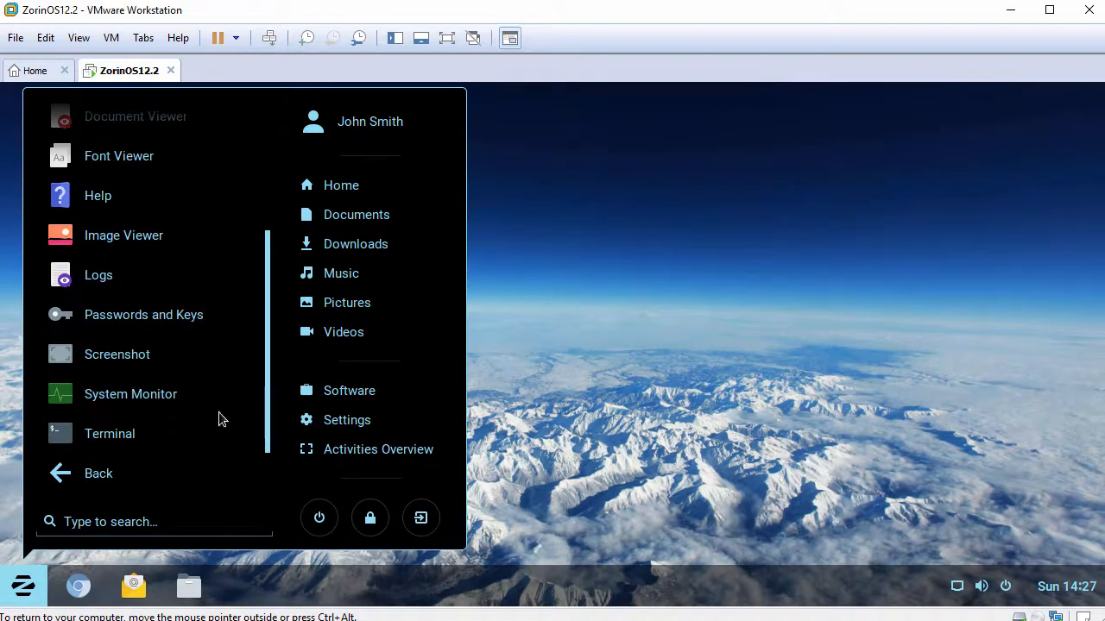
{"action": "left_click", "coordinate": [111, 434]}
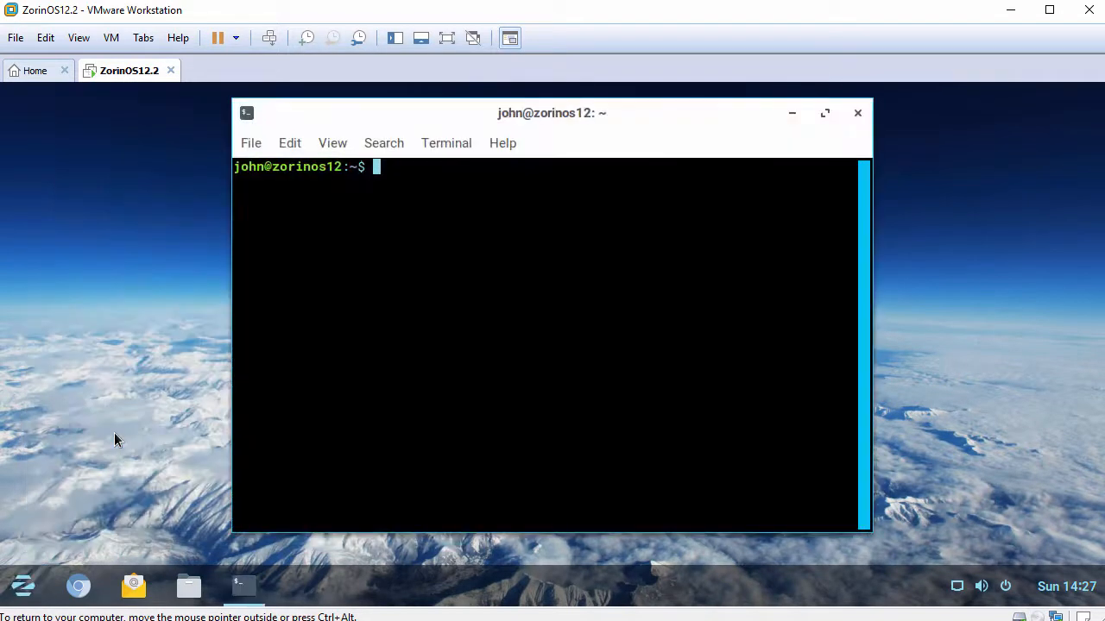
{"action": "key", "text": "ctrl+plus"}
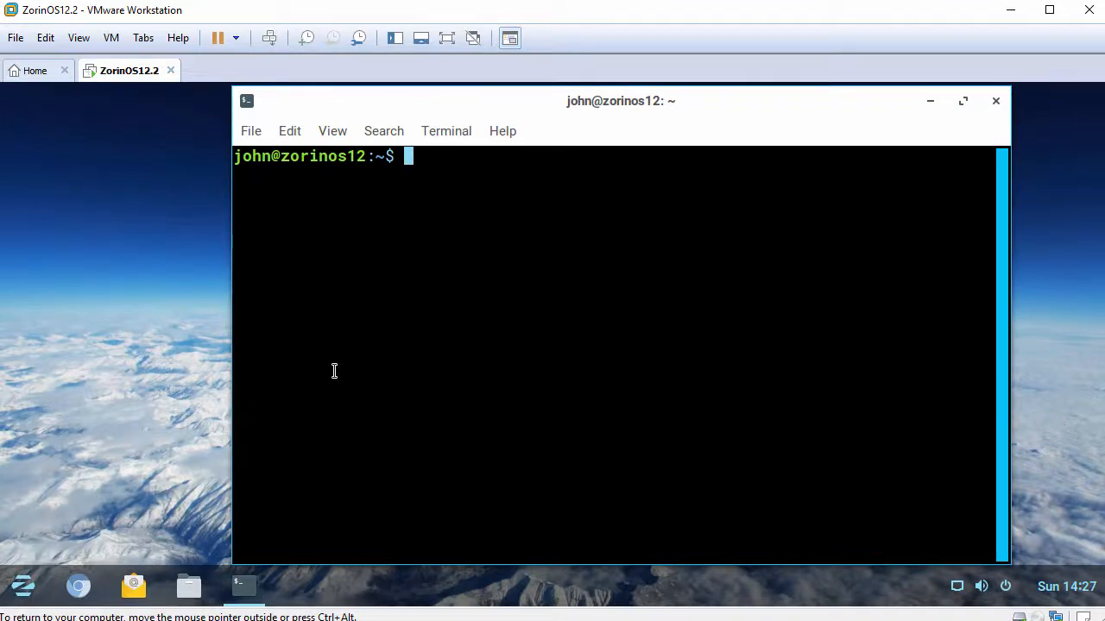
{"action": "left_click_drag", "start_coordinate": [523, 108], "coordinate": [384, 114]}
{"action": "left_click_drag", "start_coordinate": [871, 245], "coordinate": [1036, 253]}
{"action": "key", "text": "Return"}
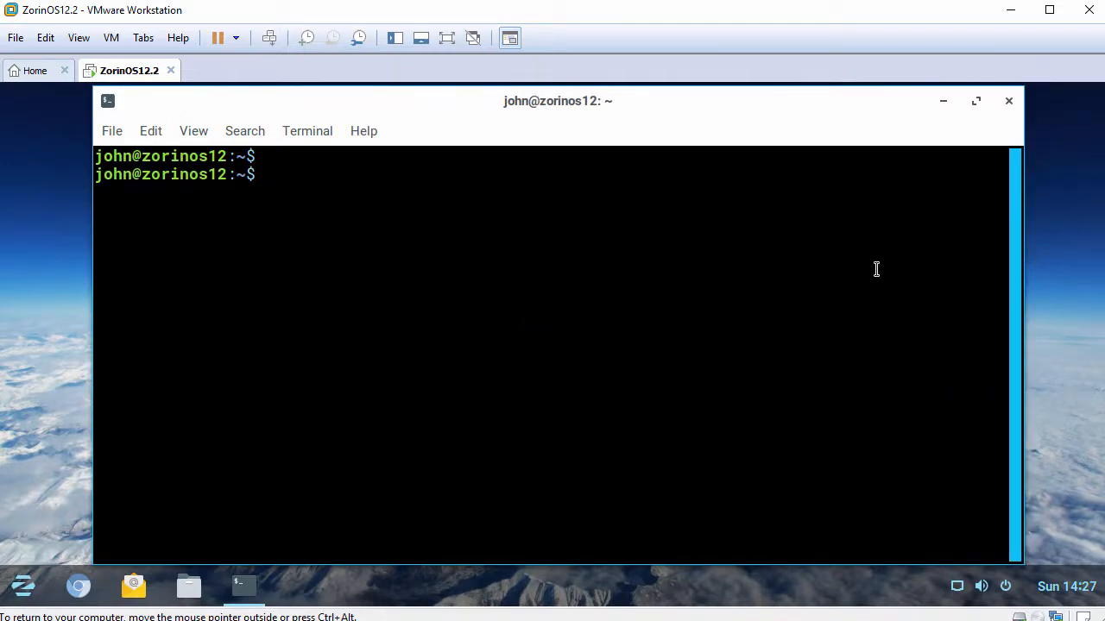
Run hostnamectl in the terminal and highlight the Operating System line of its output.
{"action": "type", "text": "hostnamectl"}
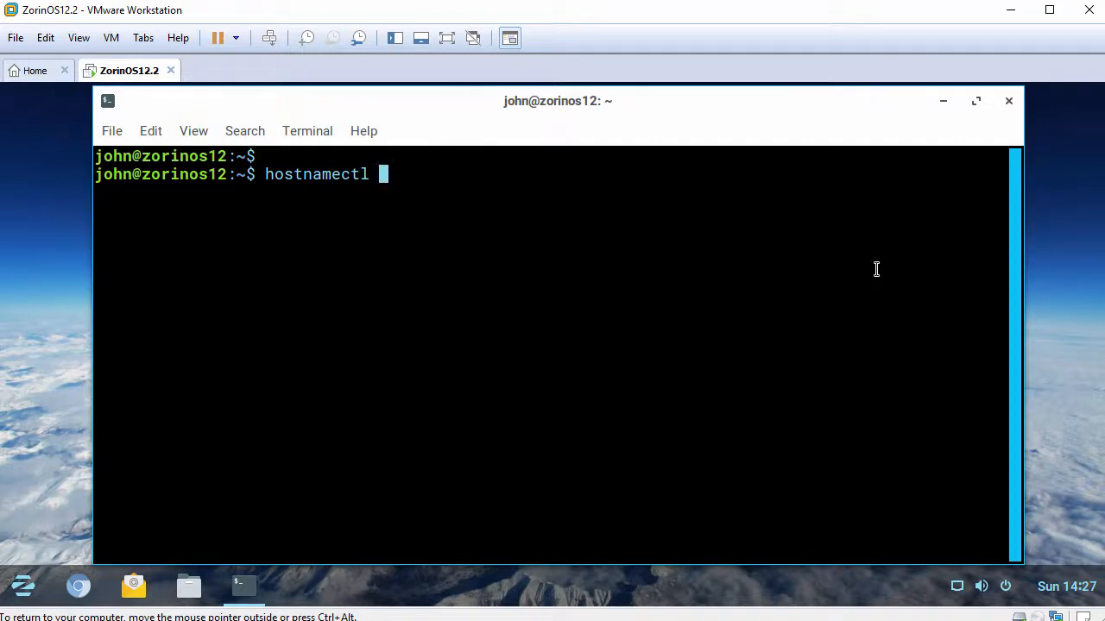
{"action": "key", "text": "Return"}
{"action": "key", "text": "Return"}
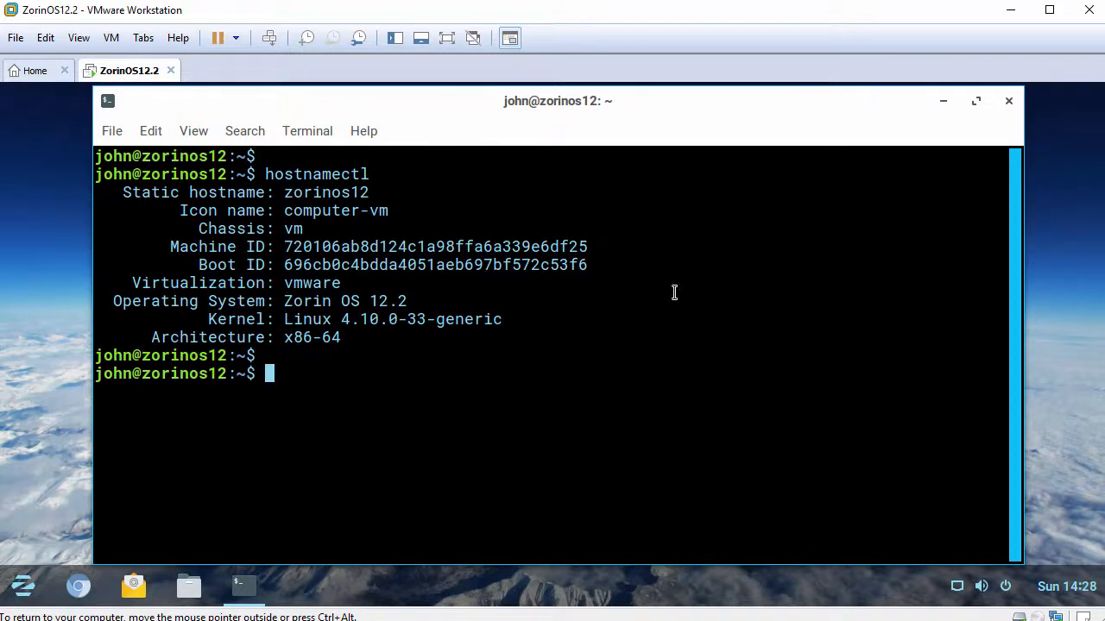
{"action": "left_click_drag", "start_coordinate": [119, 301], "coordinate": [404, 307]}
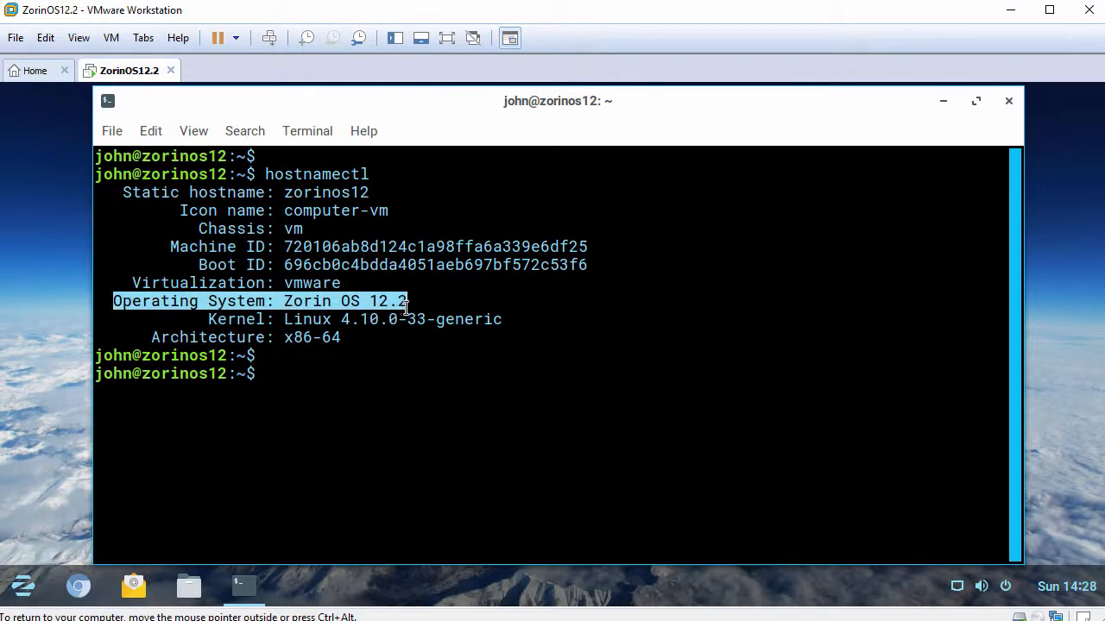
Check the service with systemctl status open-vm-tools.service and highlight its Active state.
{"action": "type", "text": "systemctl "}
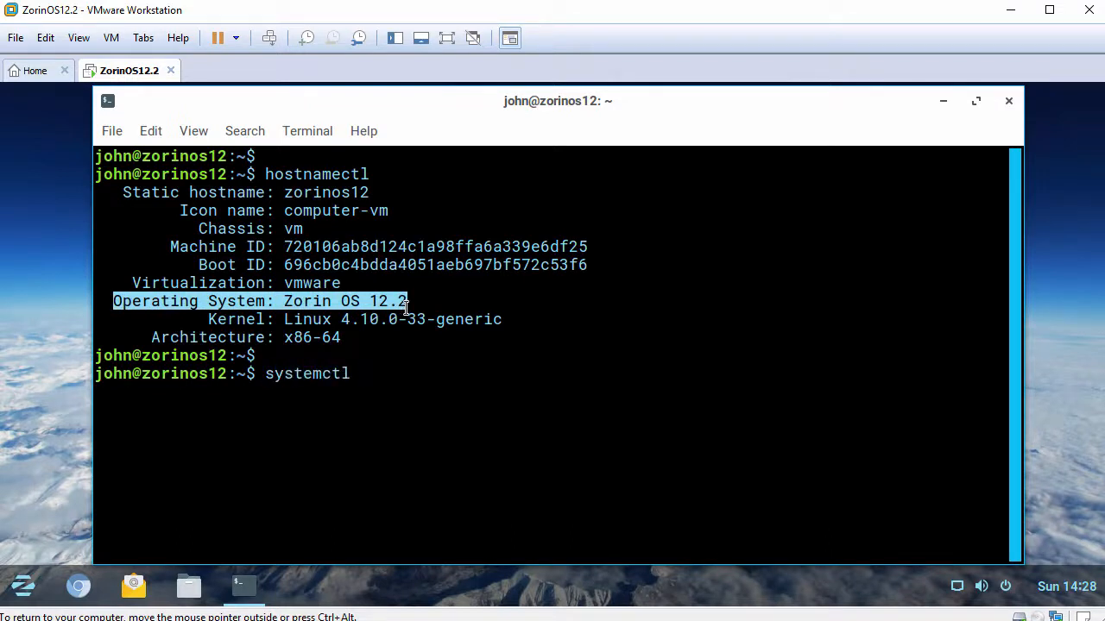
{"action": "type", "text": "status open-v"}
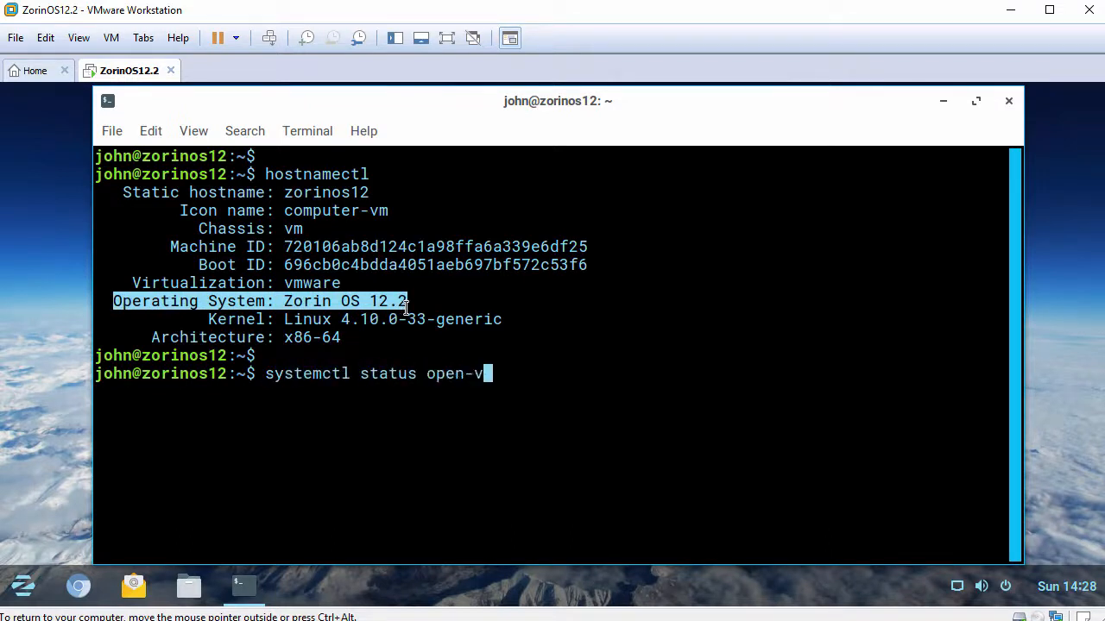
{"action": "key", "text": "Tab"}
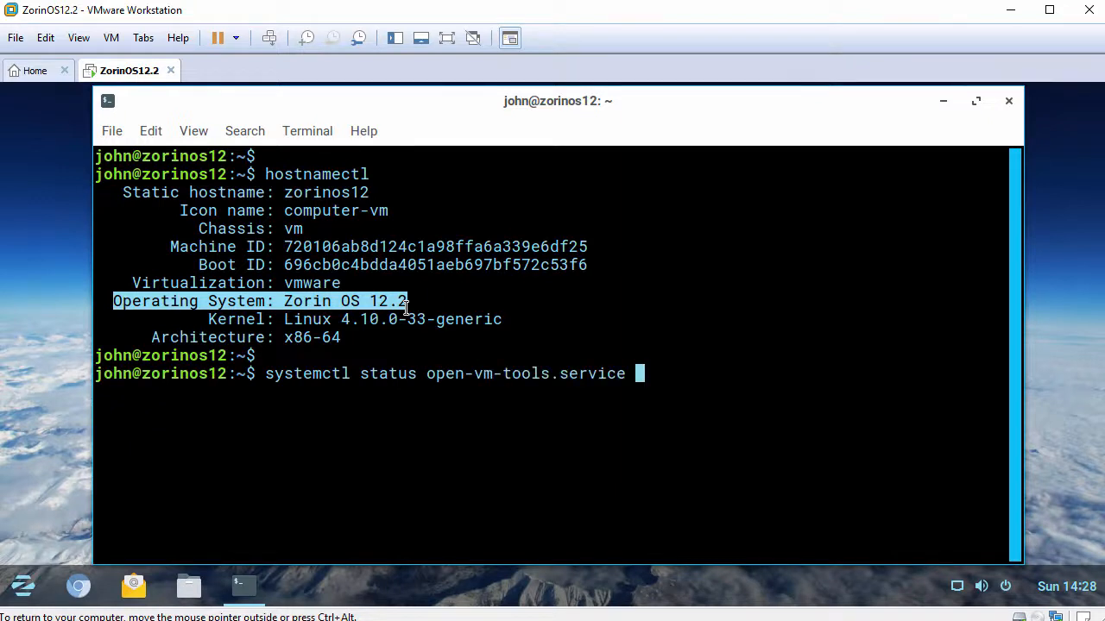
{"action": "key", "text": "Return"}
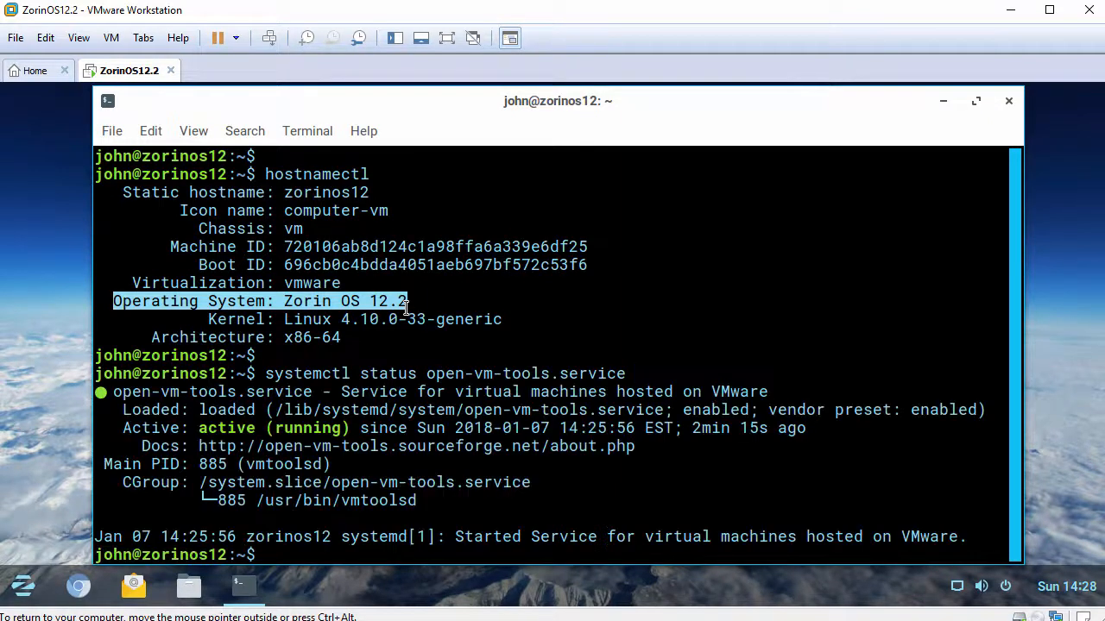
{"action": "left_click_drag", "start_coordinate": [123, 428], "coordinate": [351, 423]}
{"action": "key", "text": "Return"}
{"action": "type", "text": "ping -c"}
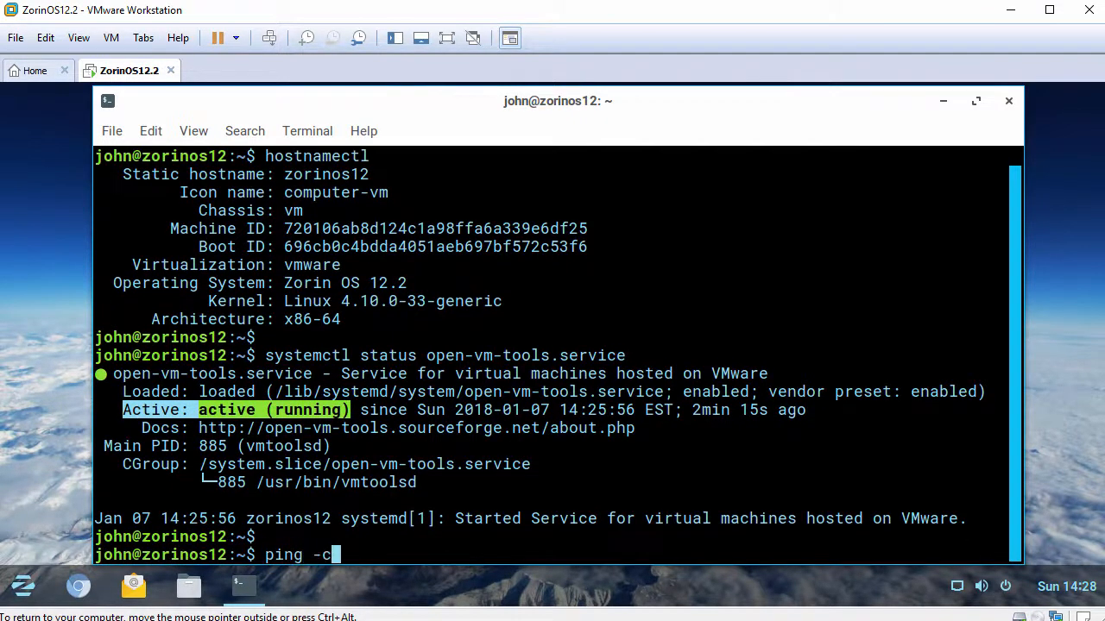
{"action": "type", "text": " 3 www.google"}
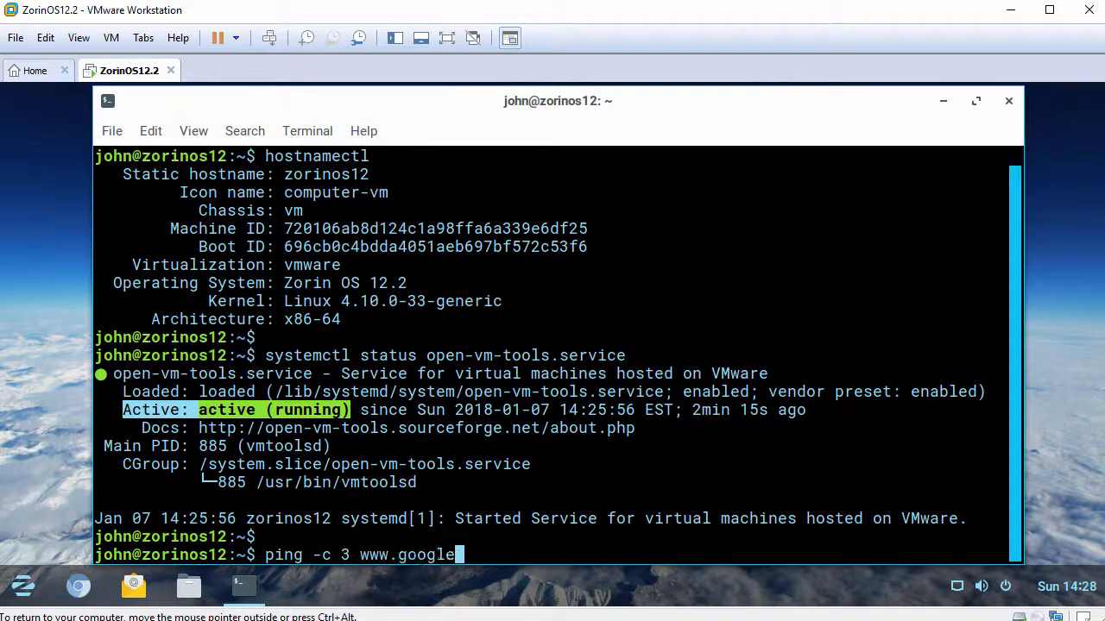
{"action": "type", "text": ".com"}
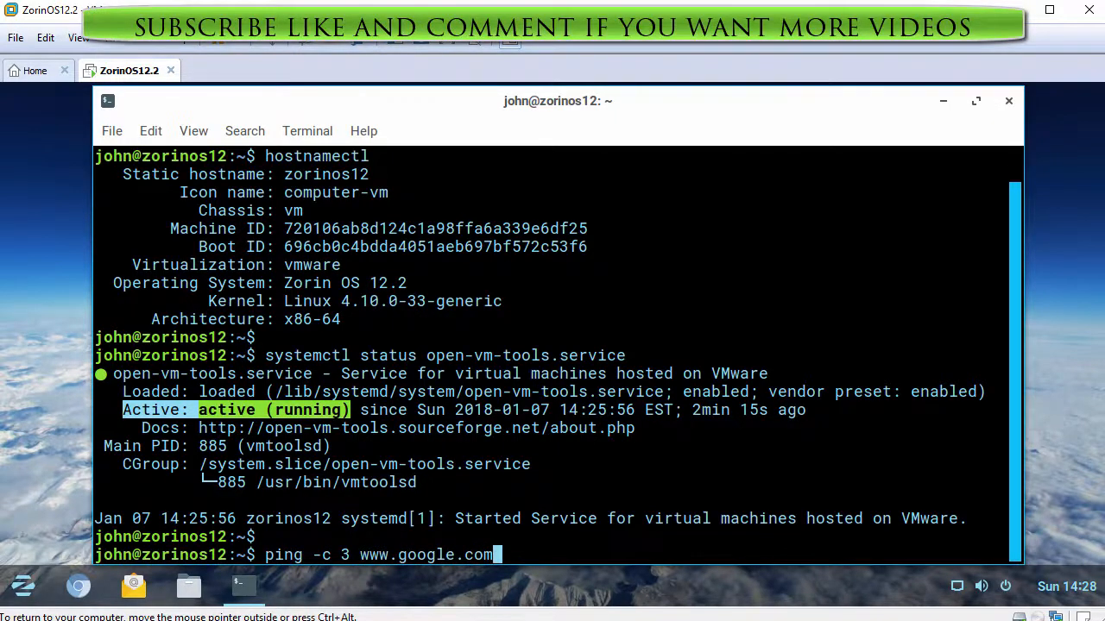
{"action": "key", "text": "Return"}
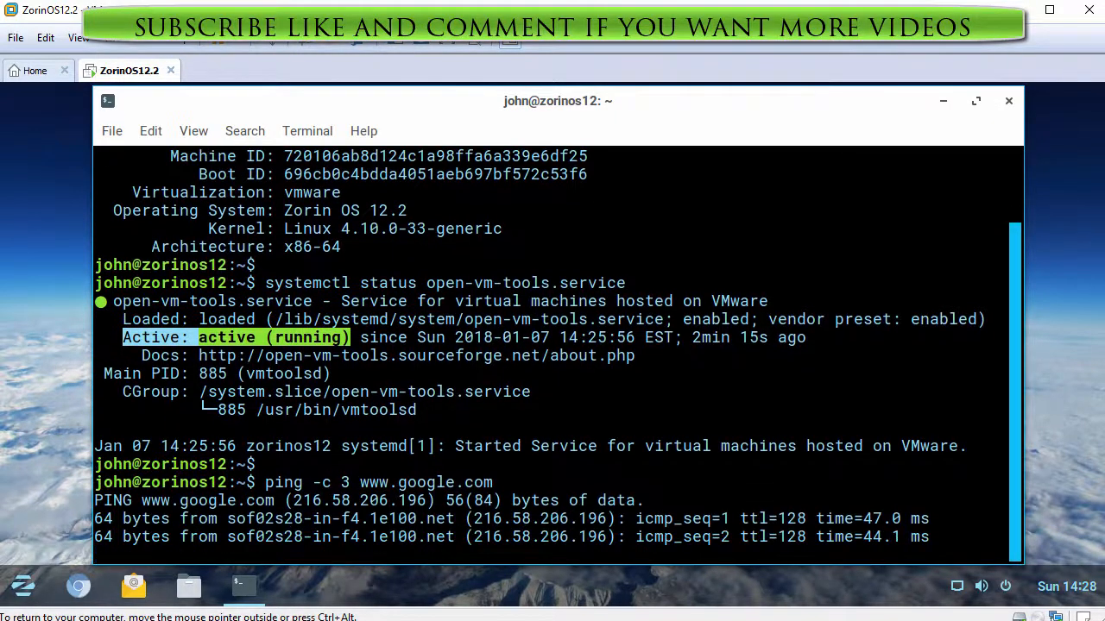
{"action": "type", "text": "exit"}
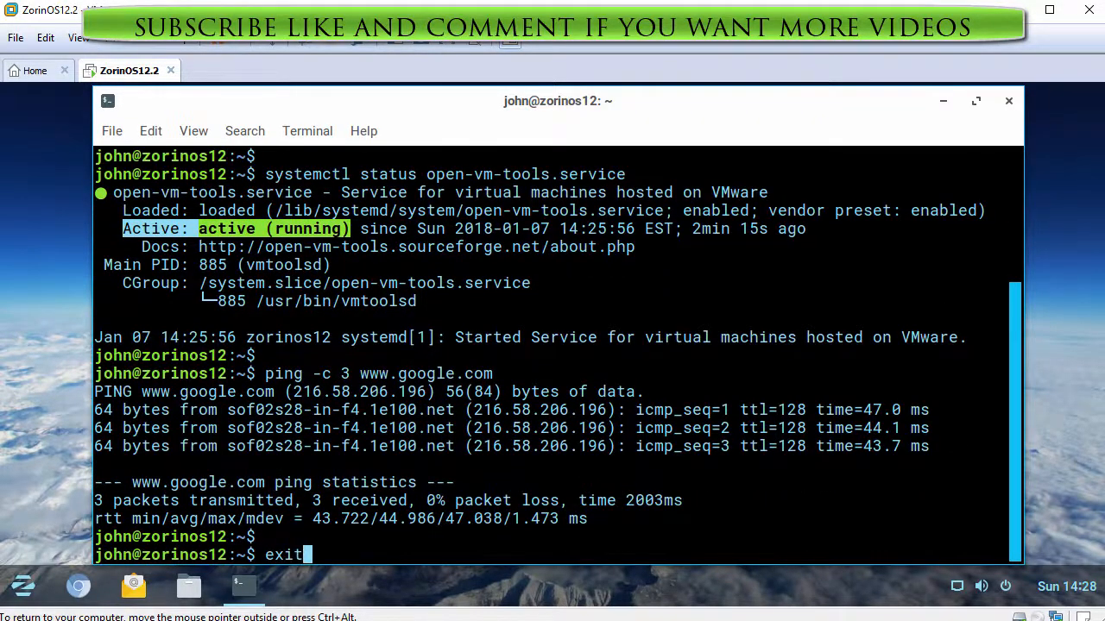
{"action": "key", "text": "Return"}
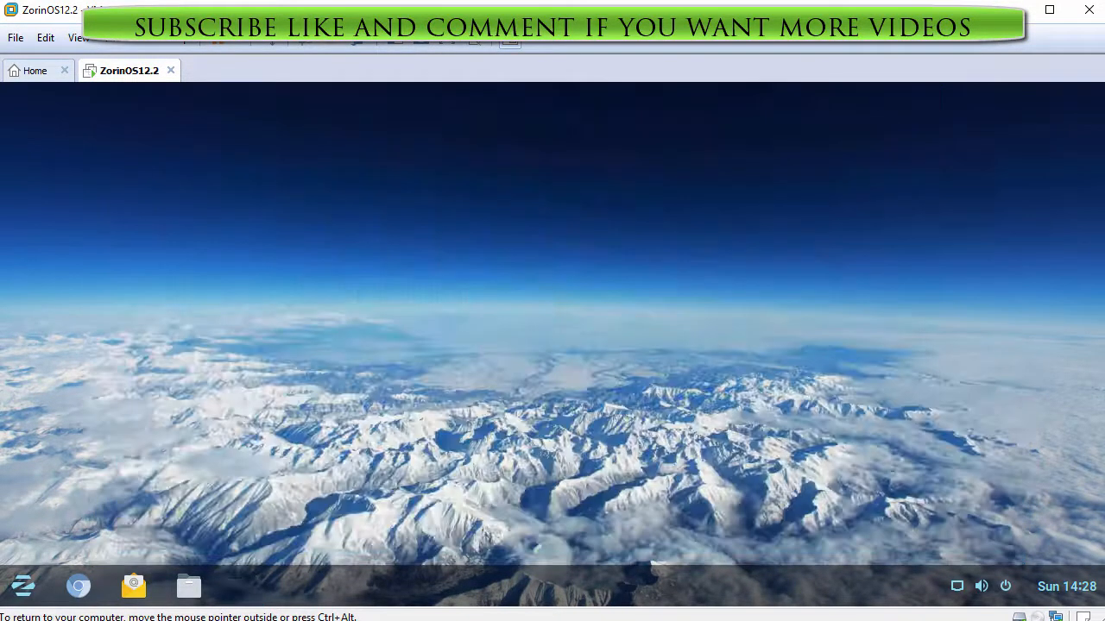
Open the system Details overview in Settings, highlight the Base system value, close Settings and release input from the virtual machine.
{"action": "left_click", "coordinate": [23, 586]}
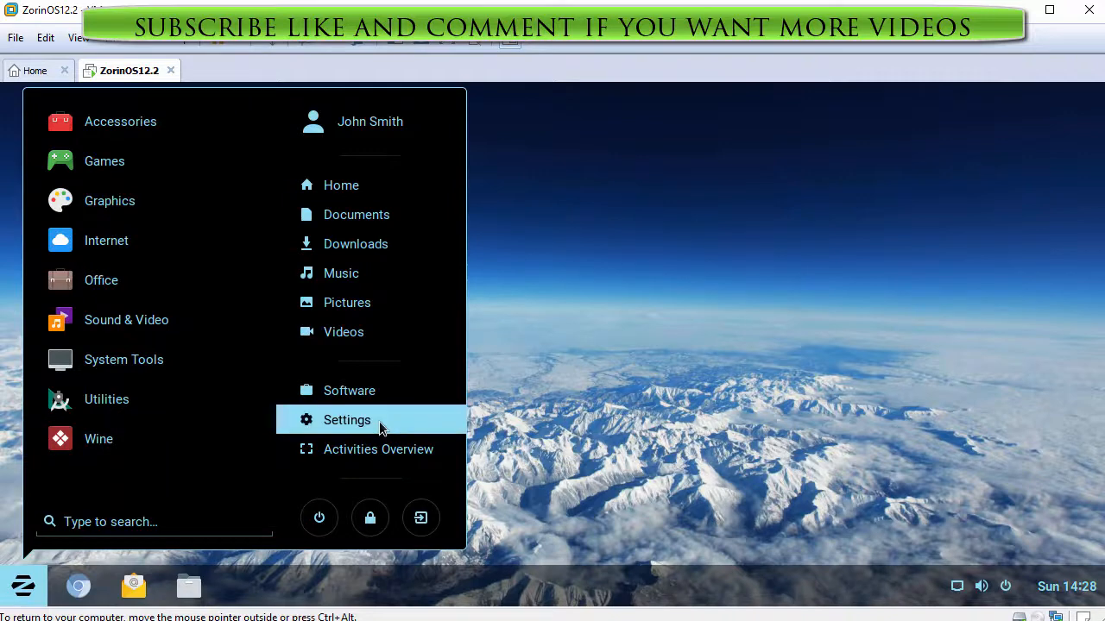
{"action": "left_click", "coordinate": [347, 420]}
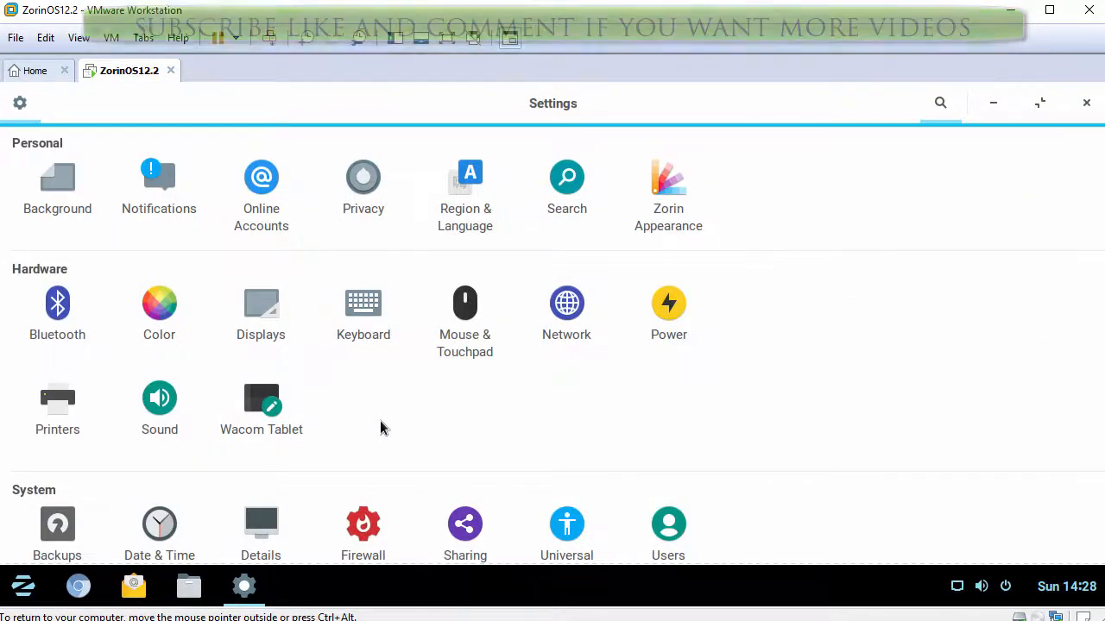
{"action": "left_click", "coordinate": [262, 525]}
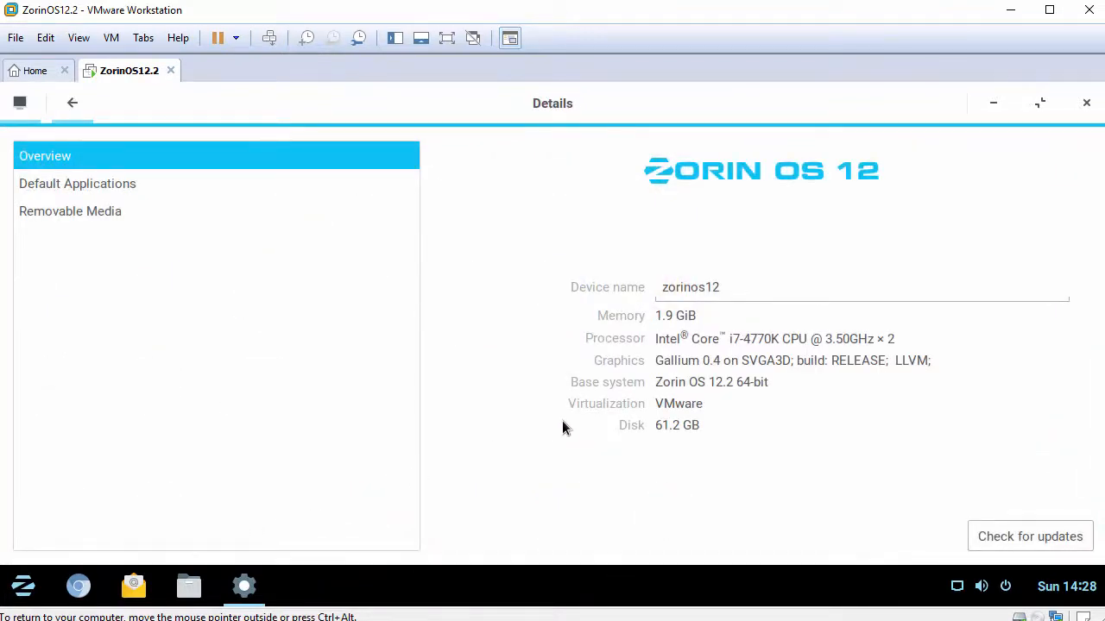
{"action": "left_click_drag", "start_coordinate": [653, 382], "coordinate": [791, 379]}
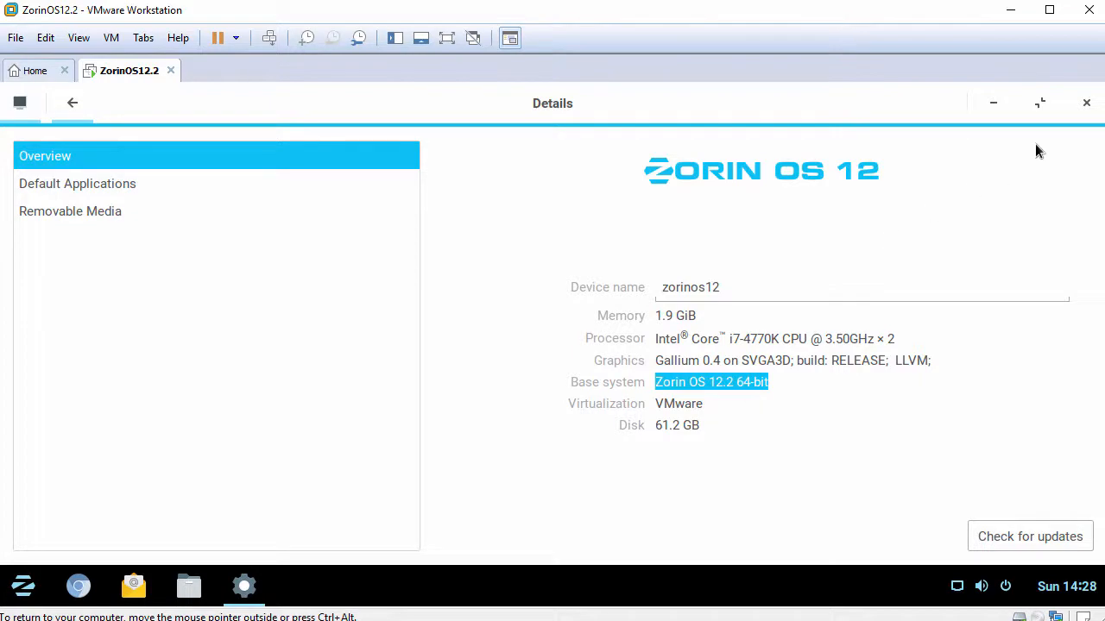
{"action": "left_click", "coordinate": [1086, 103]}
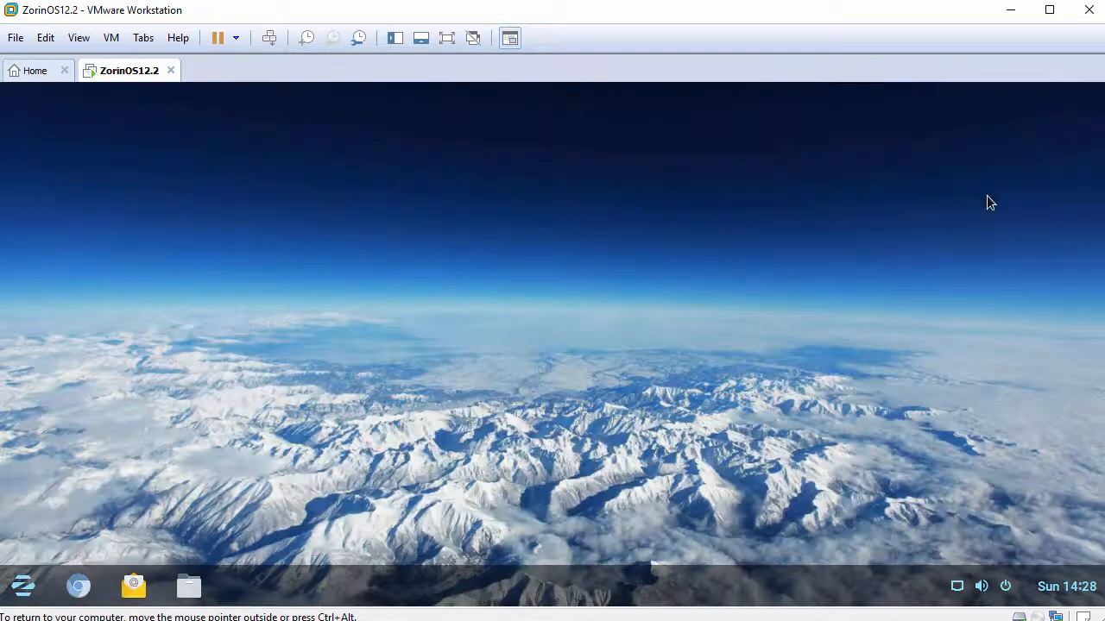
{"action": "key", "text": "ctrl+alt"}
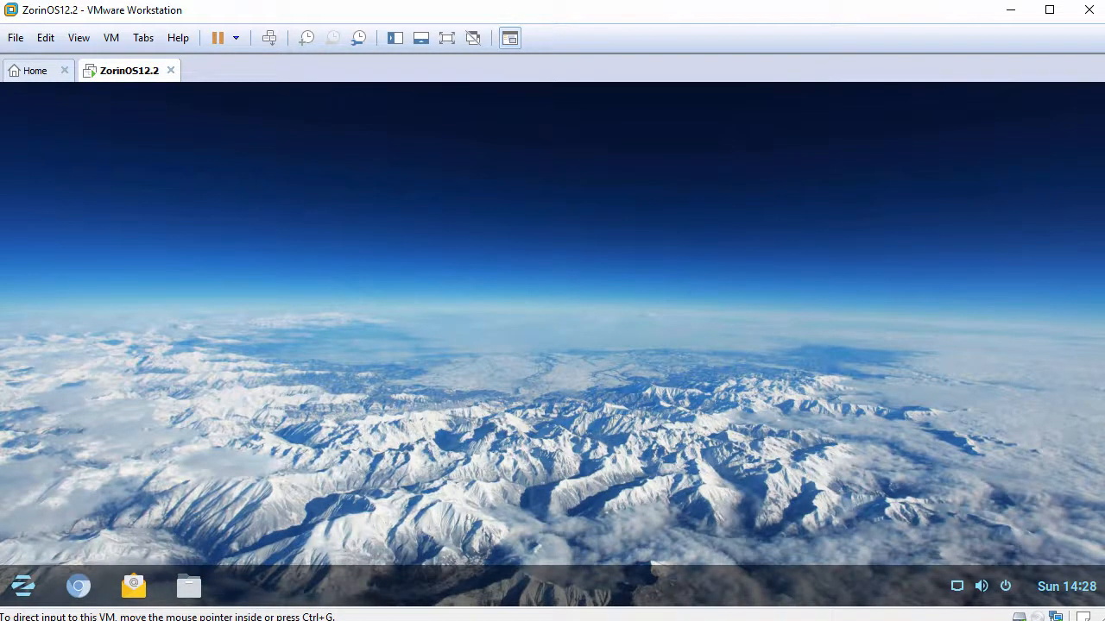